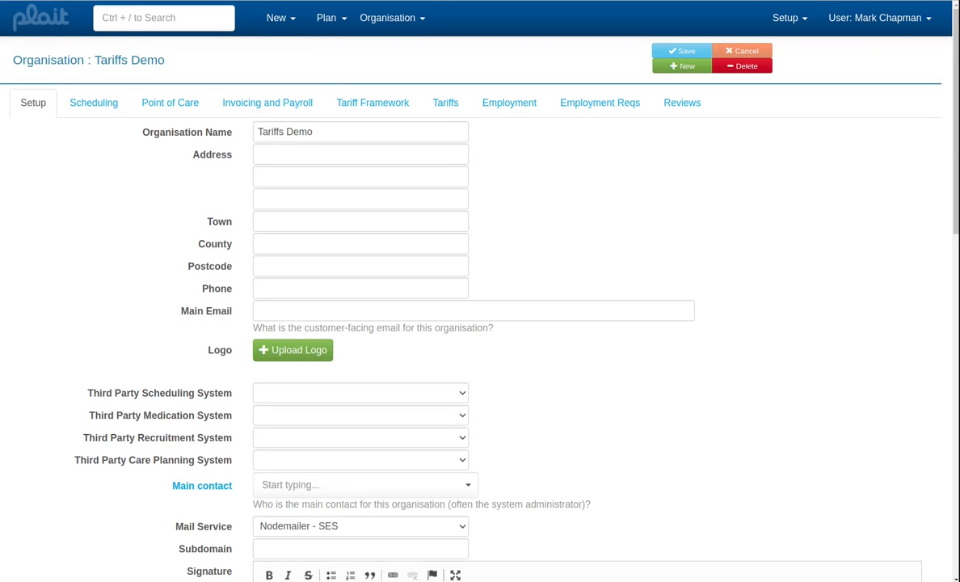
# - In the organisation's tariff framework, add a grade group named Careworker and a grade named Careworker assigned to that group
pyautogui.click(370, 107)
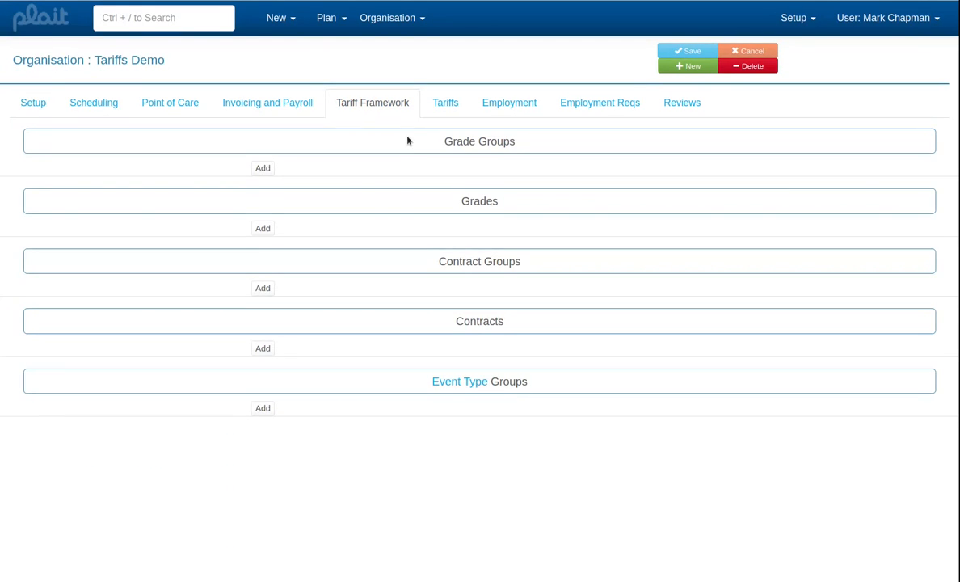
pyautogui.click(263, 169)
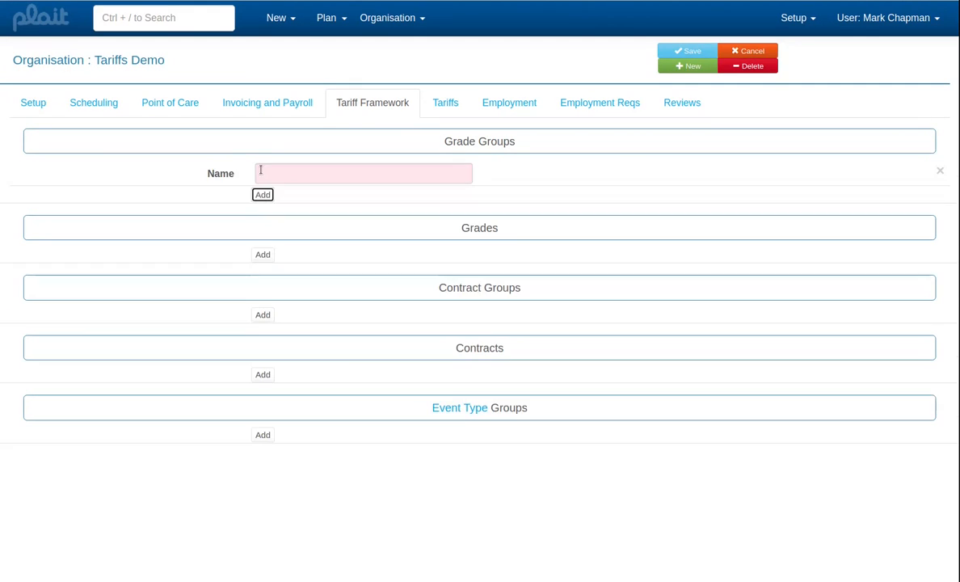
pyautogui.write('Careworker')
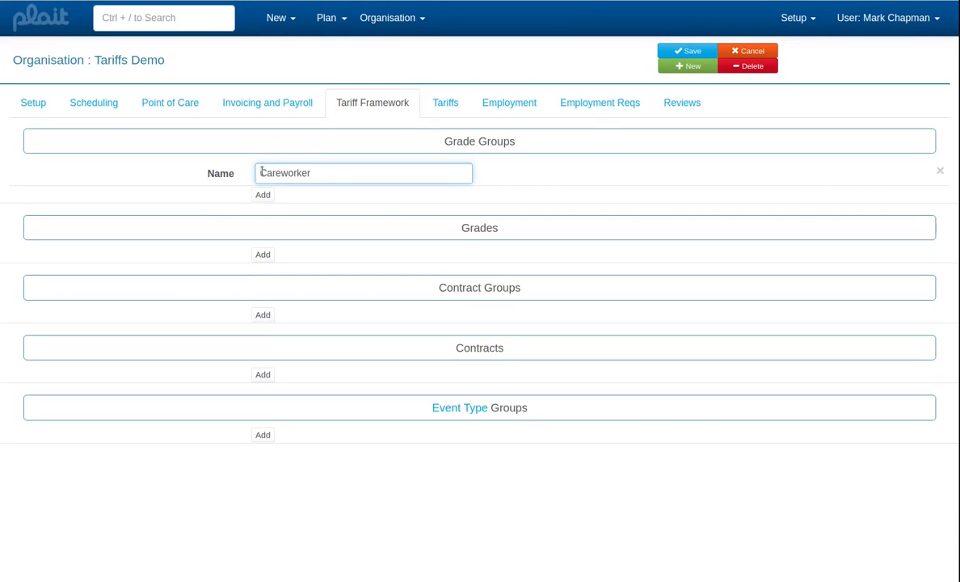
pyautogui.click(261, 255)
pyautogui.click(262, 257)
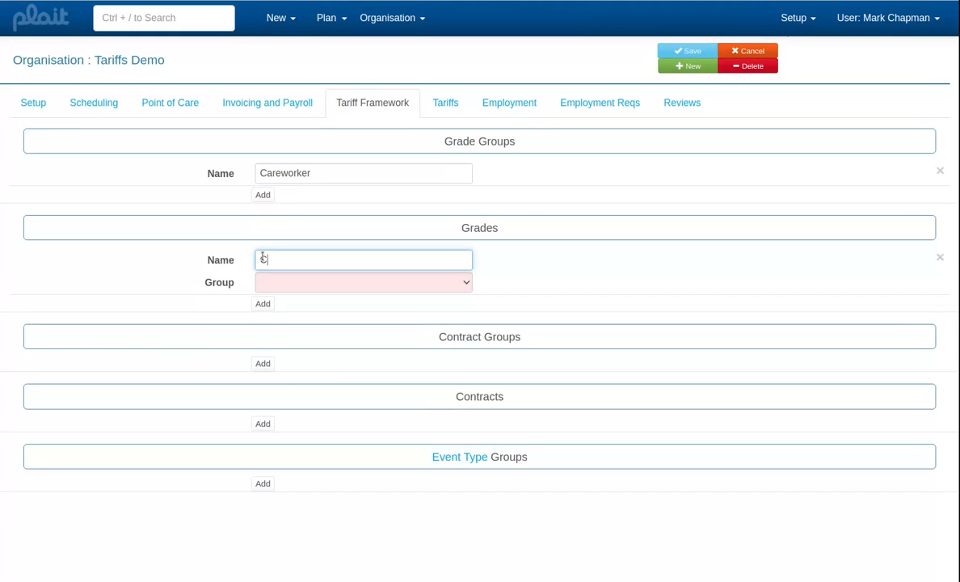
pyautogui.write('Careworker')
pyautogui.press('Tab')
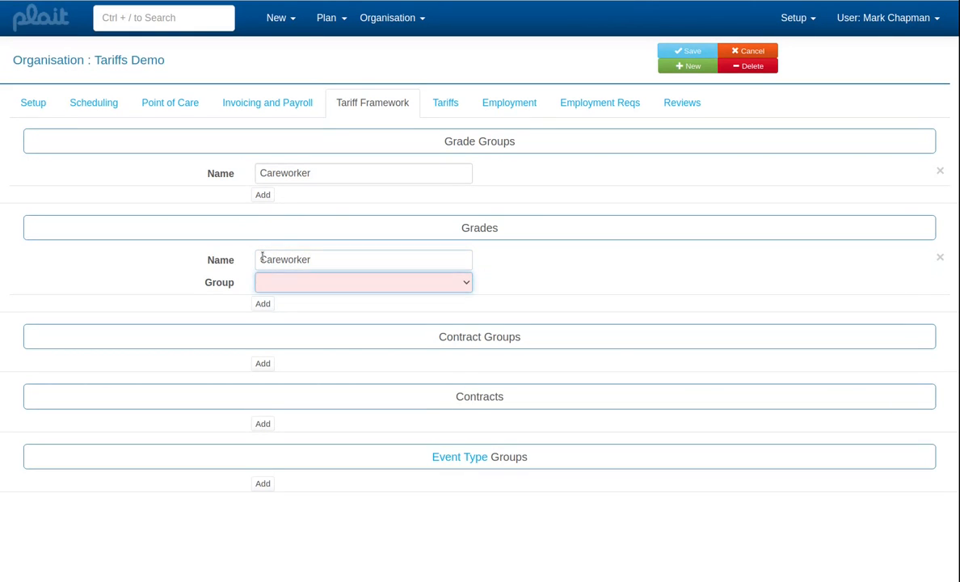
pyautogui.press('Down')
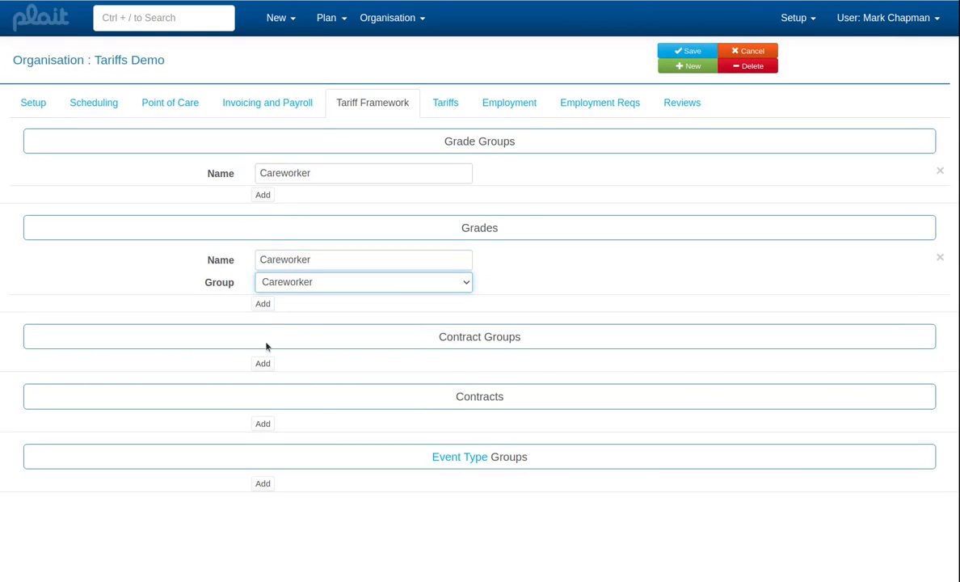
# - Add a contract group named Private and a contract named Private assigned to that group
pyautogui.click(263, 364)
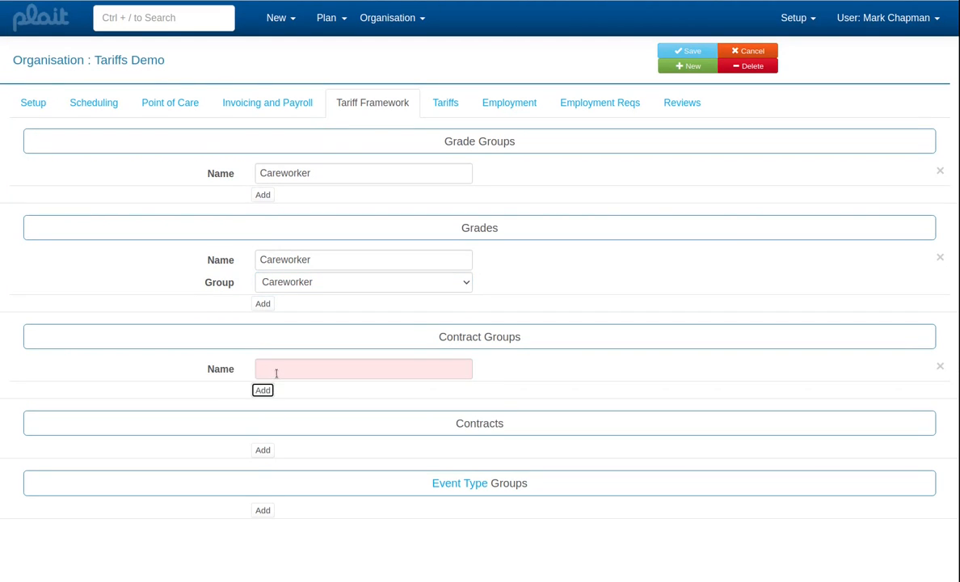
pyautogui.click(277, 371)
pyautogui.write('Private')
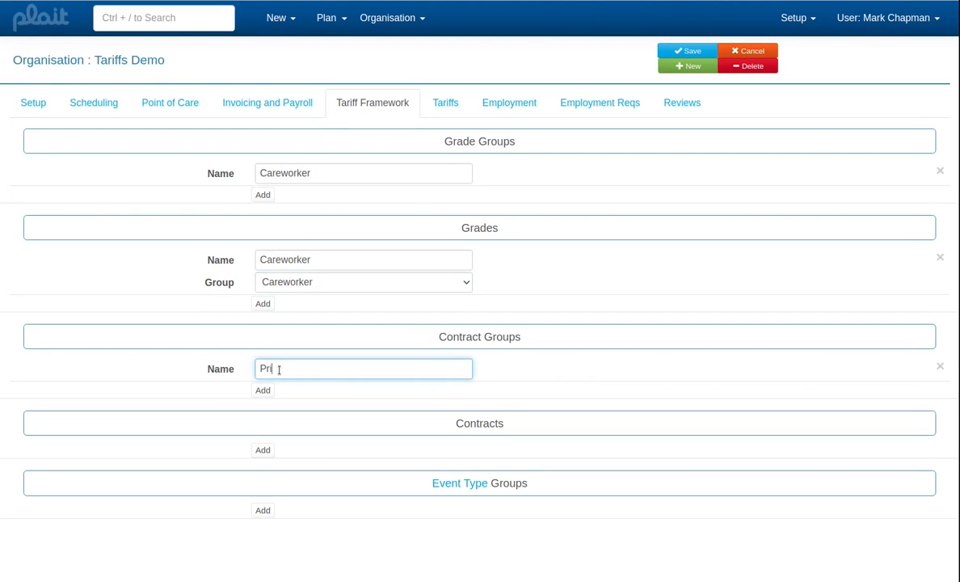
pyautogui.click(263, 449)
pyautogui.click(276, 451)
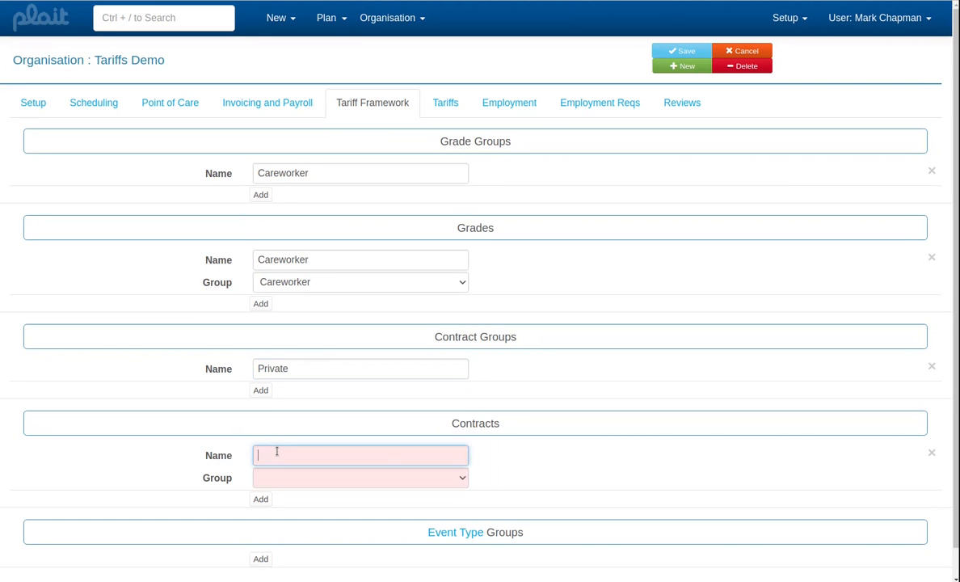
pyautogui.write('Private')
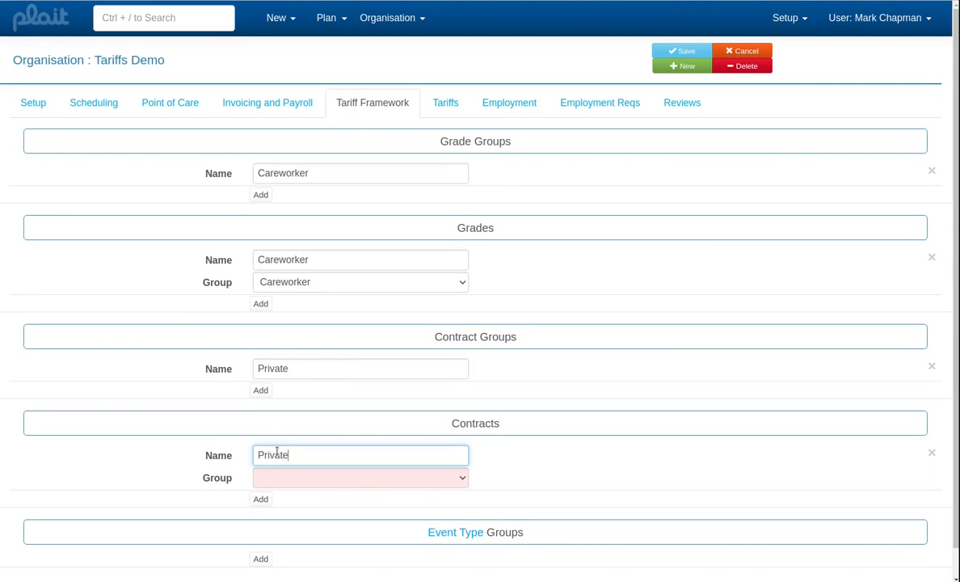
pyautogui.press('Tab')
pyautogui.press('Down')
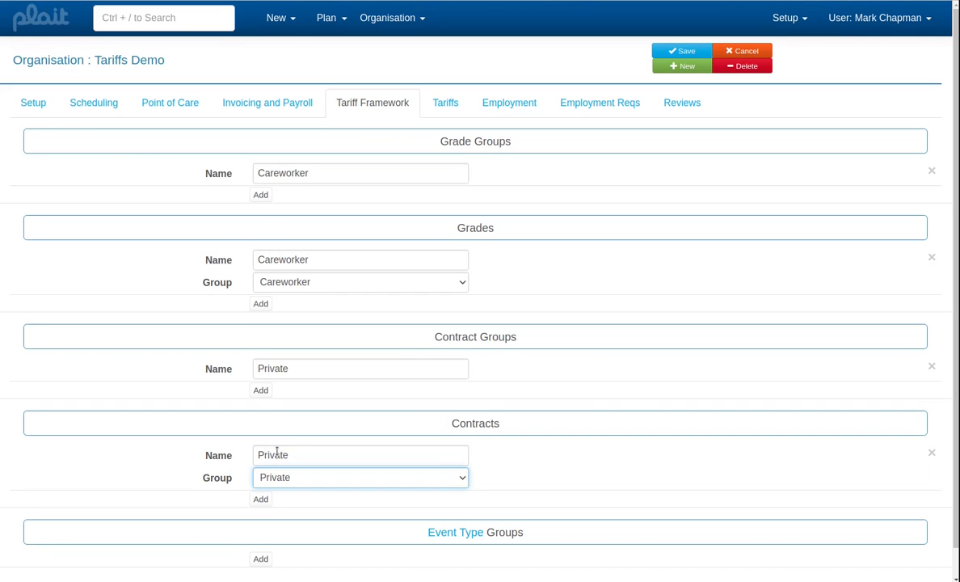
# - Open the linked Event Type list in a new browser tab, keeping the tariff framework open
pyautogui.scroll(-1, 309, 446)
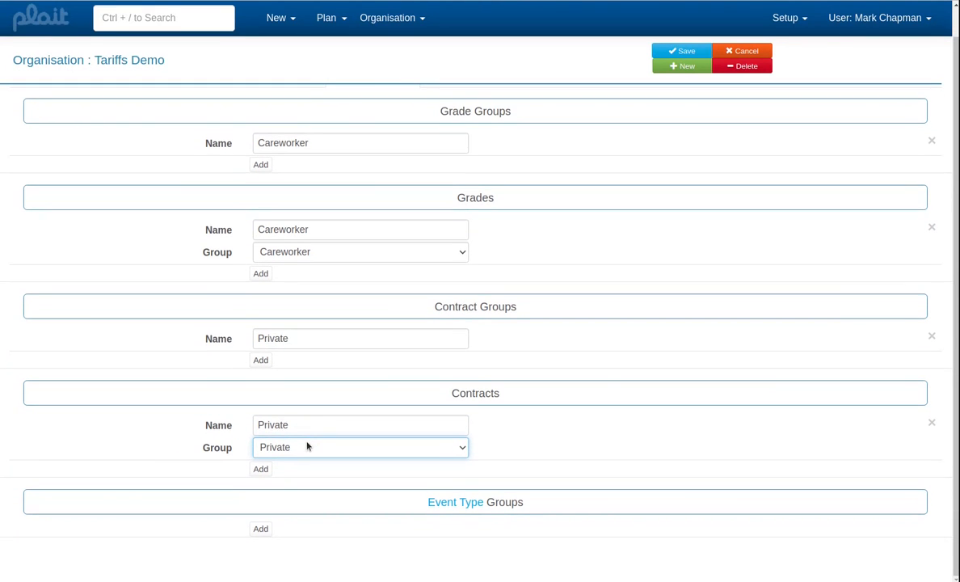
pyautogui.rightClick(461, 502)
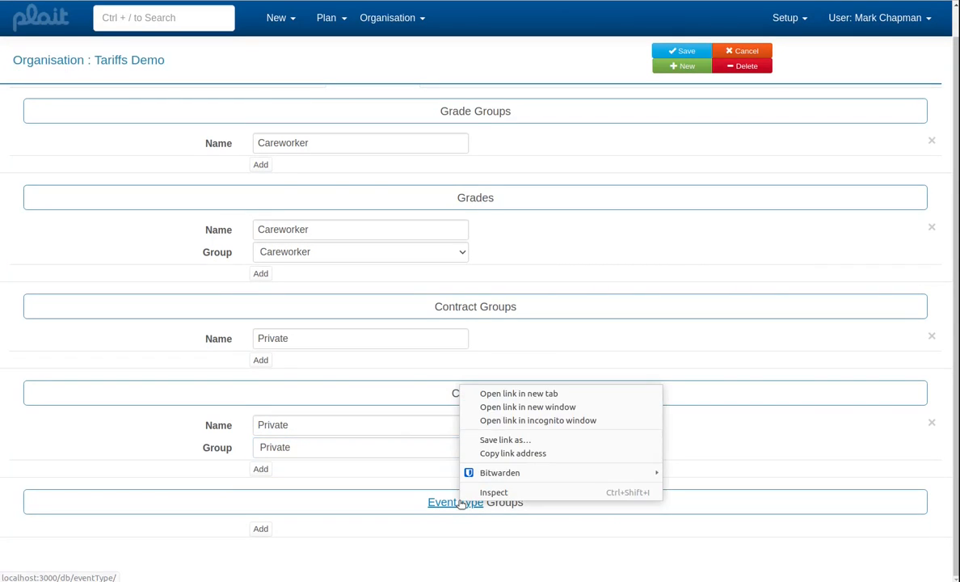
pyautogui.click(537, 396)
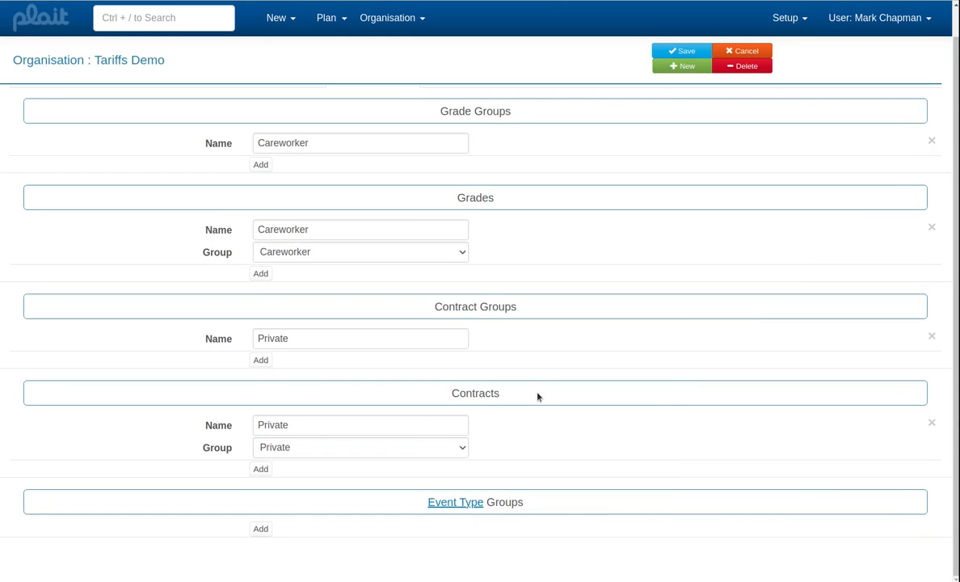
# - Add two event type groups named Care and Annual Leave to the tariff framework
pyautogui.click(261, 529)
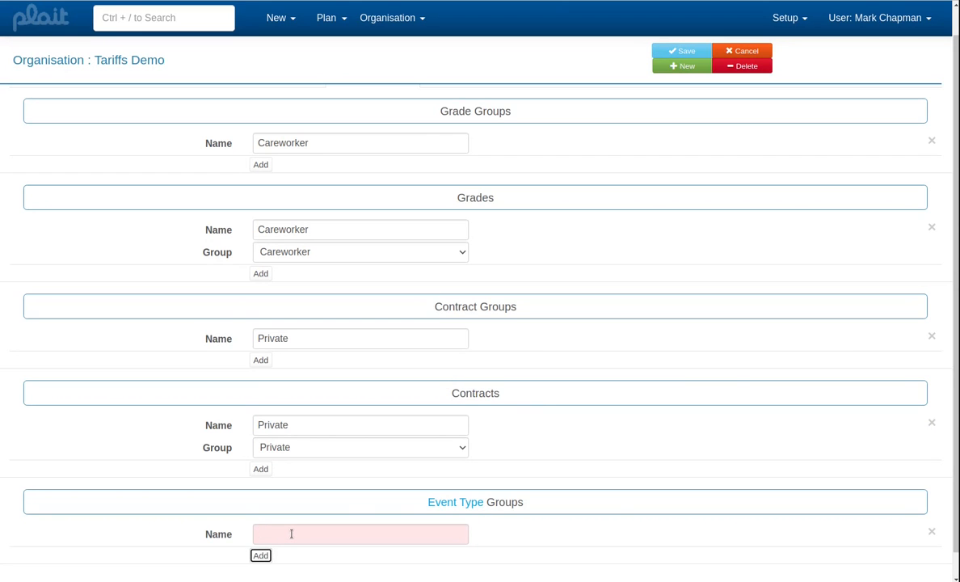
pyautogui.click(292, 533)
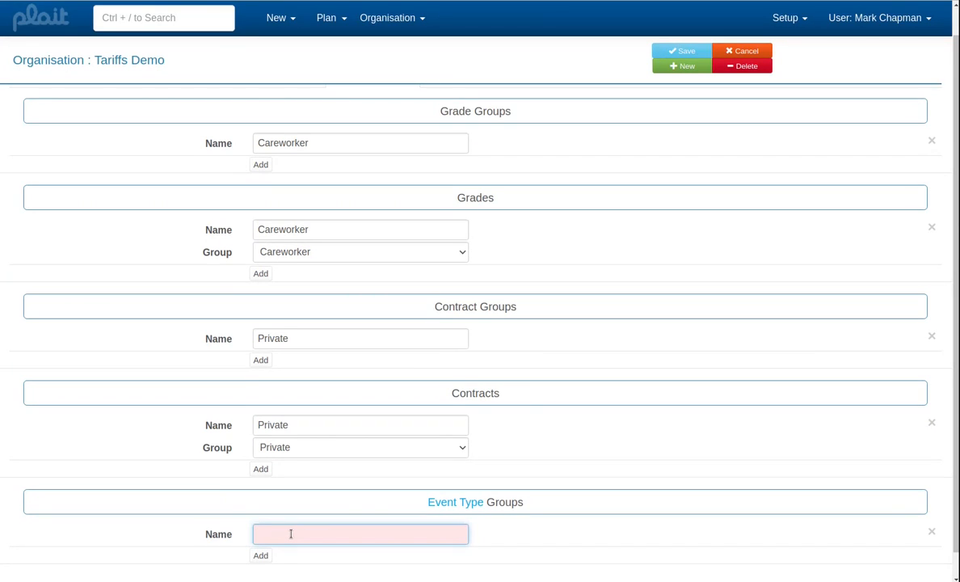
pyautogui.write('Care')
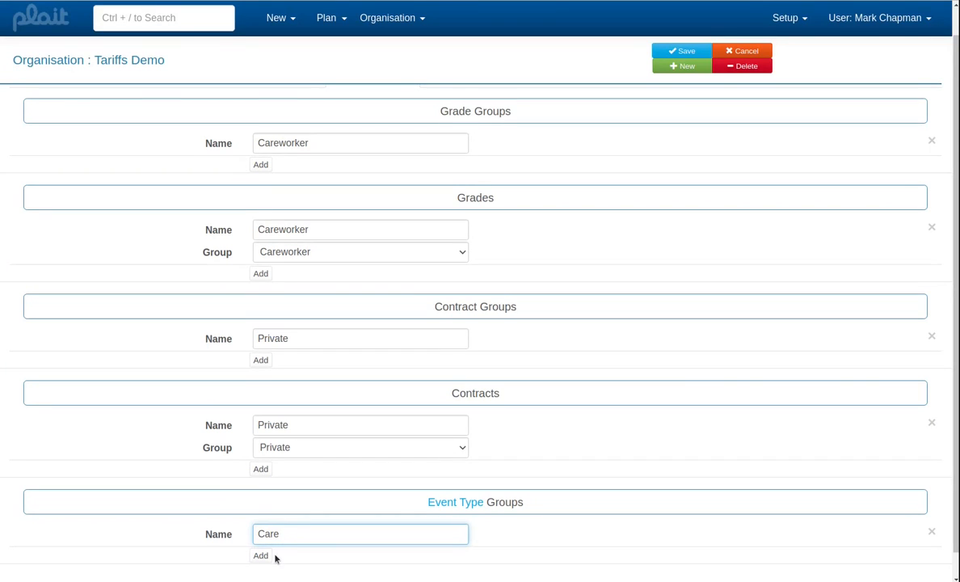
pyautogui.click(265, 555)
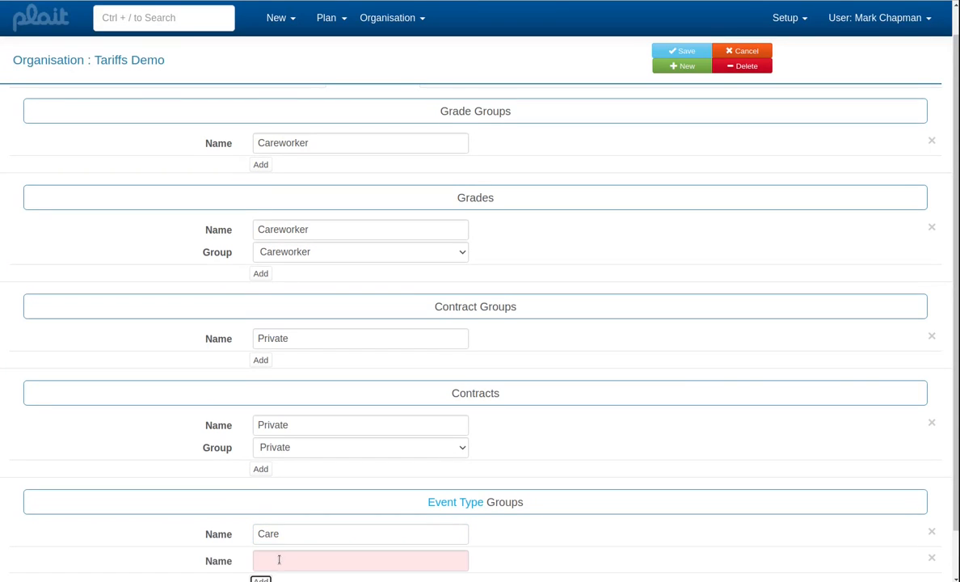
pyautogui.click(279, 560)
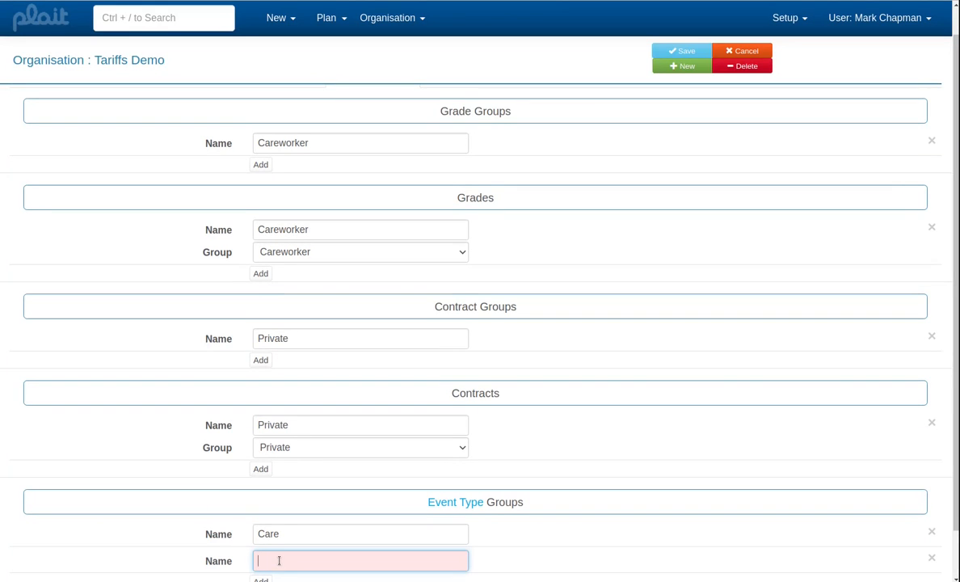
pyautogui.write('H')
pyautogui.press('BackSpace')
pyautogui.write('Anna')
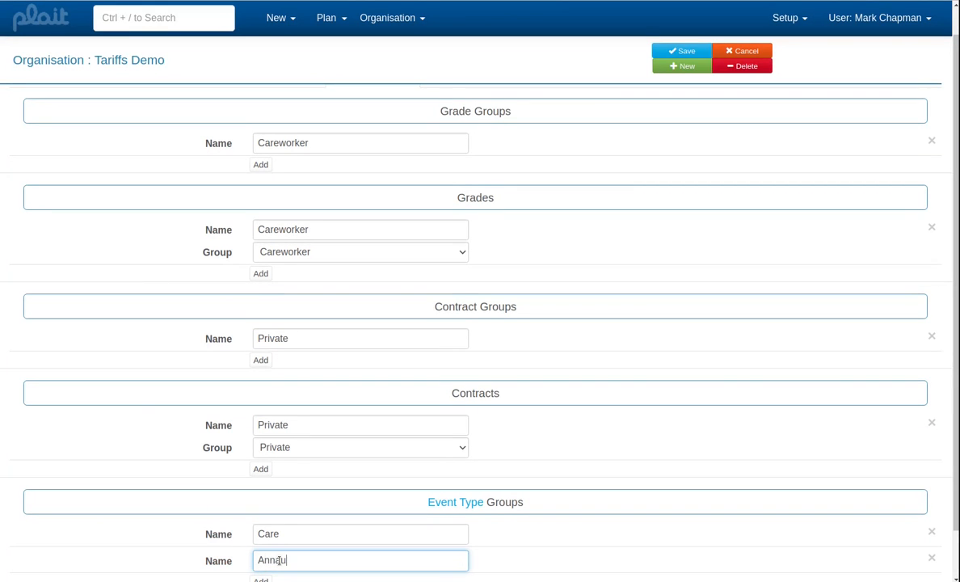
pyautogui.write('al Leave')
# - Add a third event type group named Supervision and save the organisation
pyautogui.press('Tab')
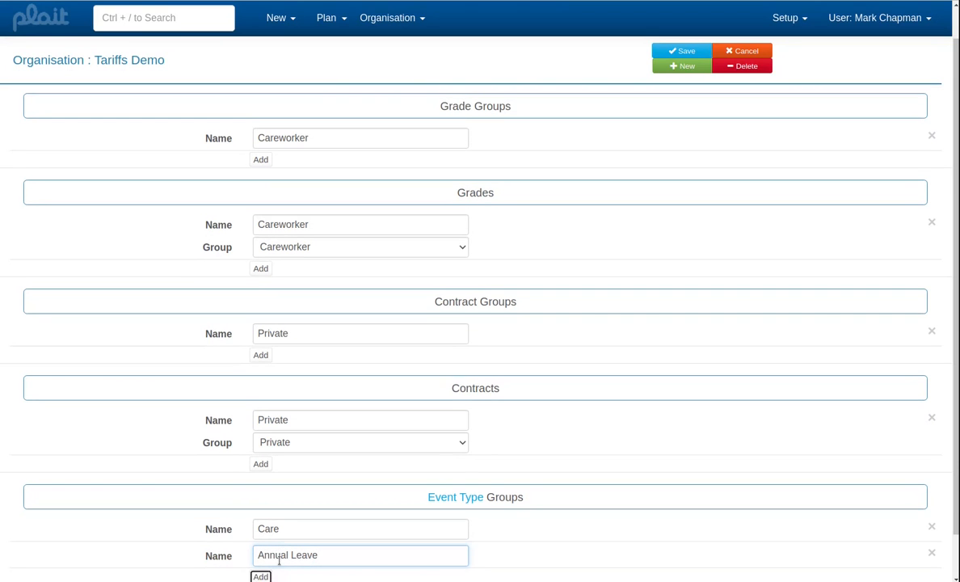
pyautogui.press('Return')
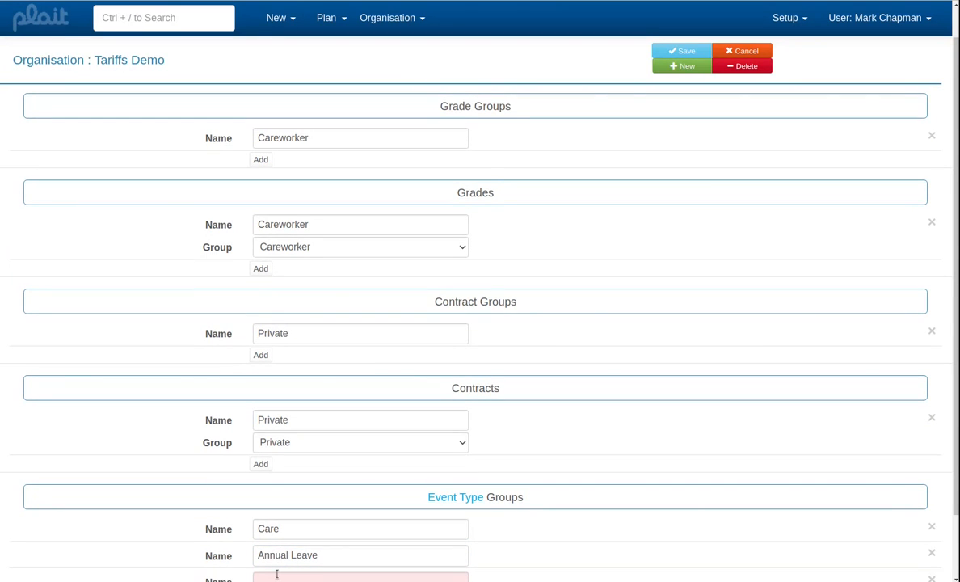
pyautogui.write('Superv')
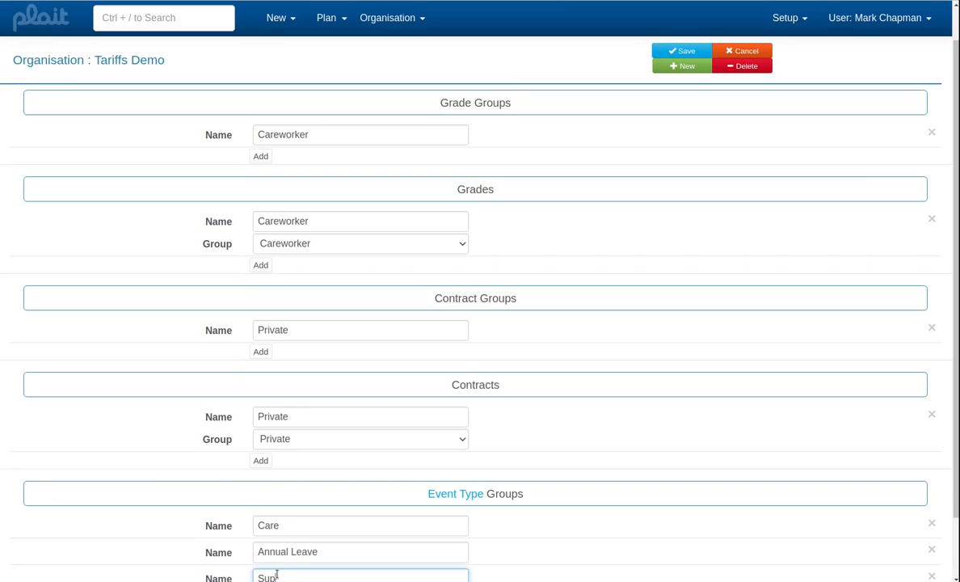
pyautogui.write('ision')
pyautogui.click(659, 55)
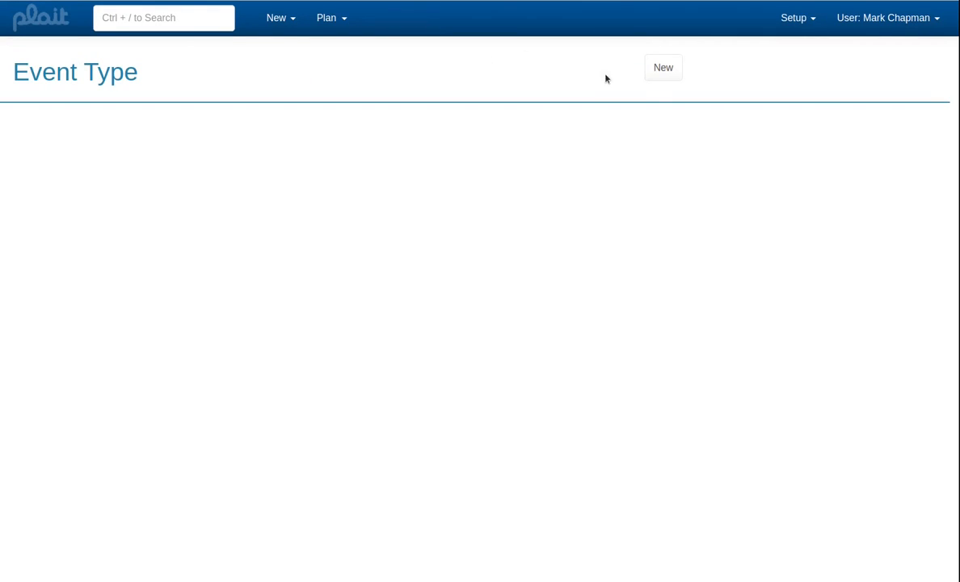
# - Create an event type named Care that has a client and a careworker, with multiple careworkers allowed
pyautogui.click(664, 71)
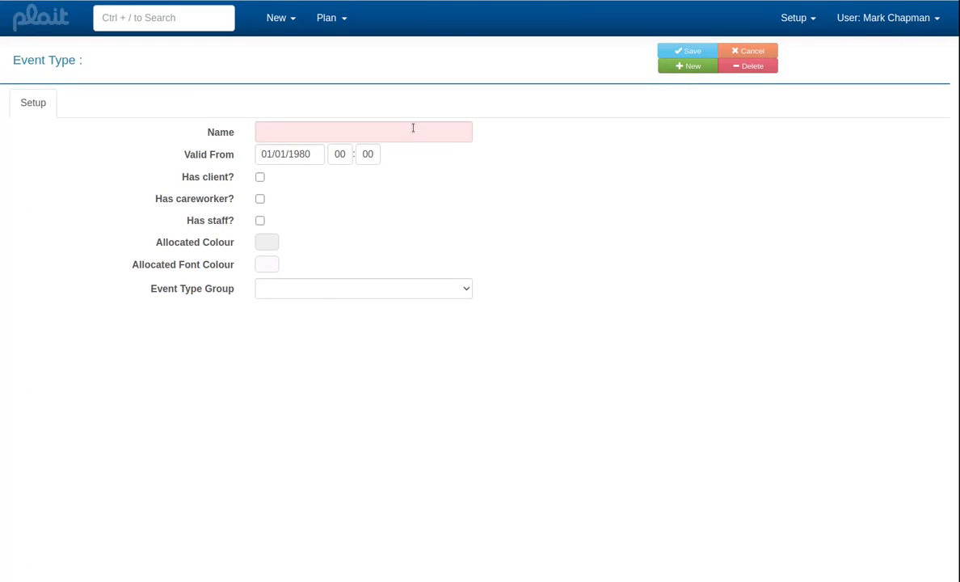
pyautogui.click(414, 126)
pyautogui.write('Care')
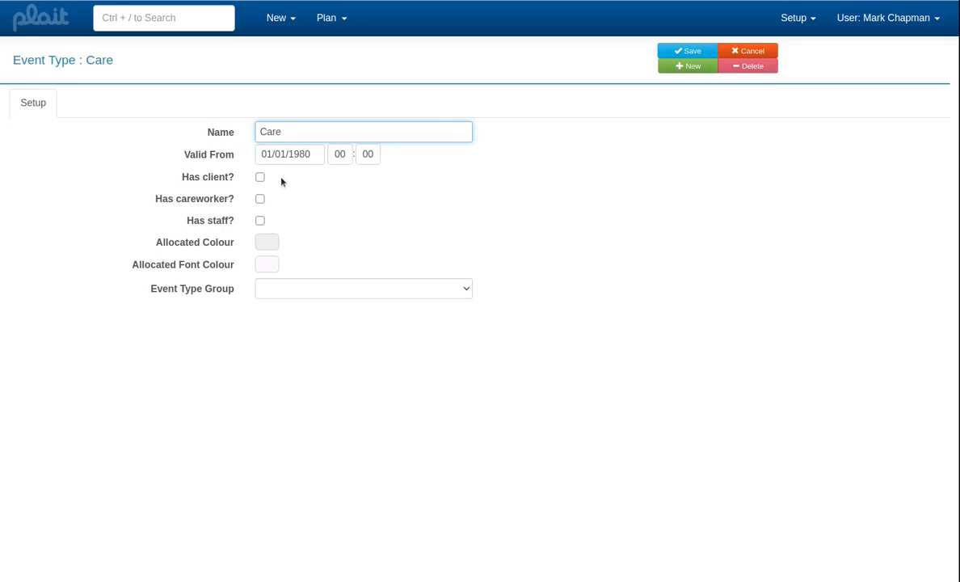
pyautogui.click(259, 177)
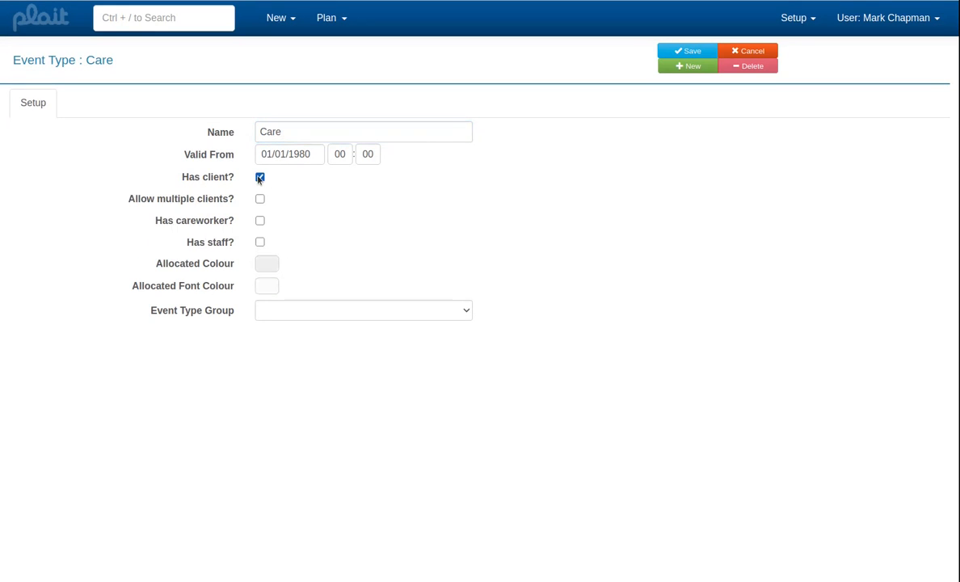
pyautogui.click(261, 221)
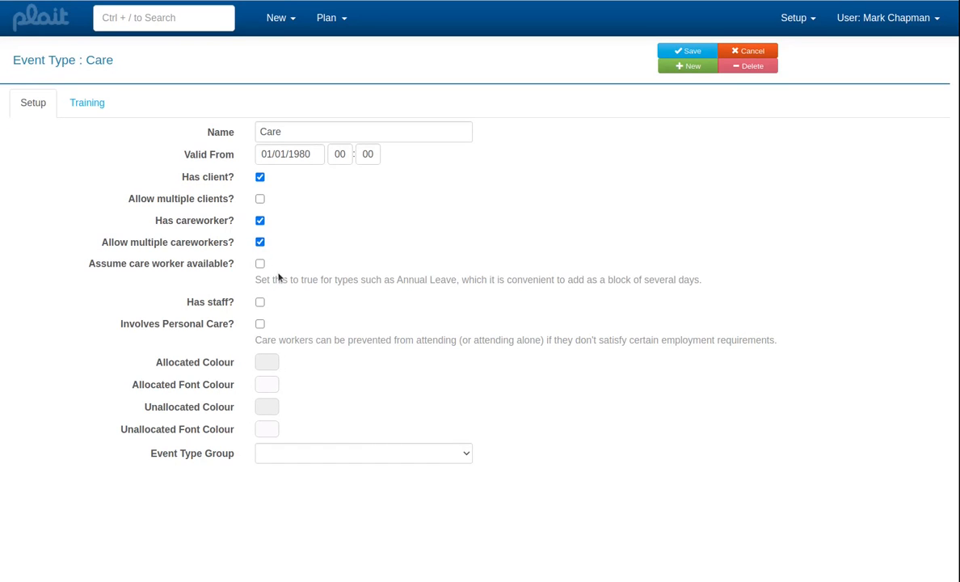
# - Set the Care event type's allocated colour to a medium green
pyautogui.click(269, 364)
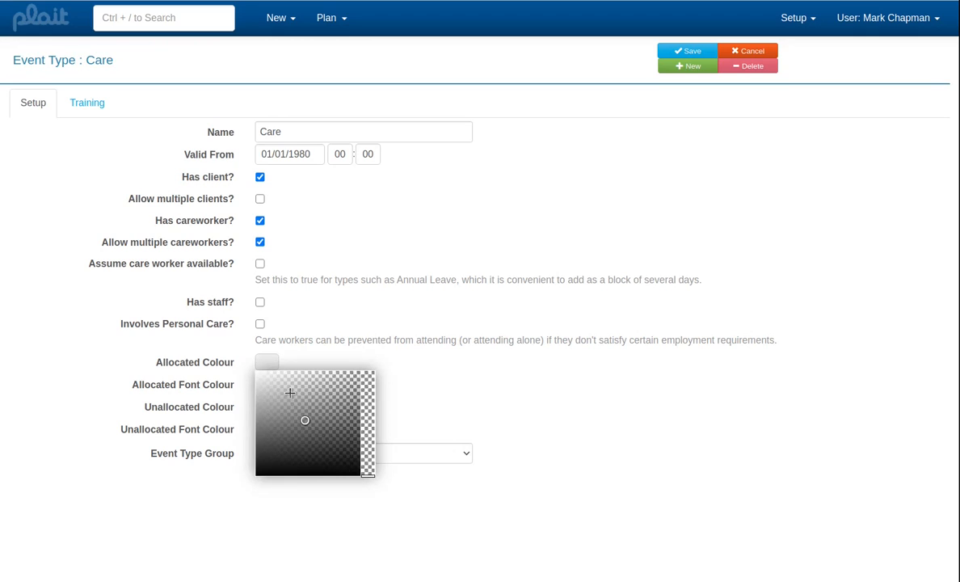
pyautogui.click(307, 398)
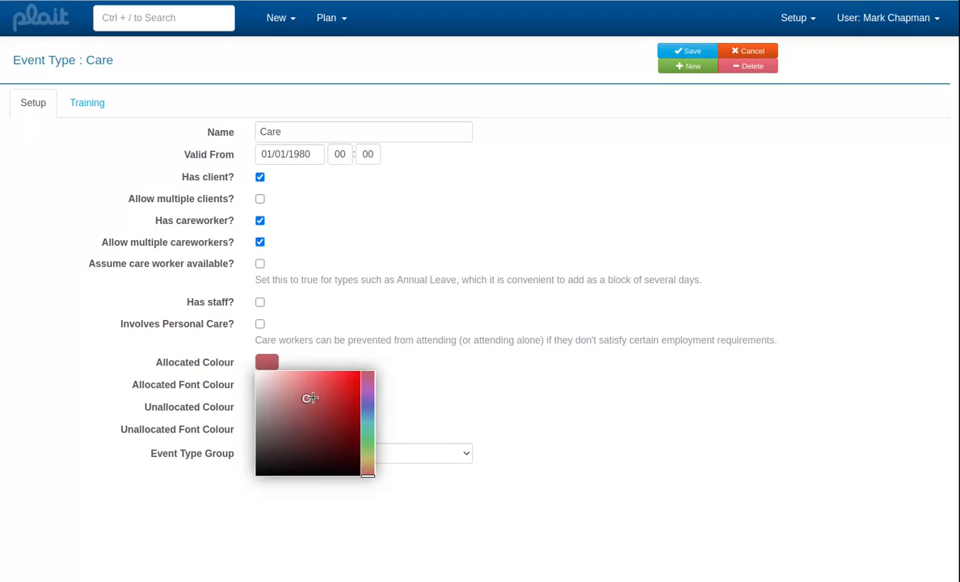
pyautogui.click(370, 438)
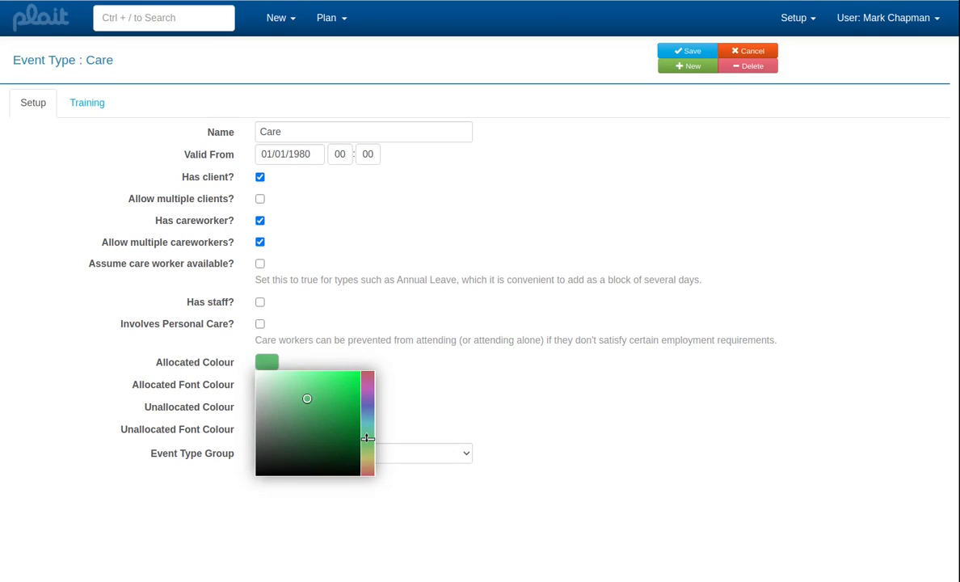
pyautogui.click(425, 412)
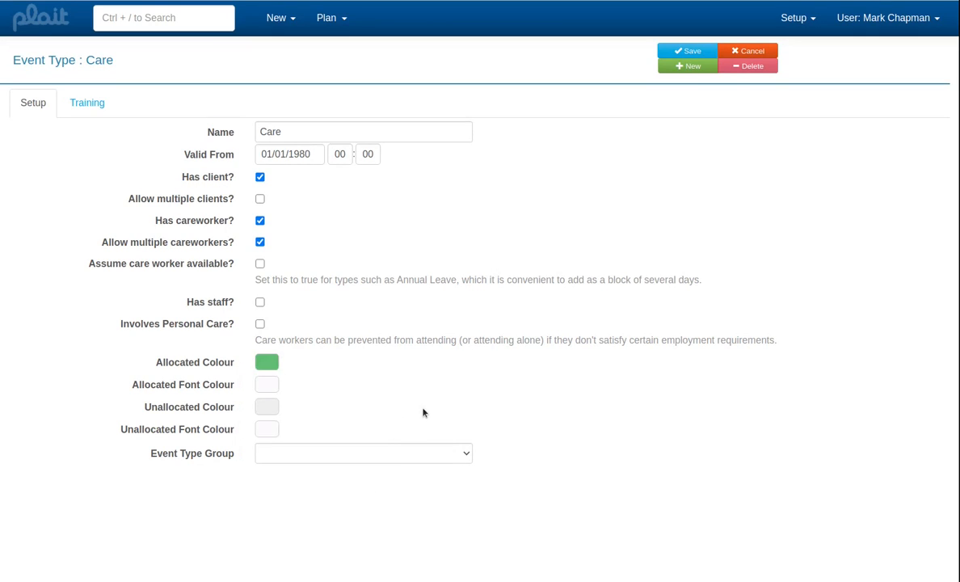
# - Set the Care event type's unallocated colour to dark red
pyautogui.click(271, 407)
pyautogui.click(305, 439)
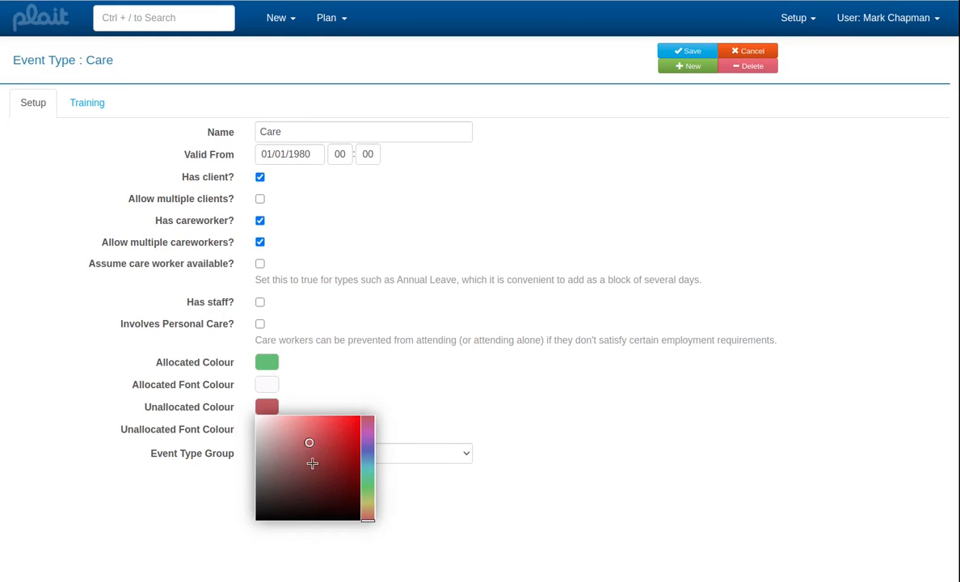
pyautogui.click(340, 451)
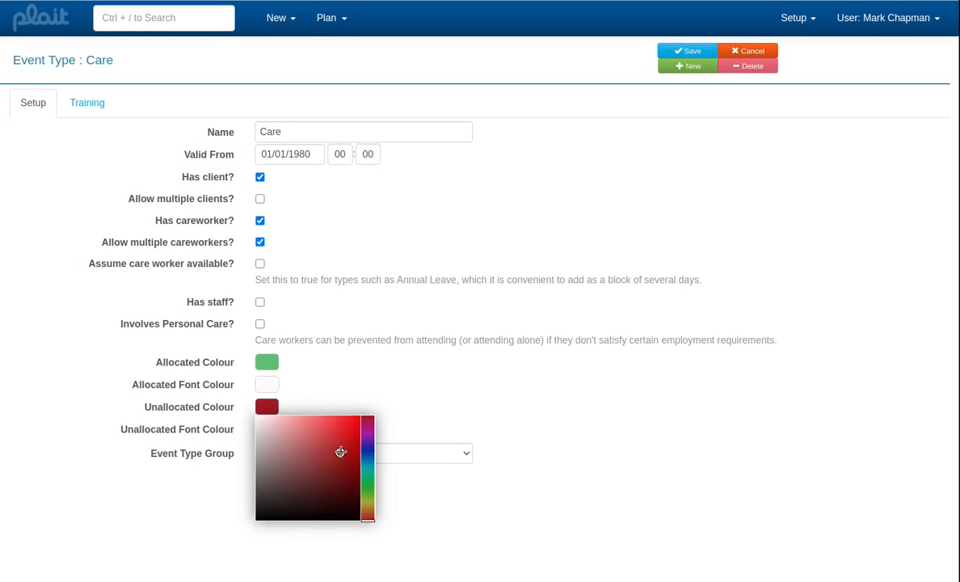
pyautogui.click(380, 394)
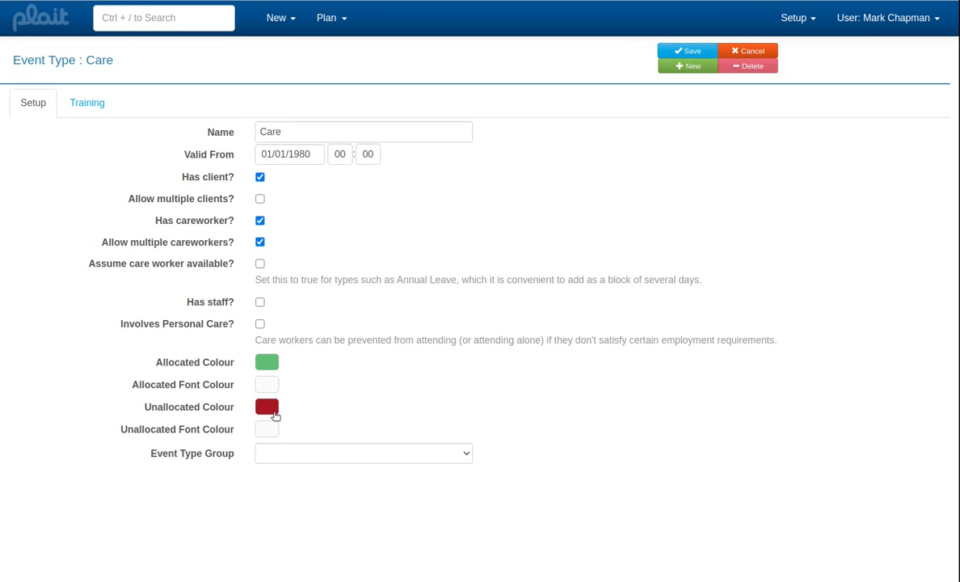
# - Assign the Care event type to the Care event type group and save it
pyautogui.click(302, 453)
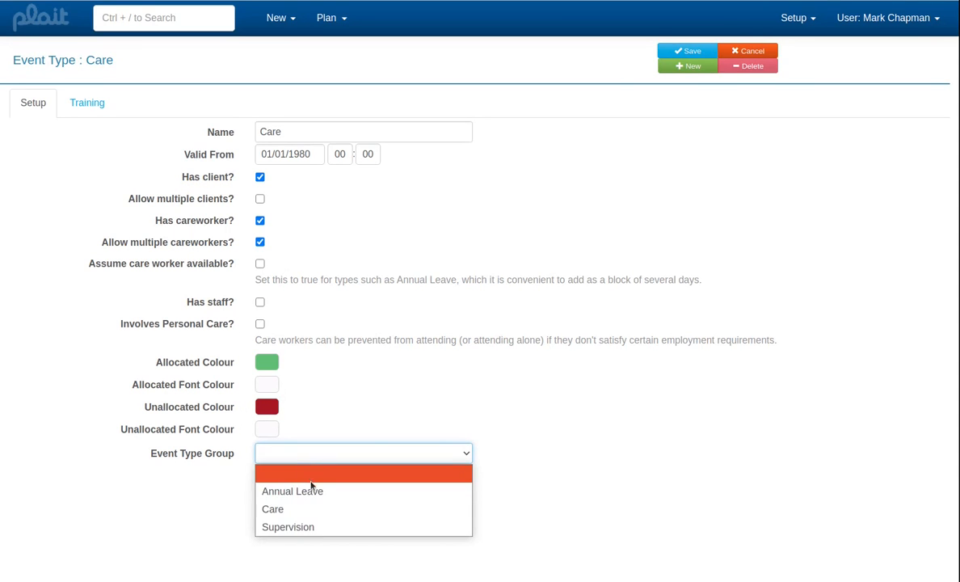
pyautogui.click(314, 509)
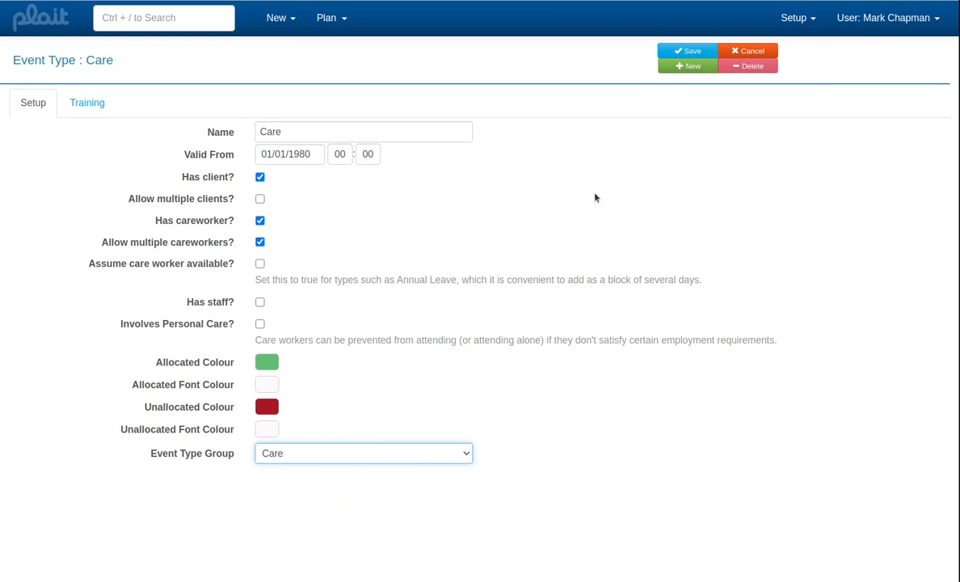
pyautogui.click(681, 52)
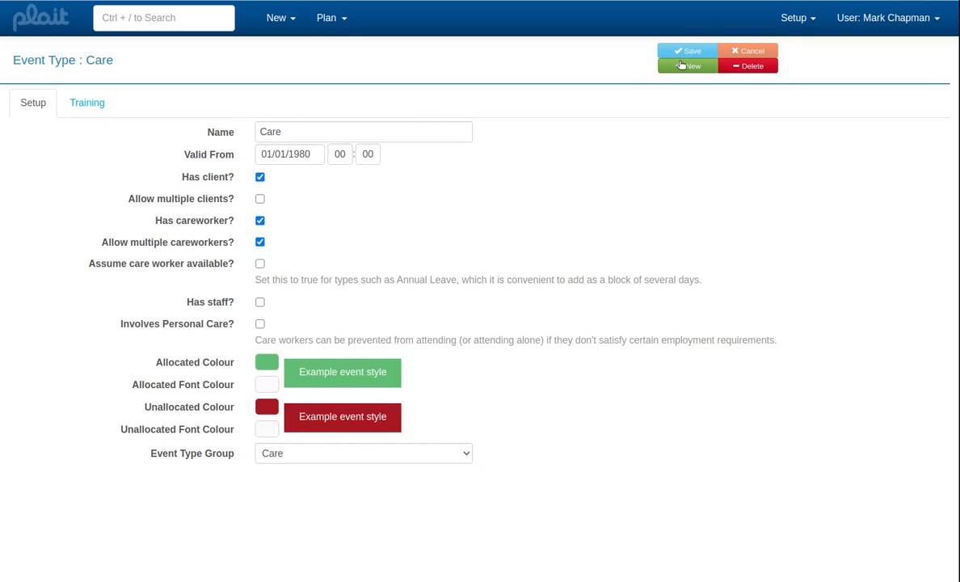
# - Create an event type named Annual Leave that has a careworker and assumes the care worker is available
pyautogui.click(681, 65)
pyautogui.click(441, 131)
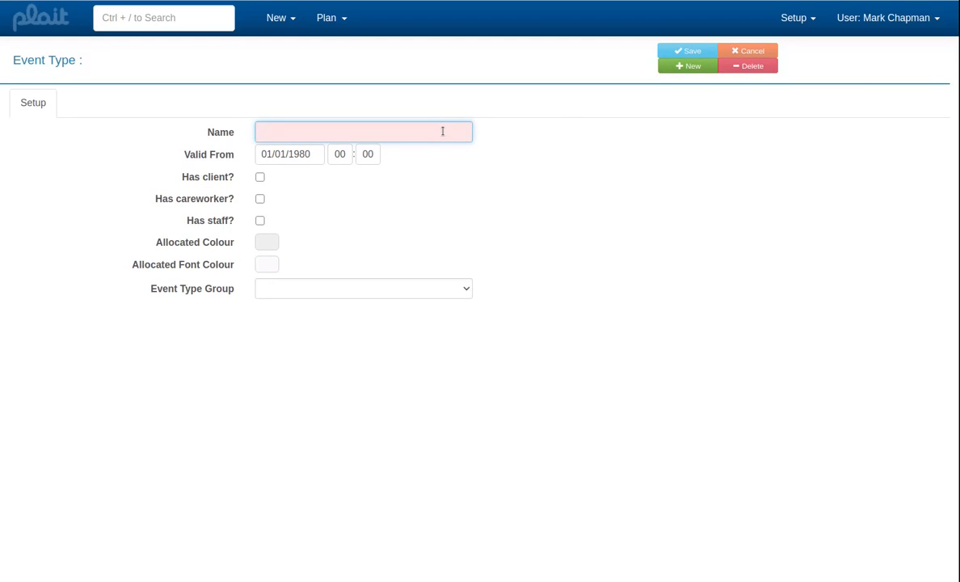
pyautogui.write('Annual Leav')
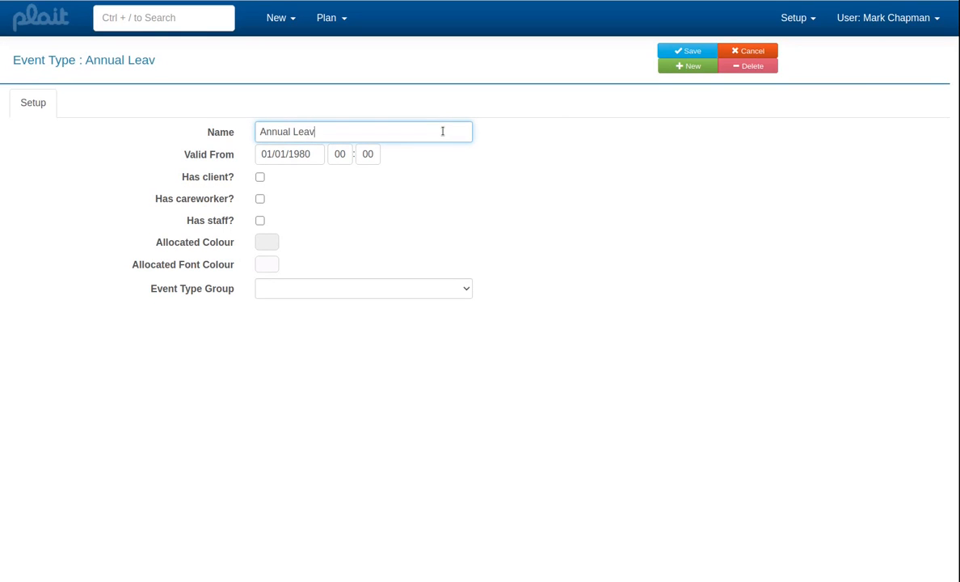
pyautogui.write('e')
pyautogui.click(259, 198)
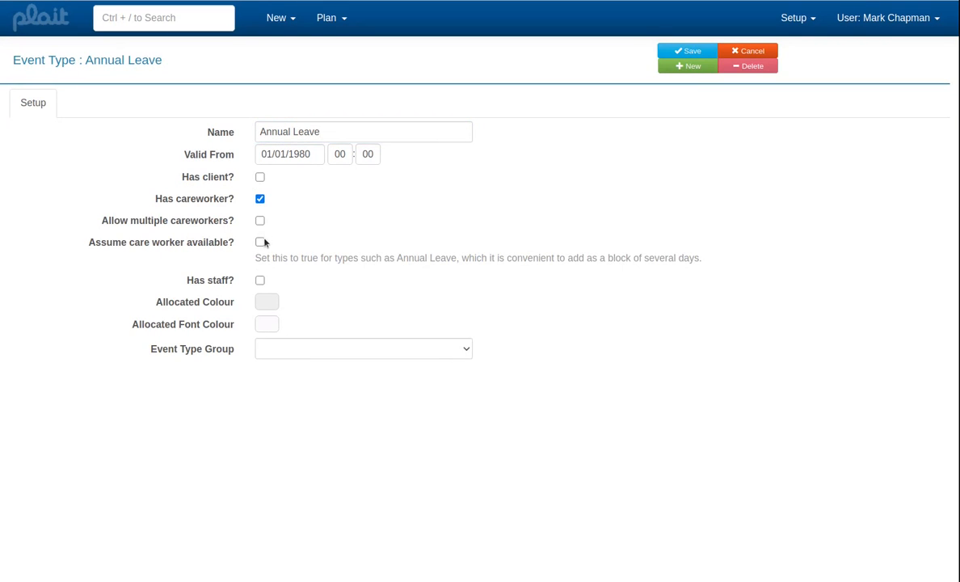
pyautogui.click(259, 243)
# - Set the Annual Leave event type's allocated colour to a medium steel blue
pyautogui.click(267, 308)
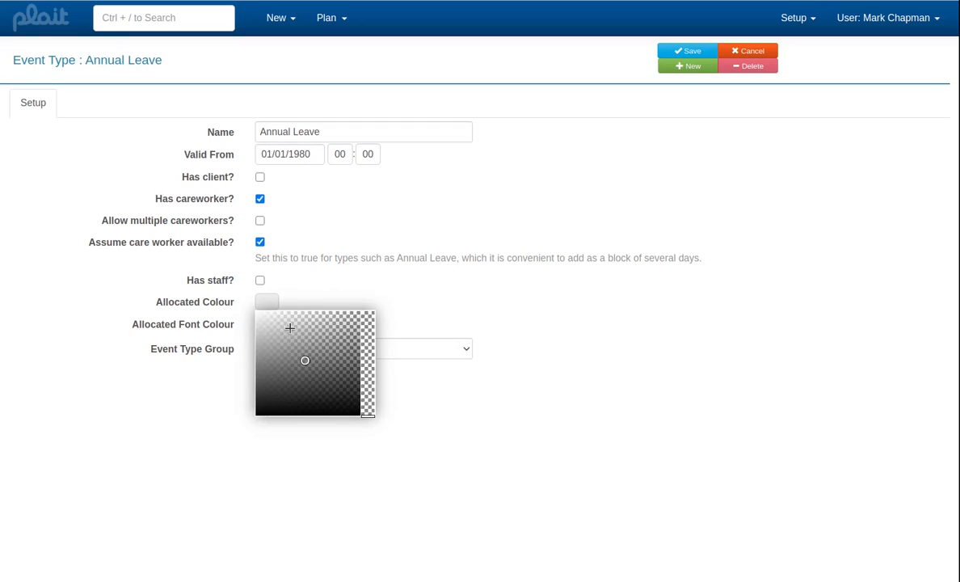
pyautogui.click(289, 328)
pyautogui.click(364, 356)
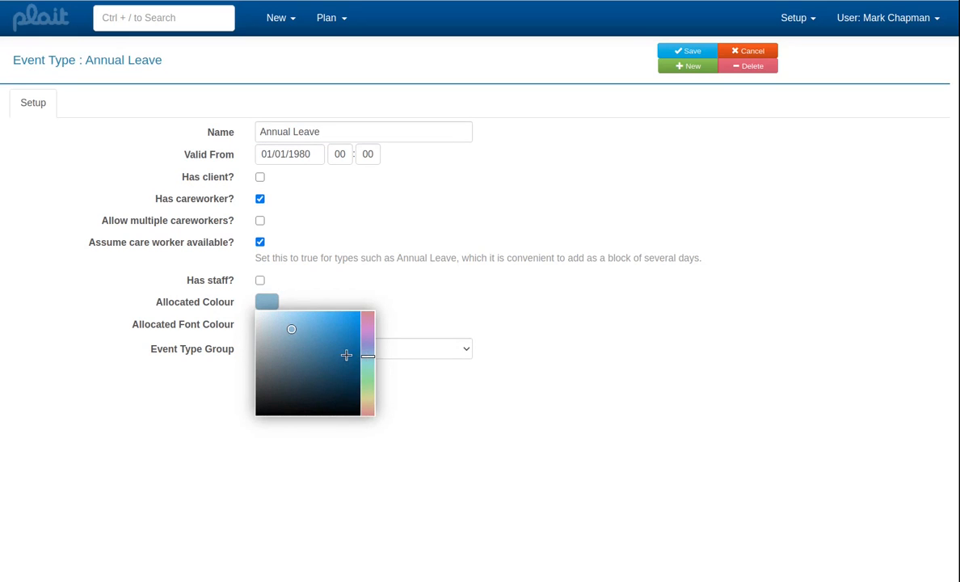
pyautogui.click(311, 354)
pyautogui.click(370, 284)
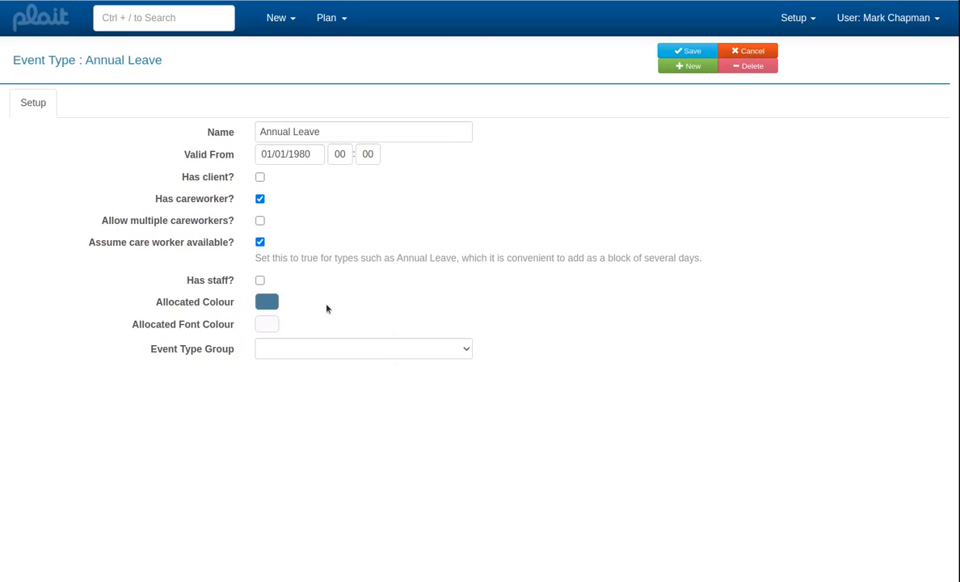
# - Assign the Annual Leave event type to the Annual Leave event type group and save it
pyautogui.click(296, 348)
pyautogui.click(296, 387)
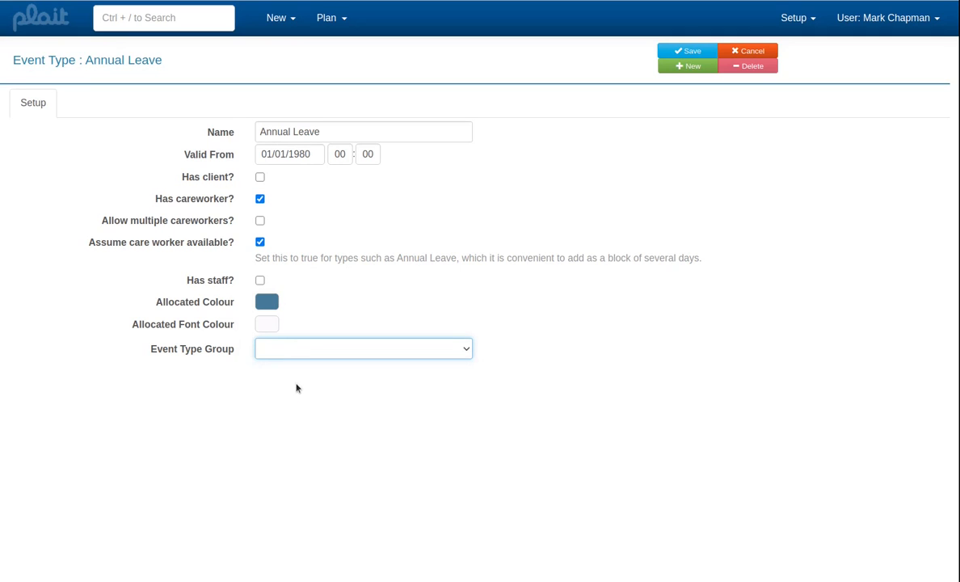
pyautogui.click(687, 51)
# - Create an event type named Supervision that has a careworker and has staff
pyautogui.click(686, 66)
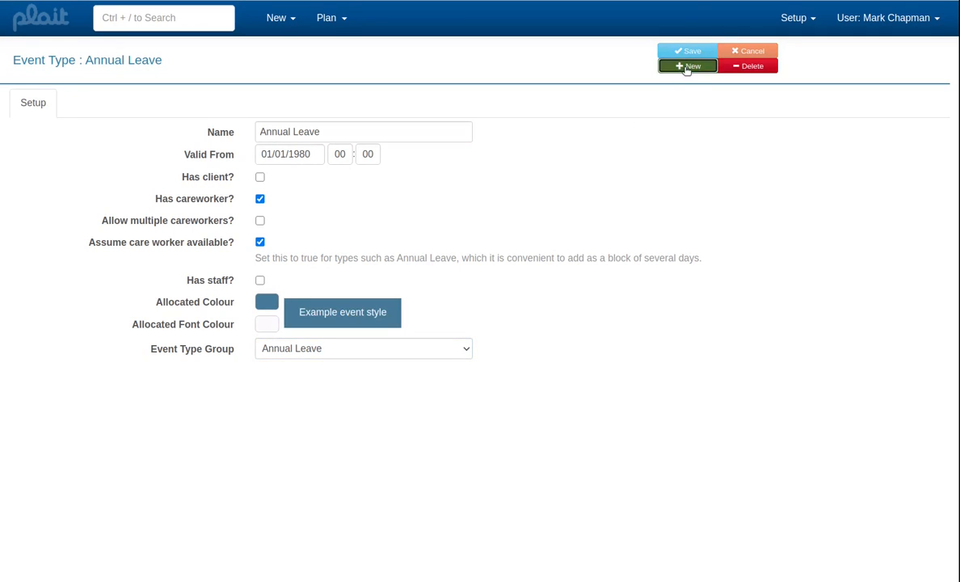
pyautogui.click(424, 130)
pyautogui.write('Sup')
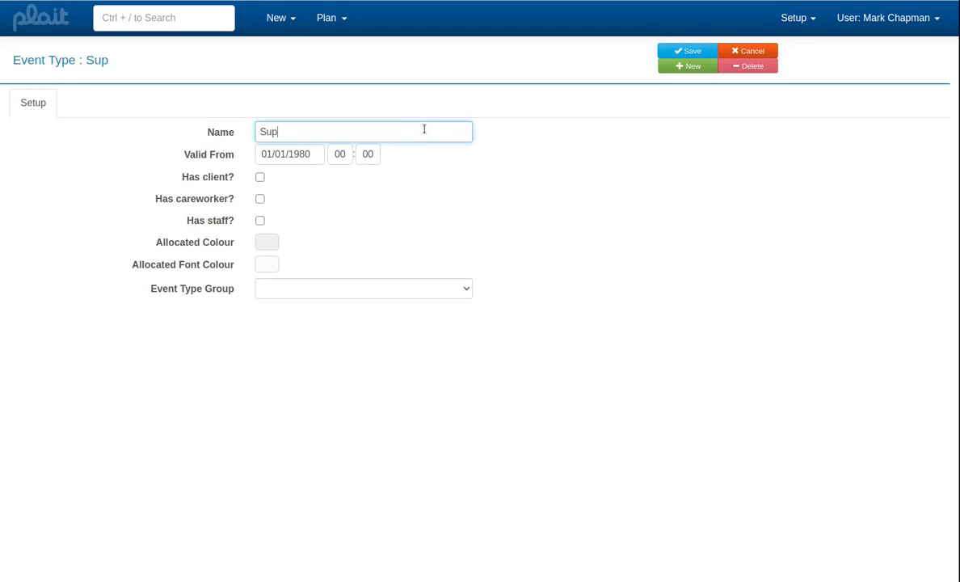
pyautogui.write('ervision')
pyautogui.click(260, 200)
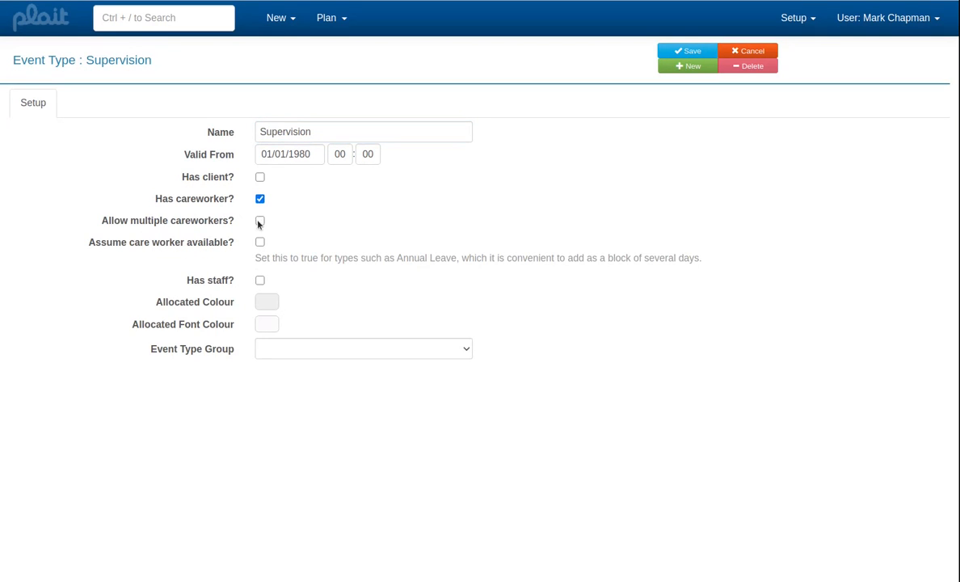
pyautogui.click(260, 281)
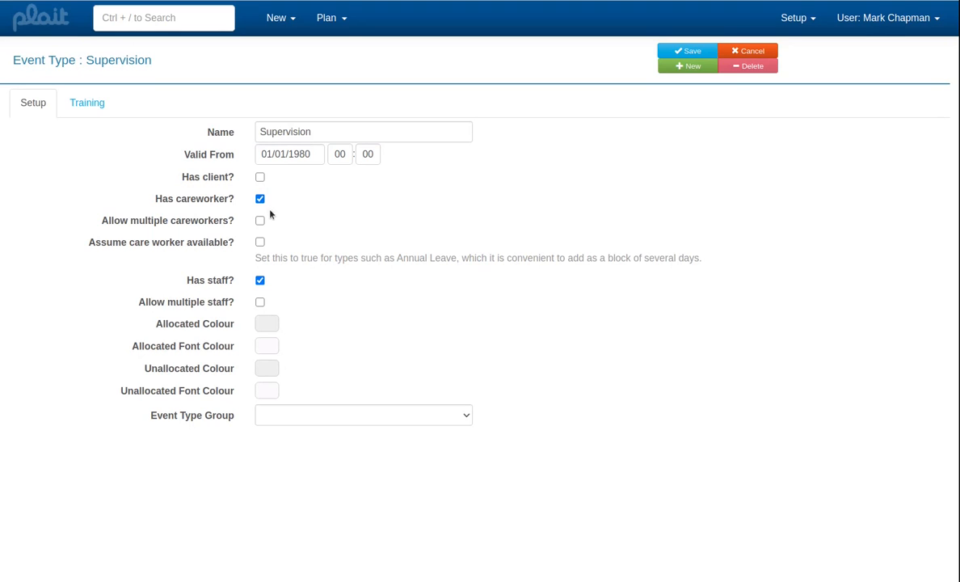
# - Set the Supervision event type's allocated colour to mustard yellow and its allocated font colour to near-black
pyautogui.click(274, 325)
pyautogui.click(311, 353)
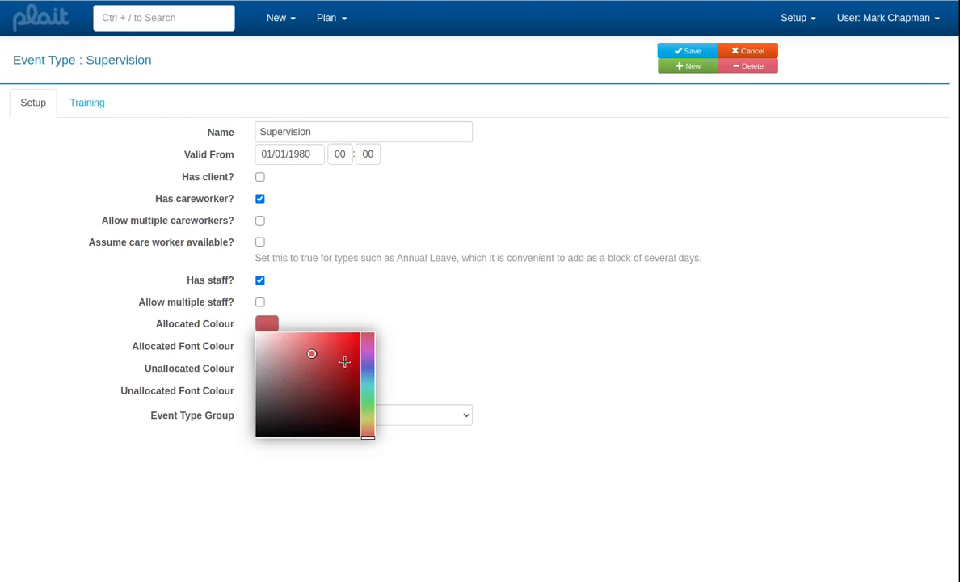
pyautogui.click(367, 423)
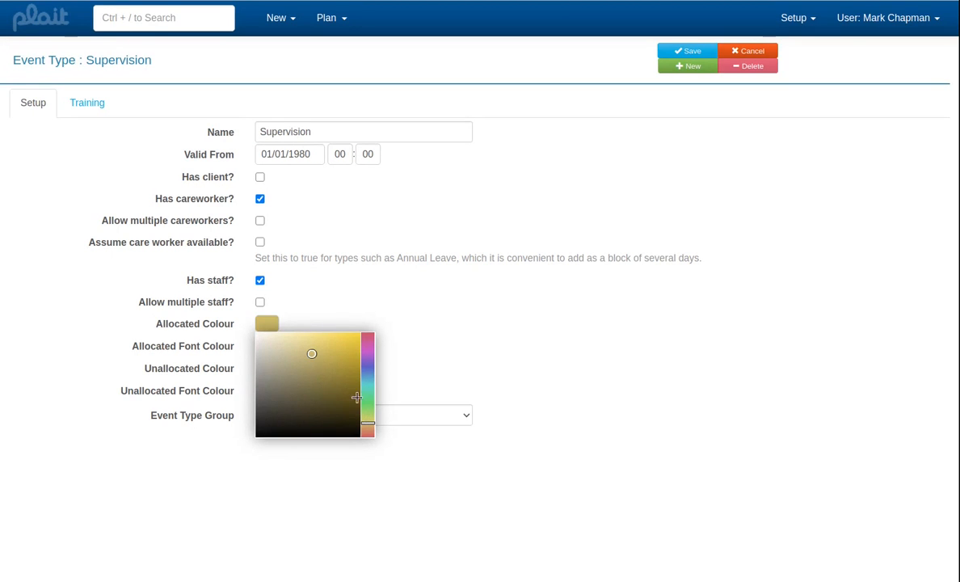
pyautogui.click(404, 360)
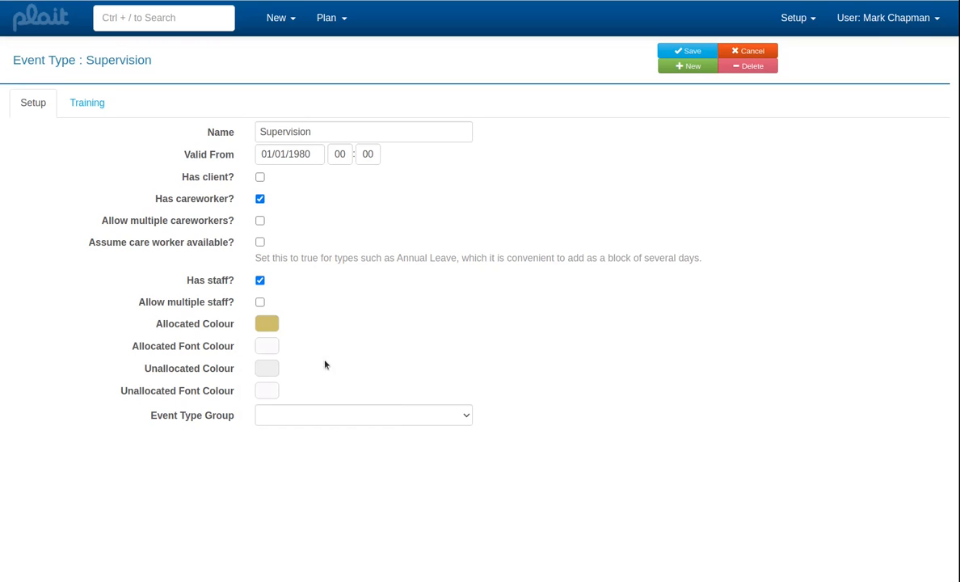
pyautogui.click(270, 349)
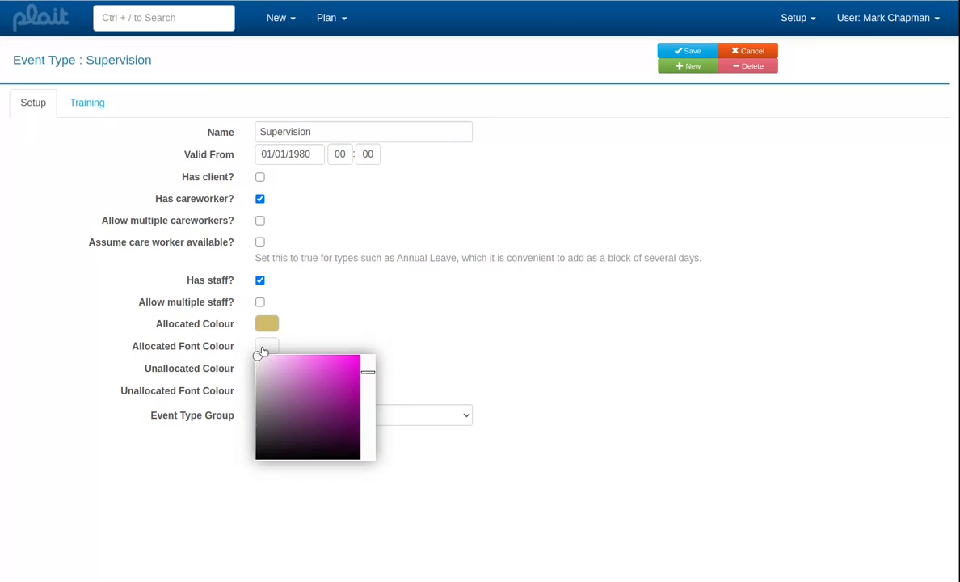
pyautogui.click(318, 450)
pyautogui.click(394, 325)
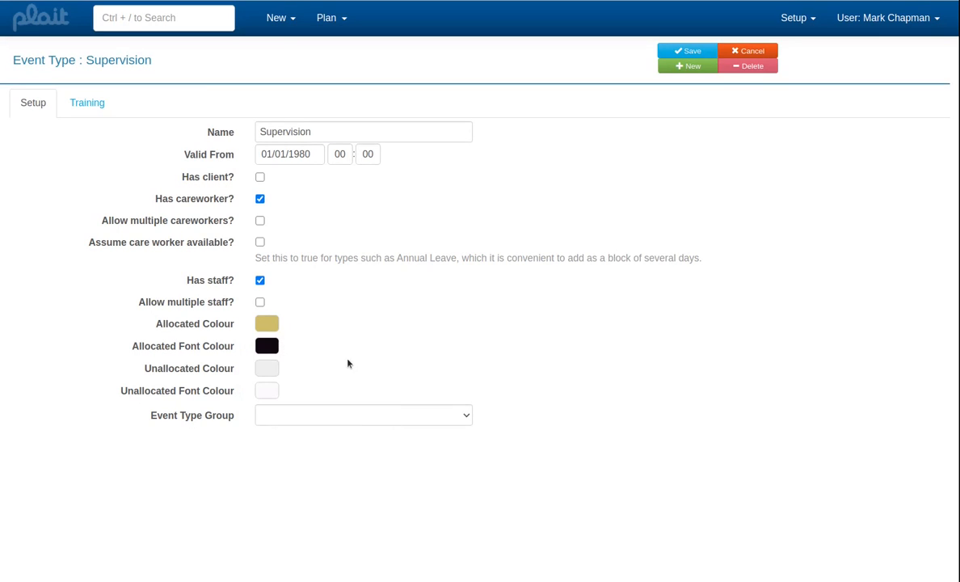
# - Set the Supervision event type's unallocated colour to bright red
pyautogui.click(270, 369)
pyautogui.click(300, 406)
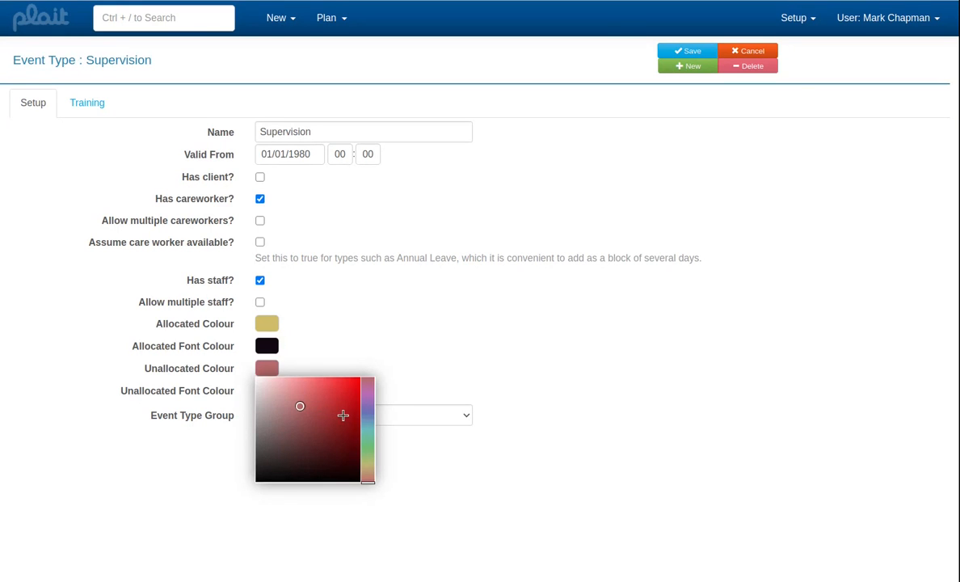
pyautogui.click(349, 396)
pyautogui.click(370, 356)
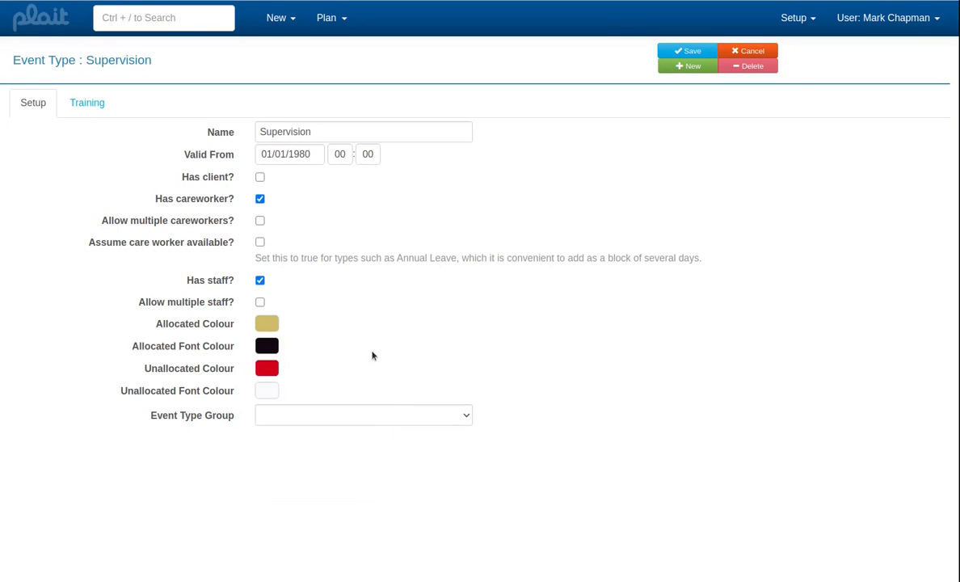
# - Assign the Supervision event type to the Supervision event type group and save it
pyautogui.click(350, 413)
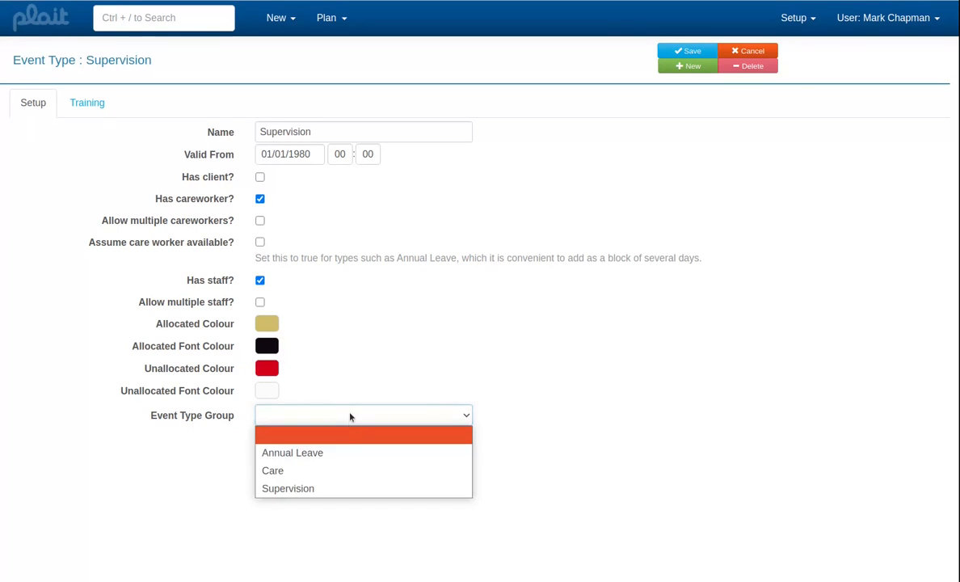
pyautogui.click(327, 490)
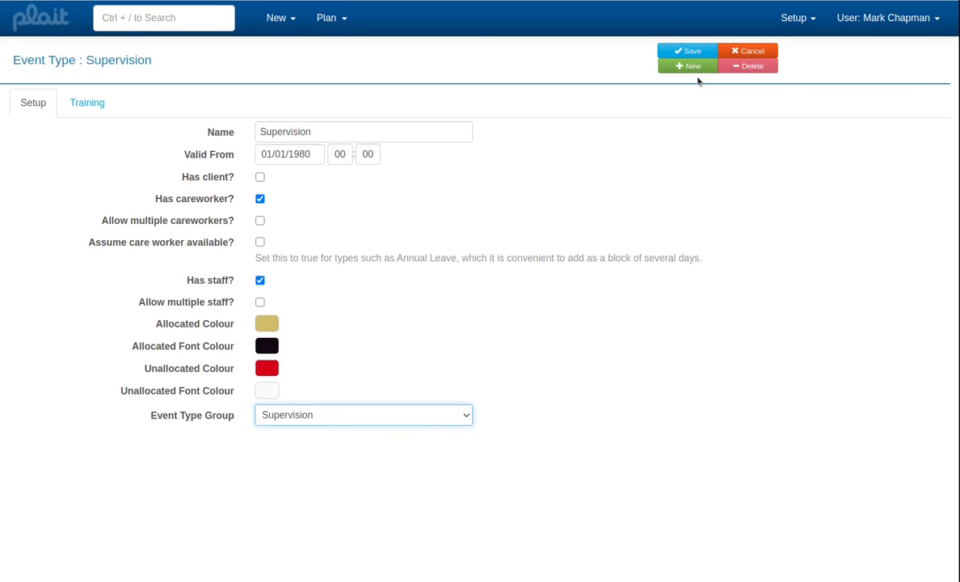
pyautogui.click(691, 52)
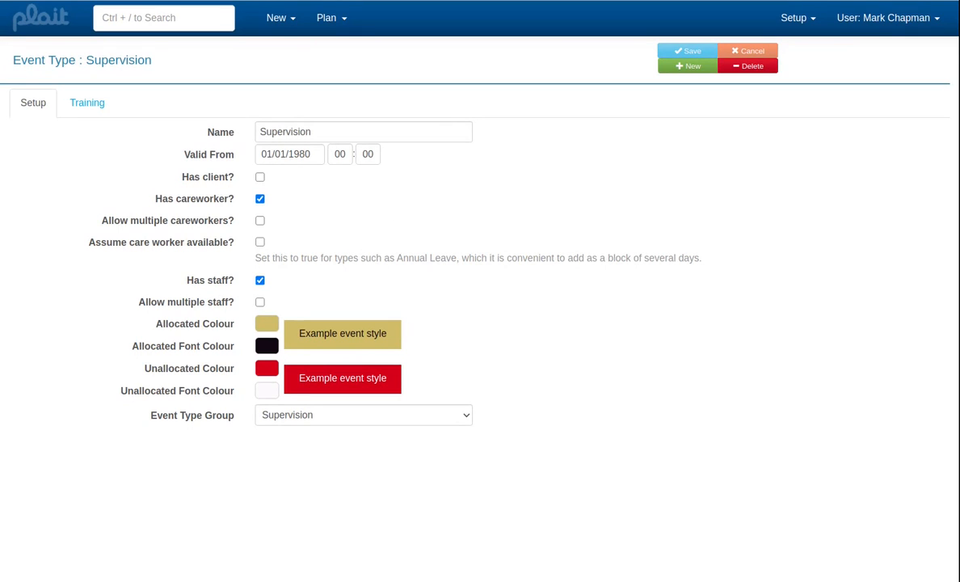
# - Return to the Tariffs Demo organisation and create a new tariff structure from scratch
pyautogui.hotkey('ctrl', 'pageup')
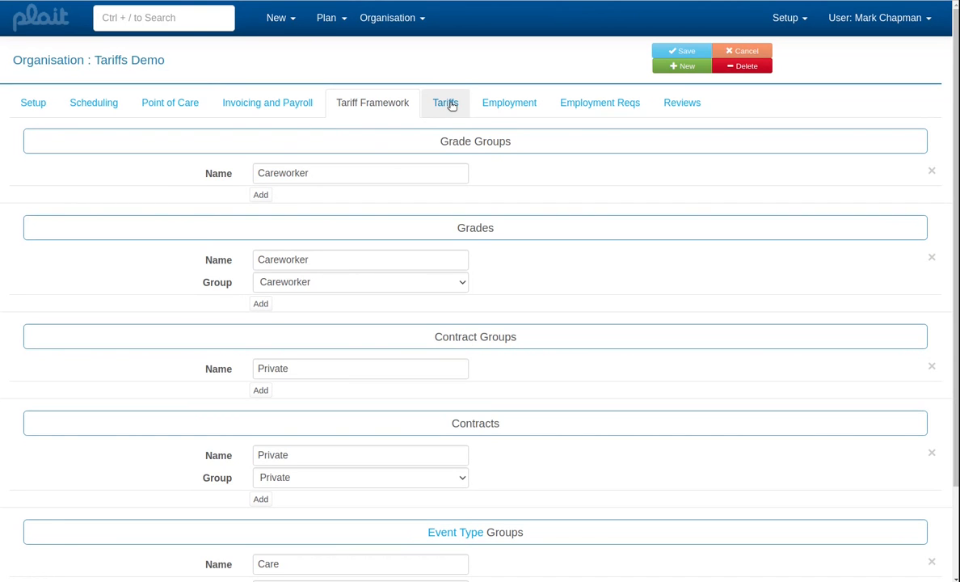
pyautogui.click(447, 104)
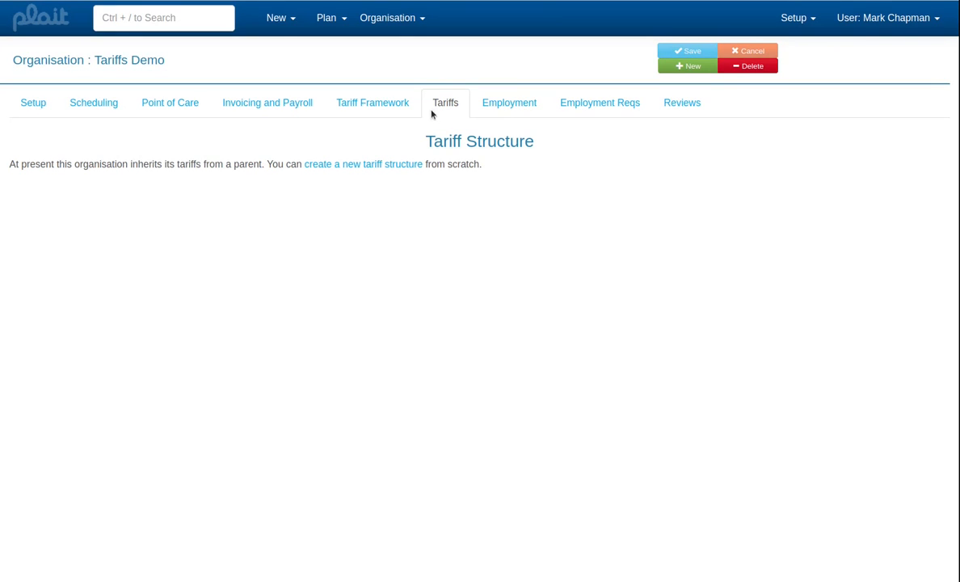
pyautogui.click(407, 165)
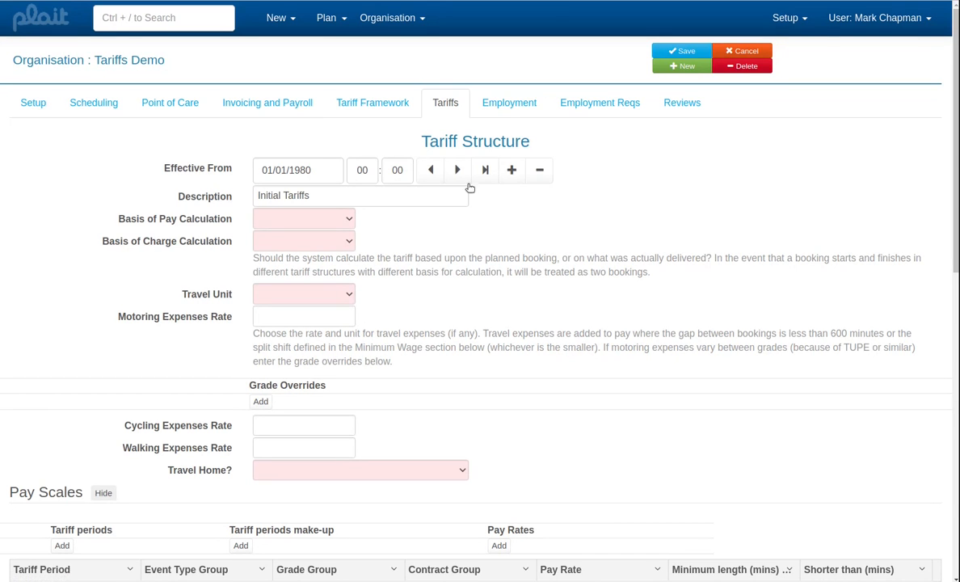
# - Look through the new tariff structure's pay scales, minimum wage and charging scales sections
pyautogui.scroll(-3, 542, 281)
pyautogui.scroll(-4, 543, 281)
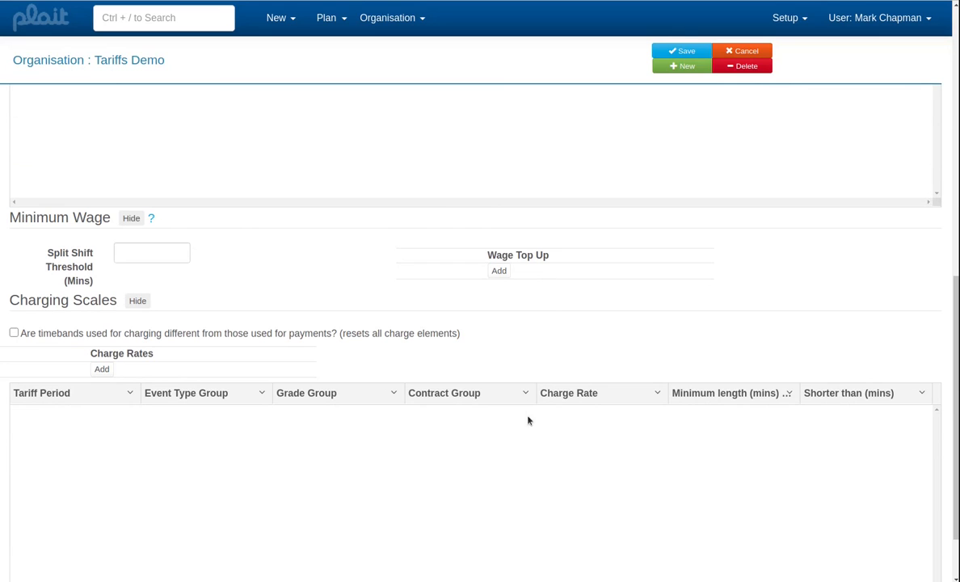
pyautogui.scroll(-1, 526, 443)
pyautogui.scroll(8, 535, 439)
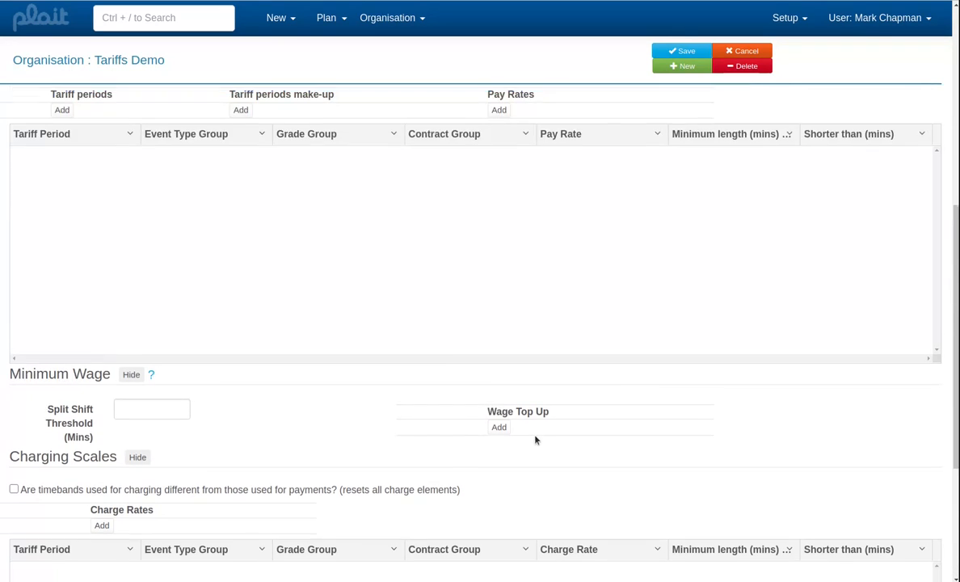
pyautogui.scroll(1, 534, 440)
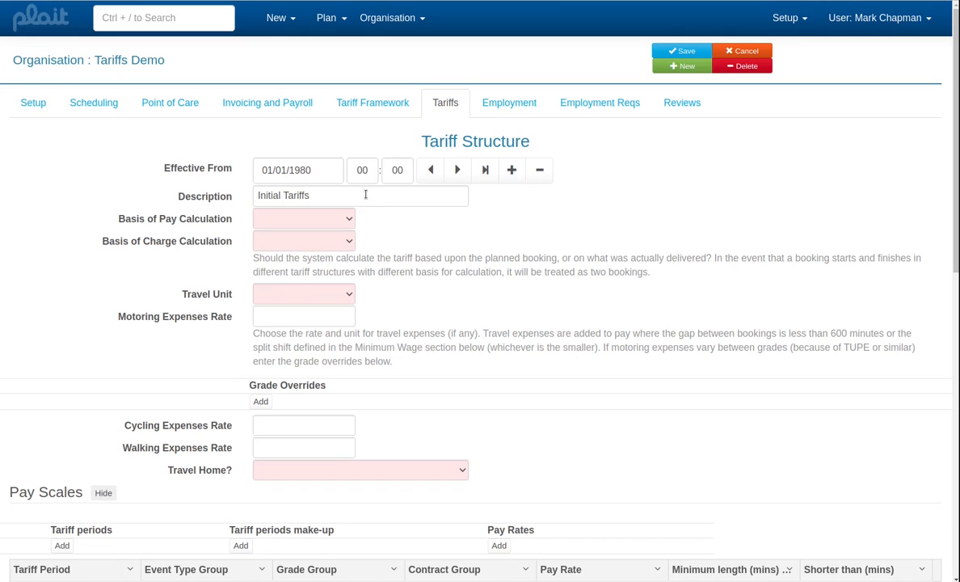
# - Set both the basis of pay calculation and the basis of charge calculation to Planned
pyautogui.click(338, 194)
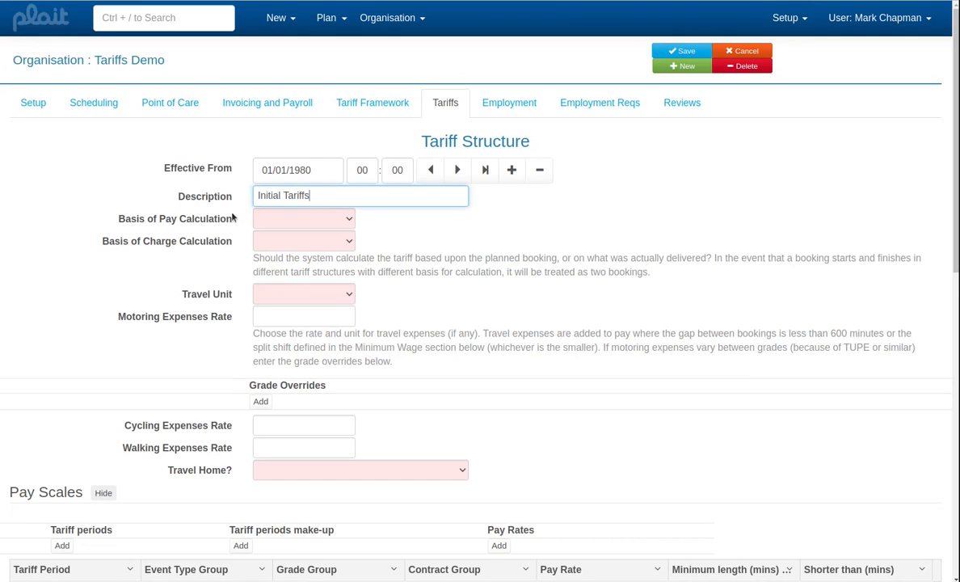
pyautogui.click(280, 222)
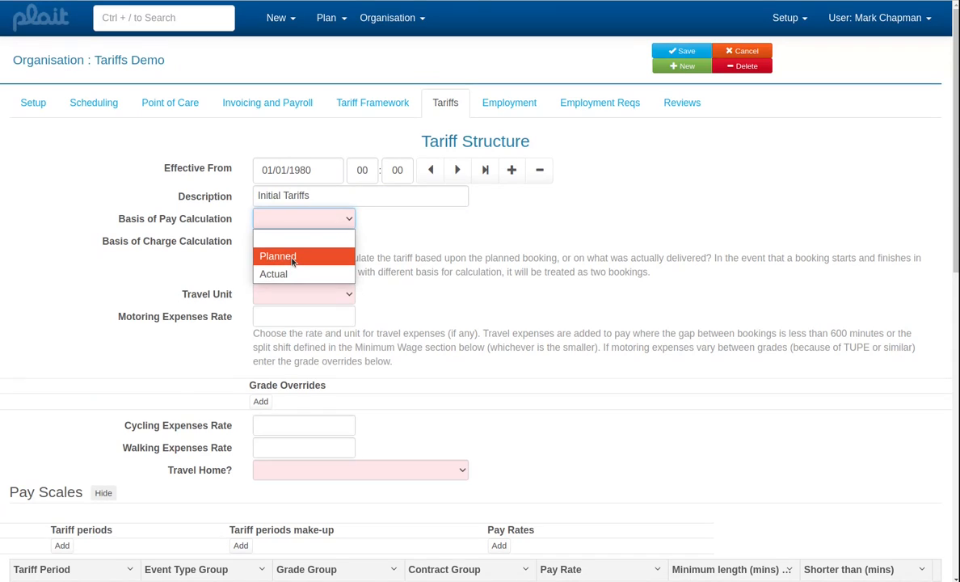
pyautogui.click(293, 259)
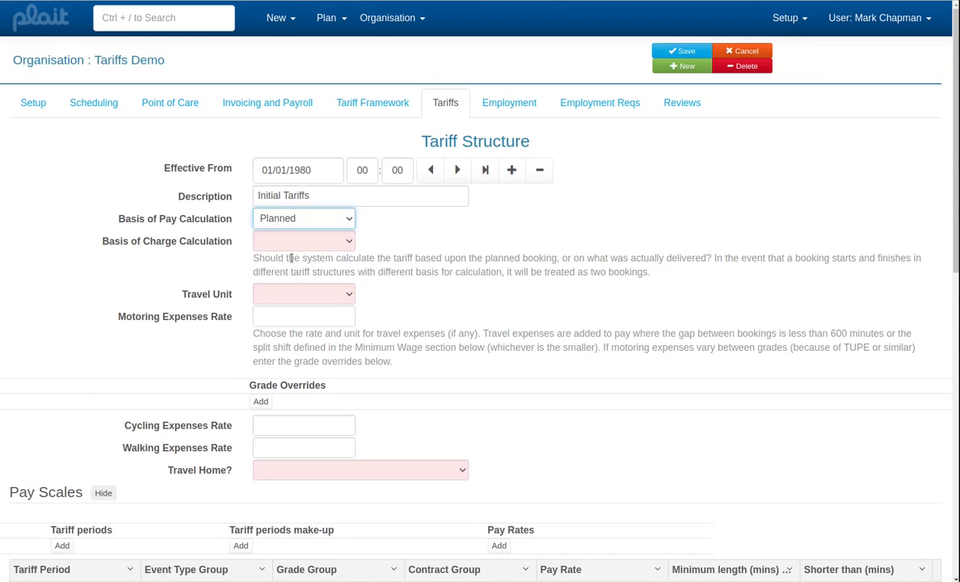
pyautogui.click(295, 241)
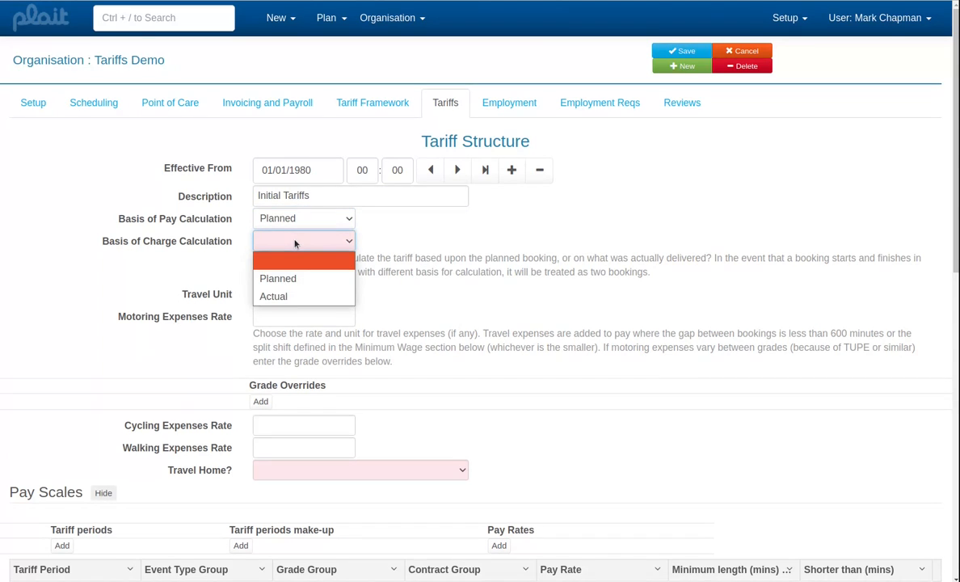
pyautogui.click(302, 280)
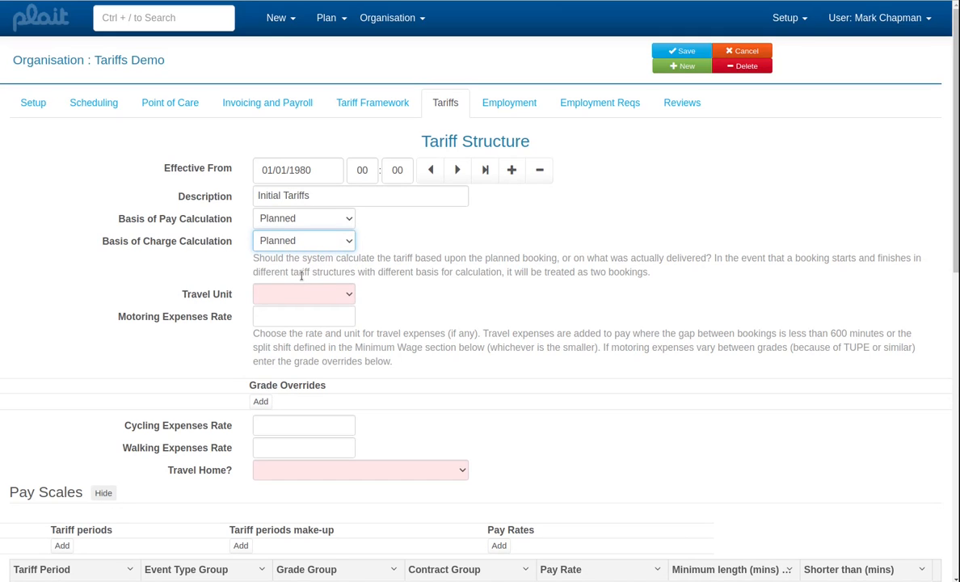
# - Set the travel unit to Mile and the motoring expenses rate to 0.4
pyautogui.click(340, 299)
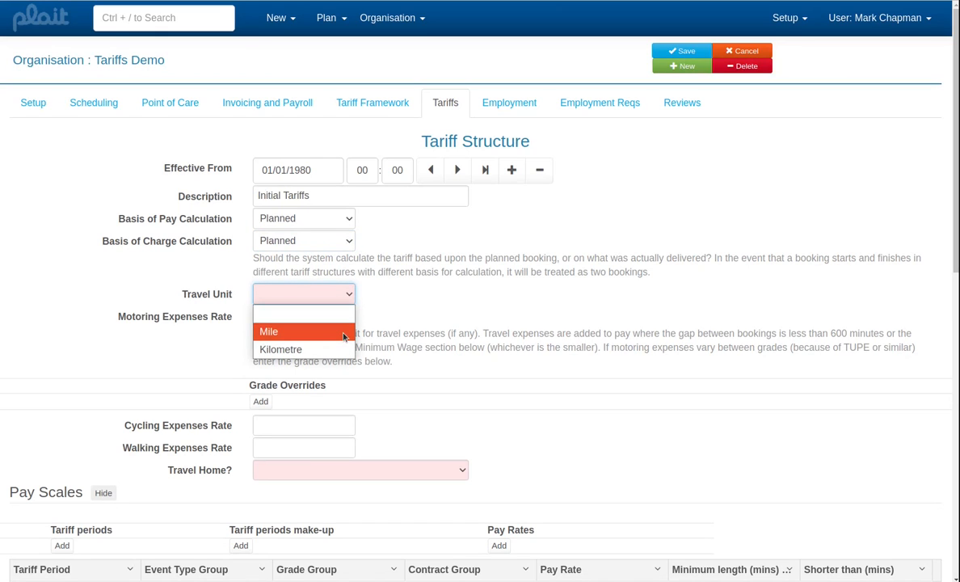
pyautogui.click(322, 331)
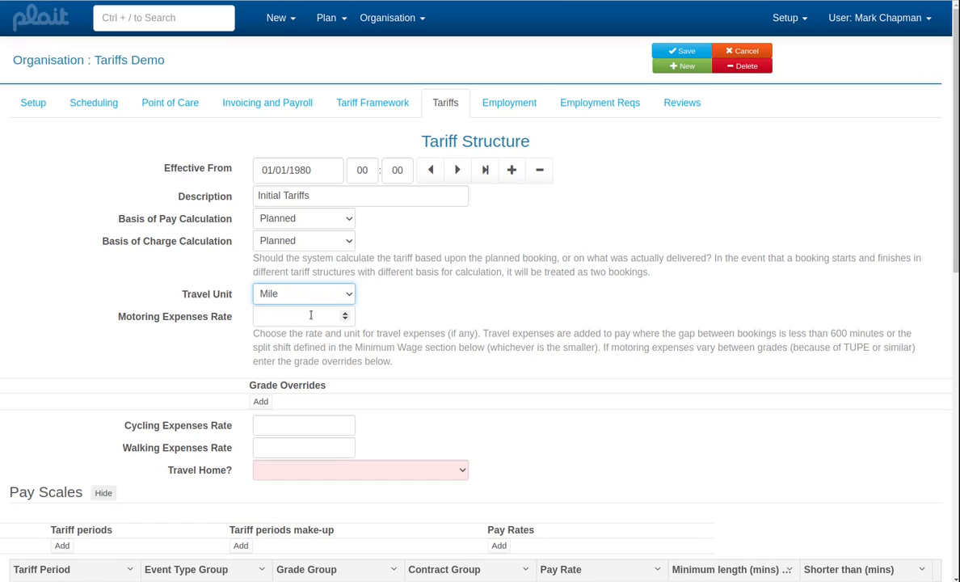
pyautogui.click(310, 316)
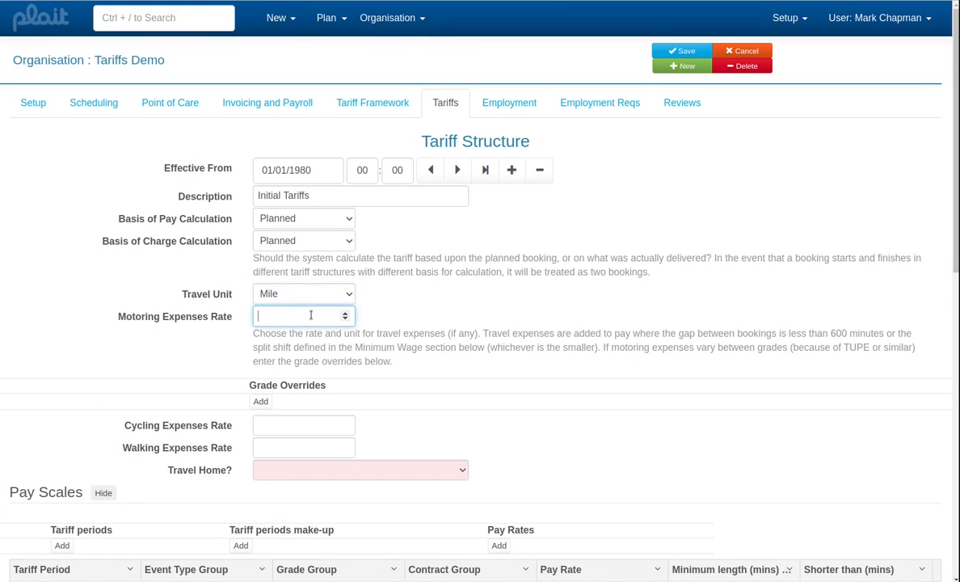
pyautogui.write('04')
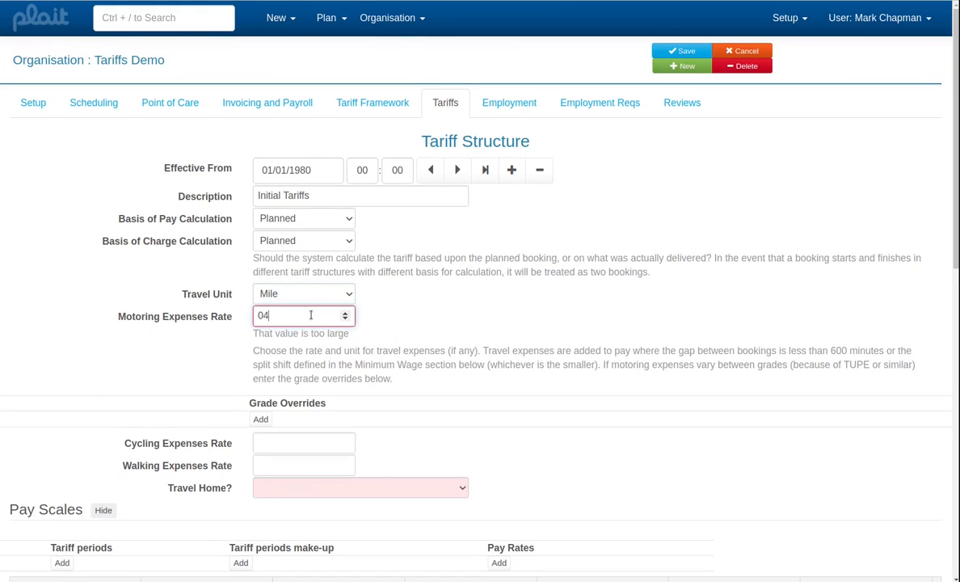
pyautogui.press('BackSpace')
pyautogui.write('.4')
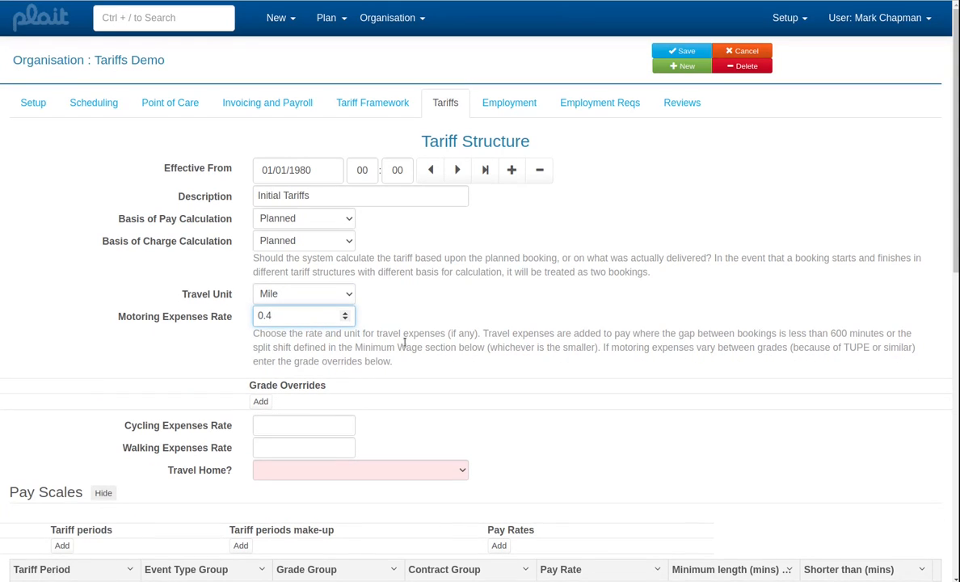
# - Set the Travel Home option of the tariff structure to None
pyautogui.scroll(-2, 405, 342)
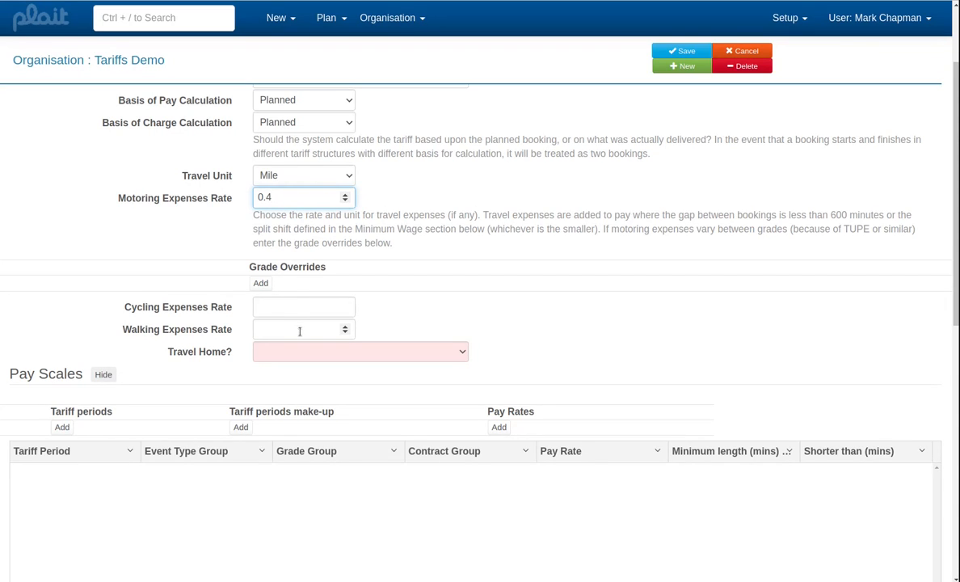
pyautogui.click(311, 358)
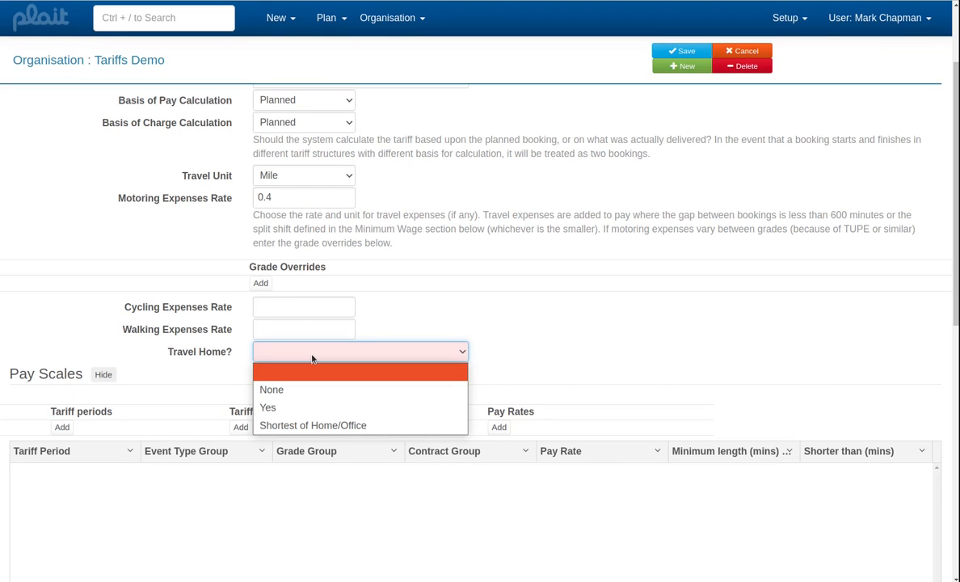
pyautogui.click(306, 392)
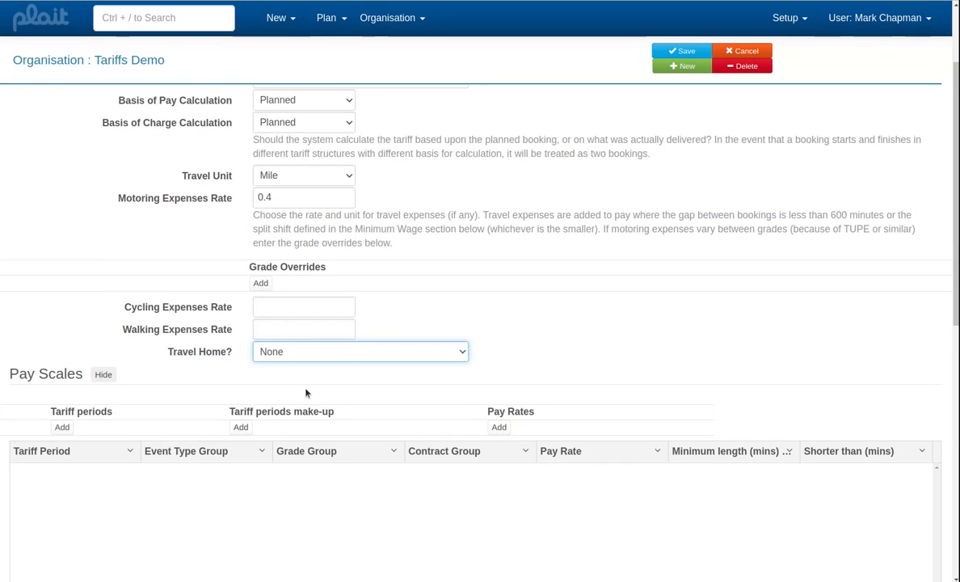
# - Add two tariff periods named Normal and Enhanced to the pay scales
pyautogui.scroll(-3, 356, 343)
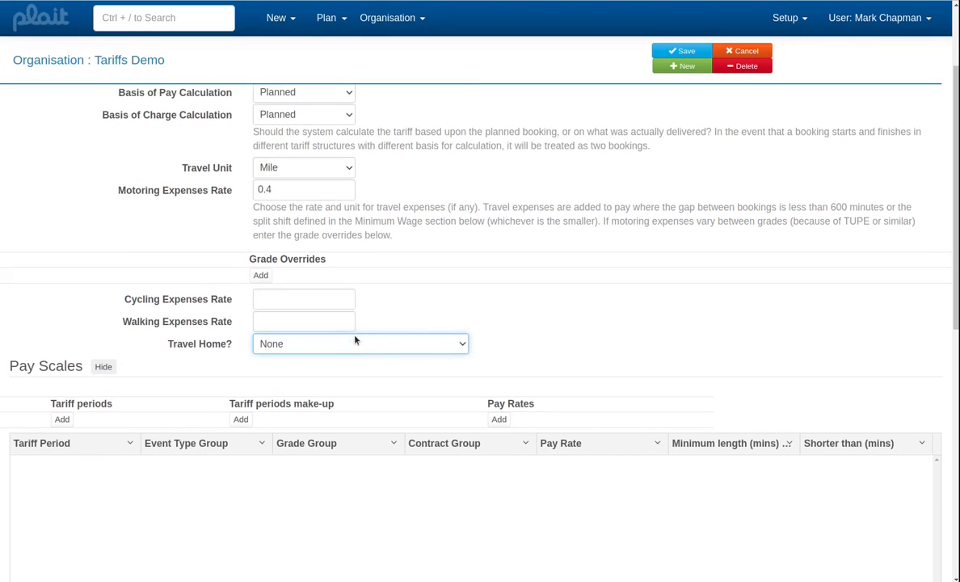
pyautogui.scroll(-2, 344, 330)
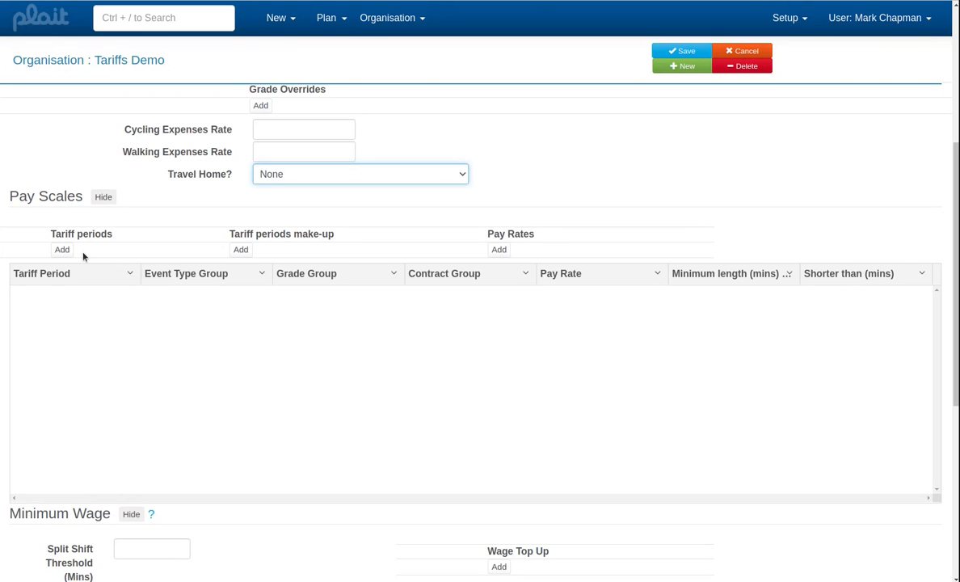
pyautogui.click(62, 250)
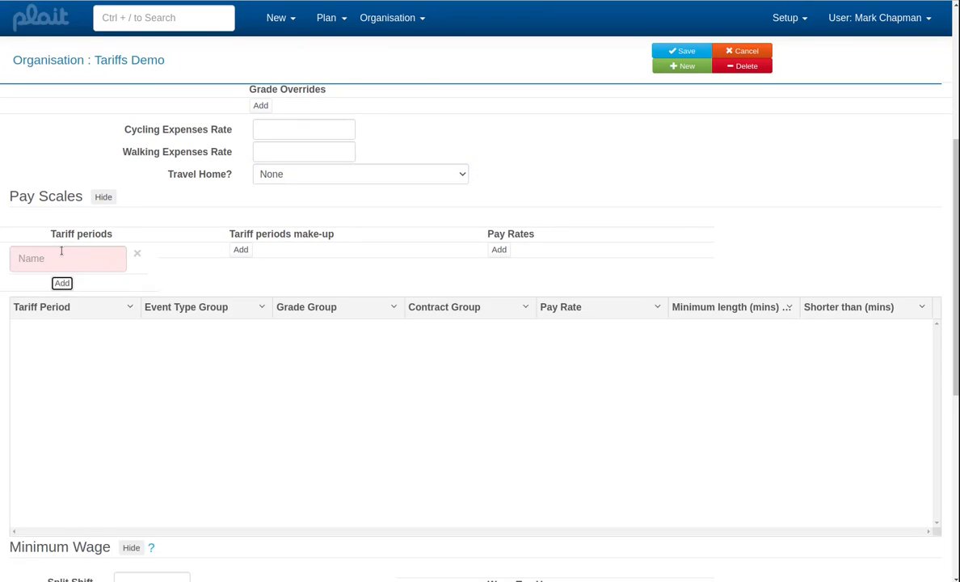
pyautogui.click(62, 253)
pyautogui.write('Normal')
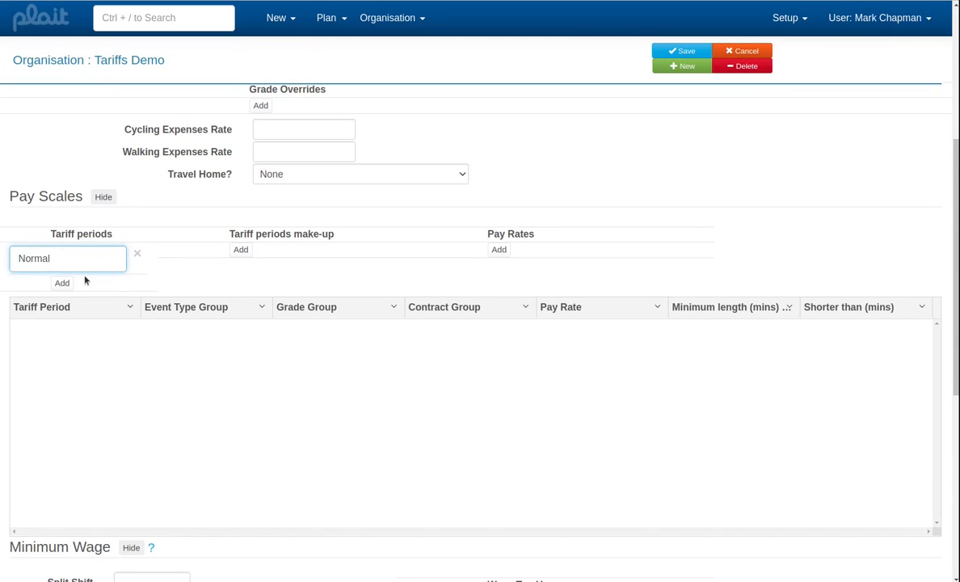
pyautogui.click(64, 283)
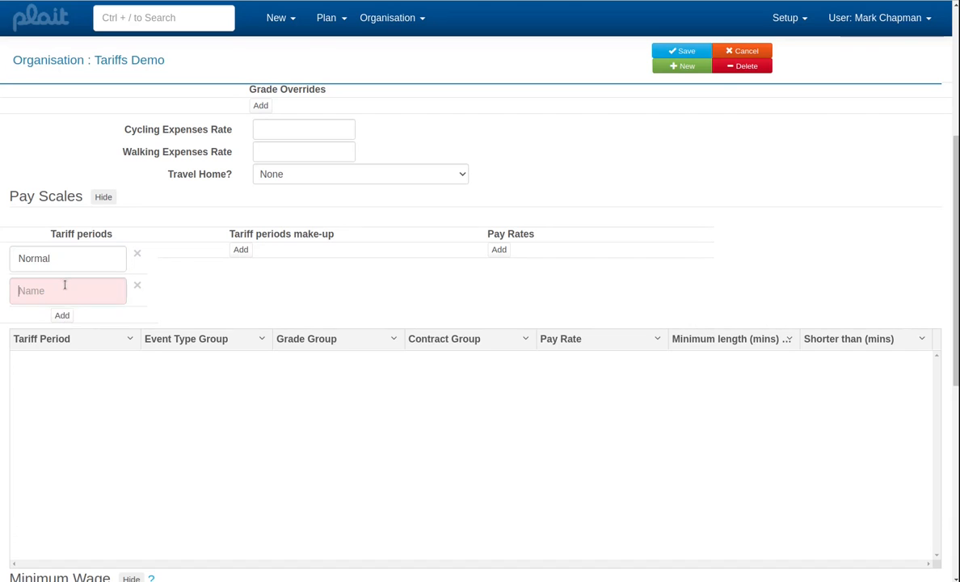
pyautogui.write('Enhanc')
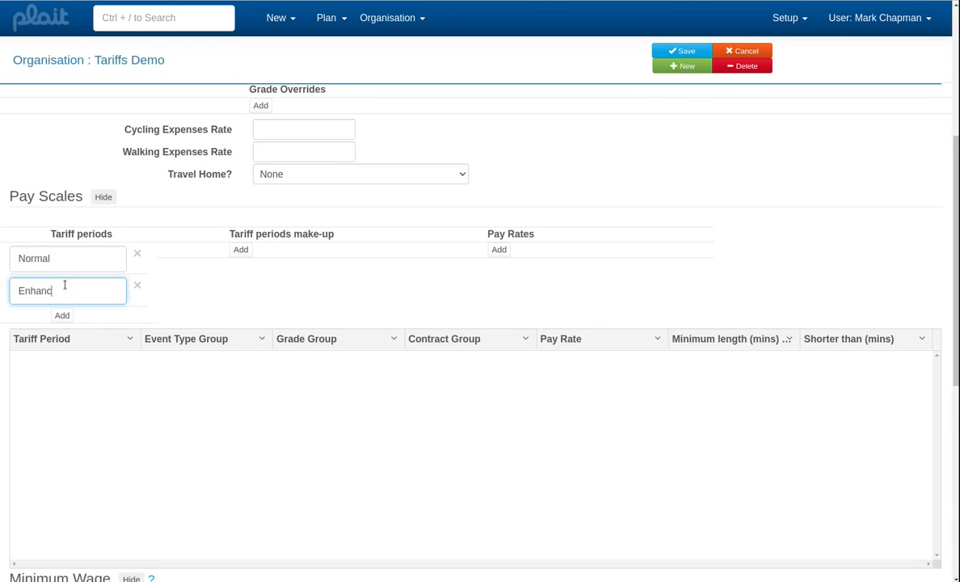
pyautogui.write('ed')
pyautogui.click(192, 285)
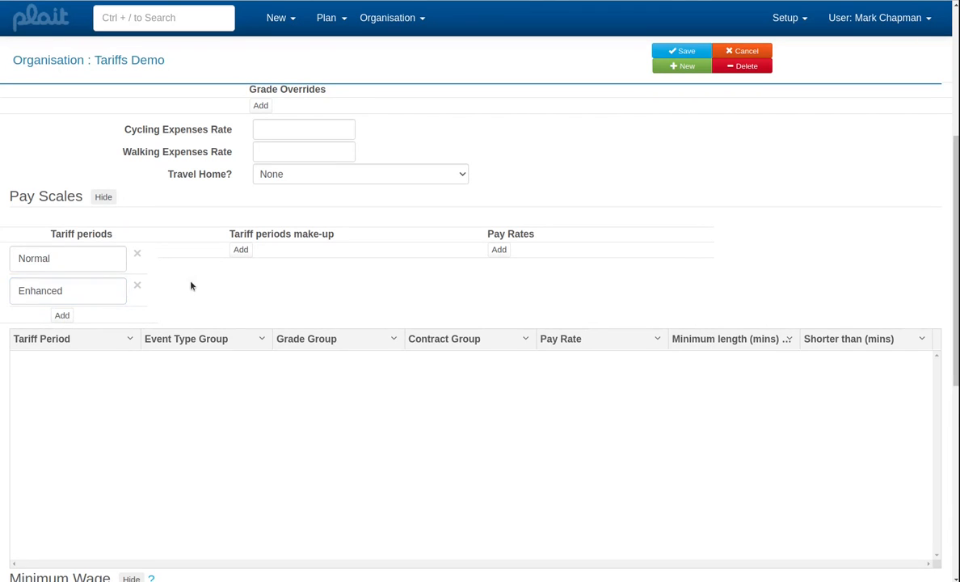
# - Add a tariff period make-up entry for WD starting at 08:00 and assign it to the Normal period
pyautogui.click(241, 250)
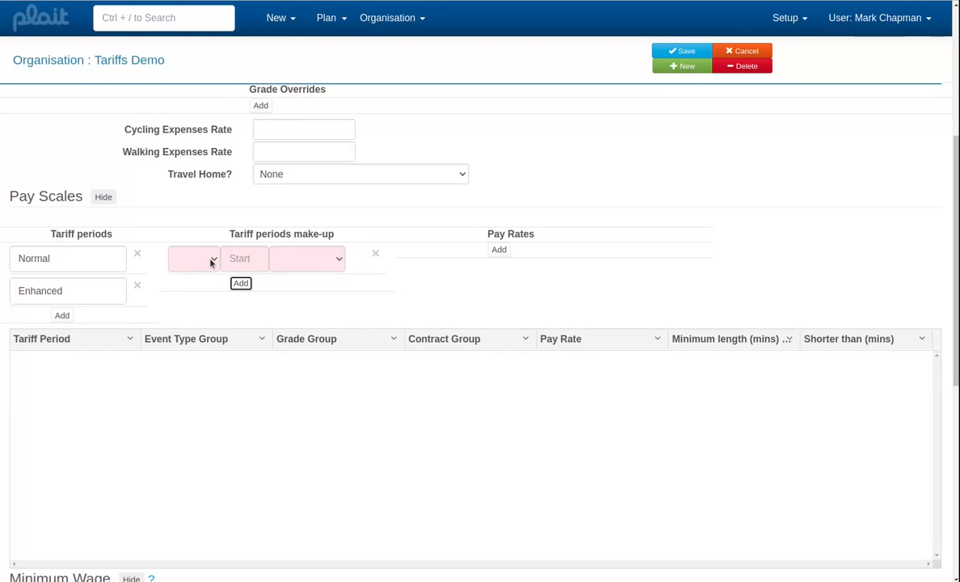
pyautogui.click(210, 260)
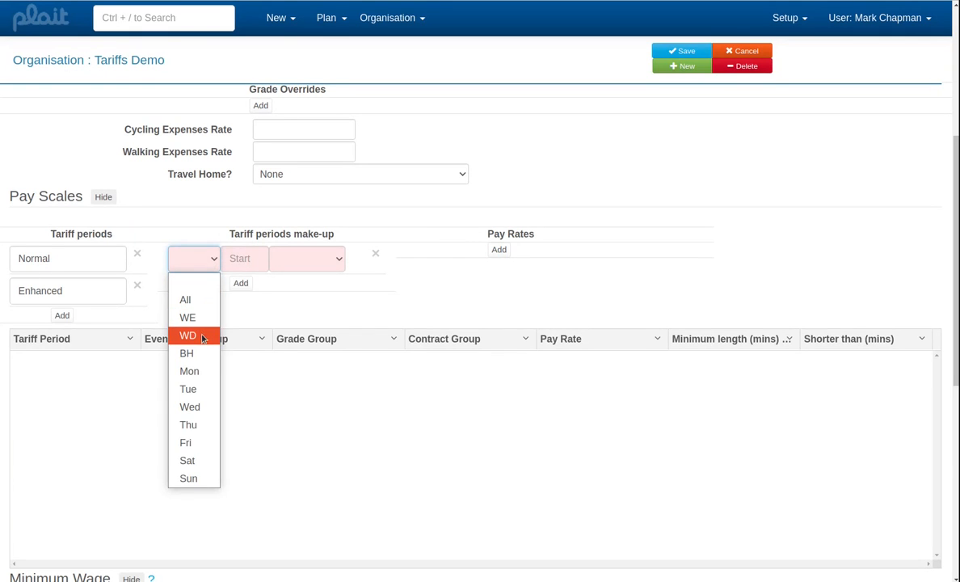
pyautogui.click(203, 338)
pyautogui.click(234, 258)
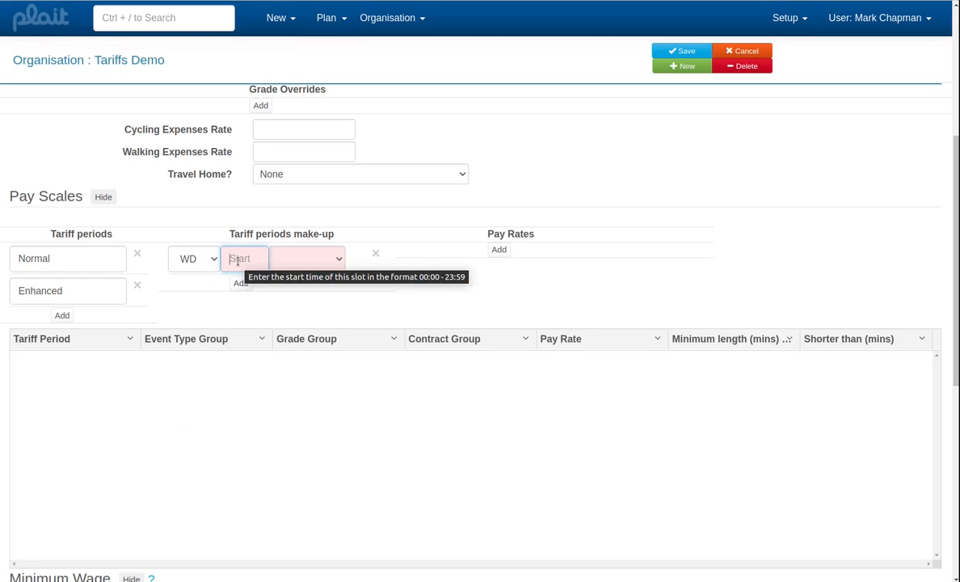
pyautogui.write('08')
pyautogui.write(':00')
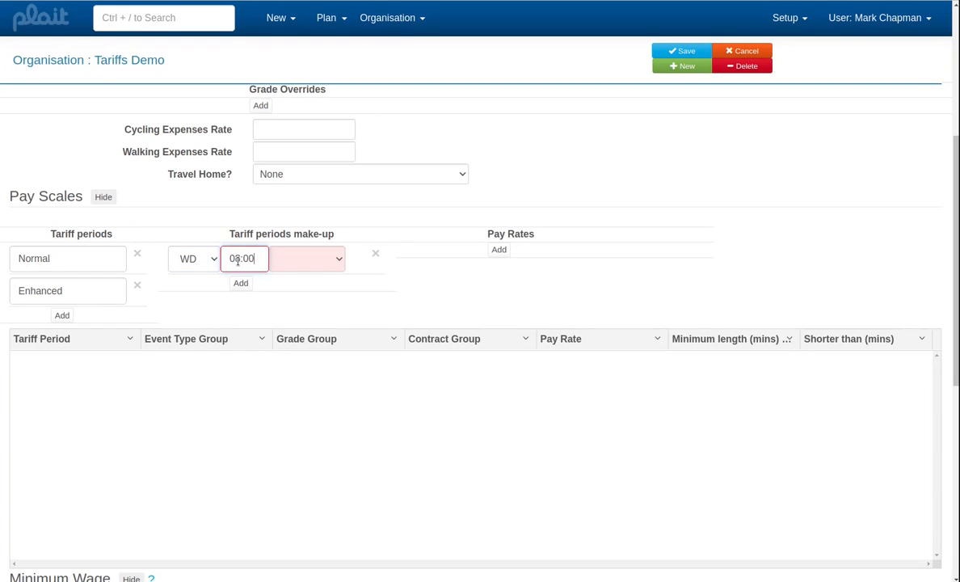
pyautogui.click(306, 260)
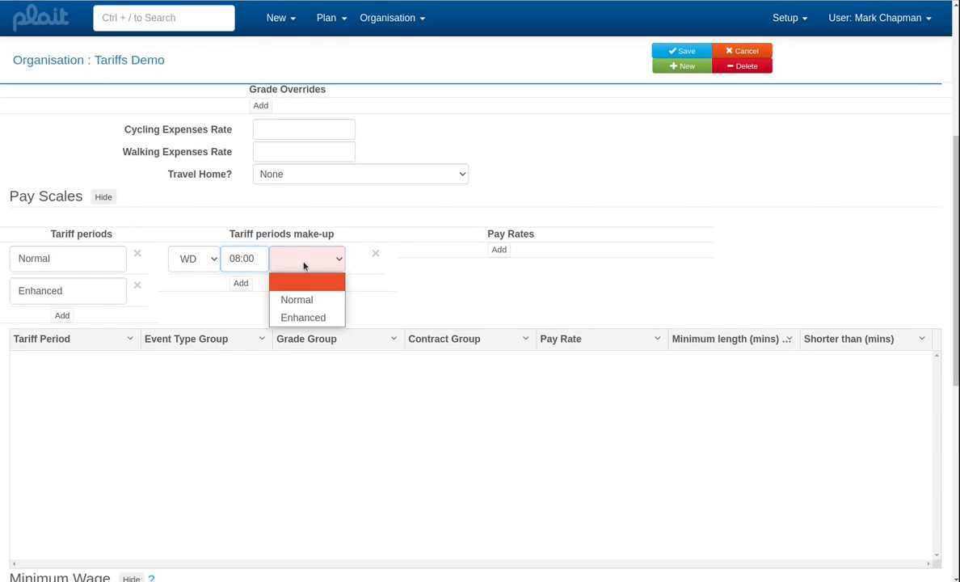
pyautogui.click(316, 300)
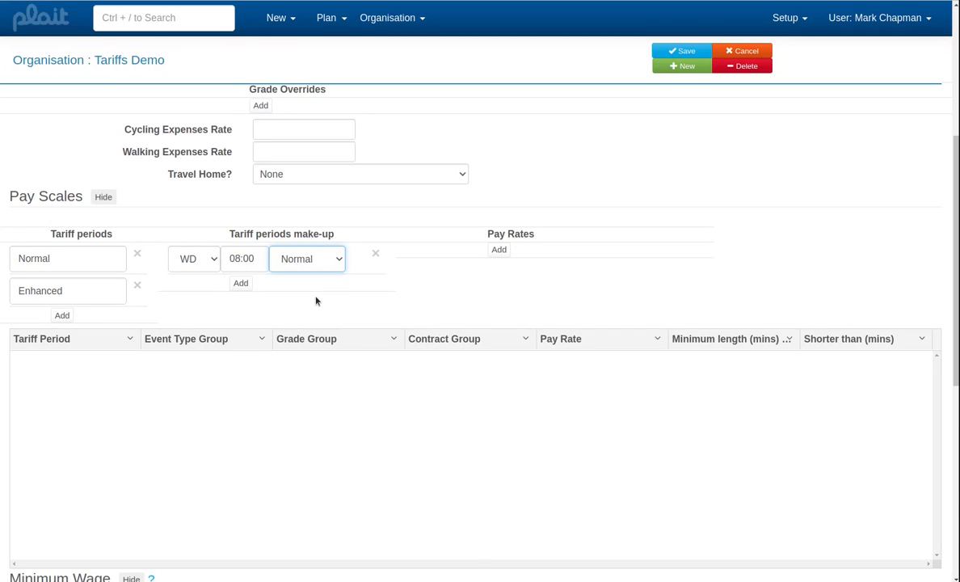
# - Add a second make-up entry for WD starting at 00:00 and assign it to the Enhanced period
pyautogui.click(241, 285)
pyautogui.click(214, 294)
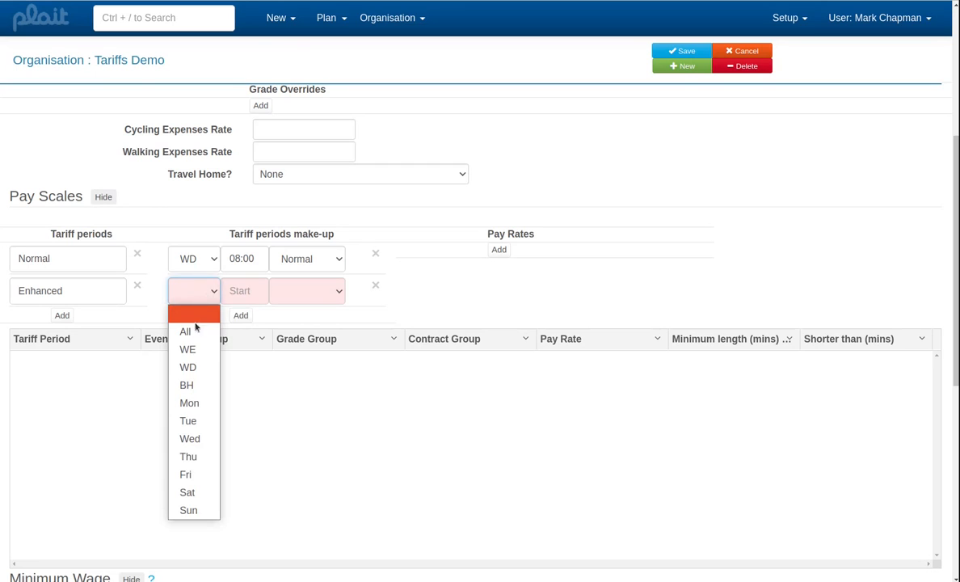
pyautogui.click(192, 374)
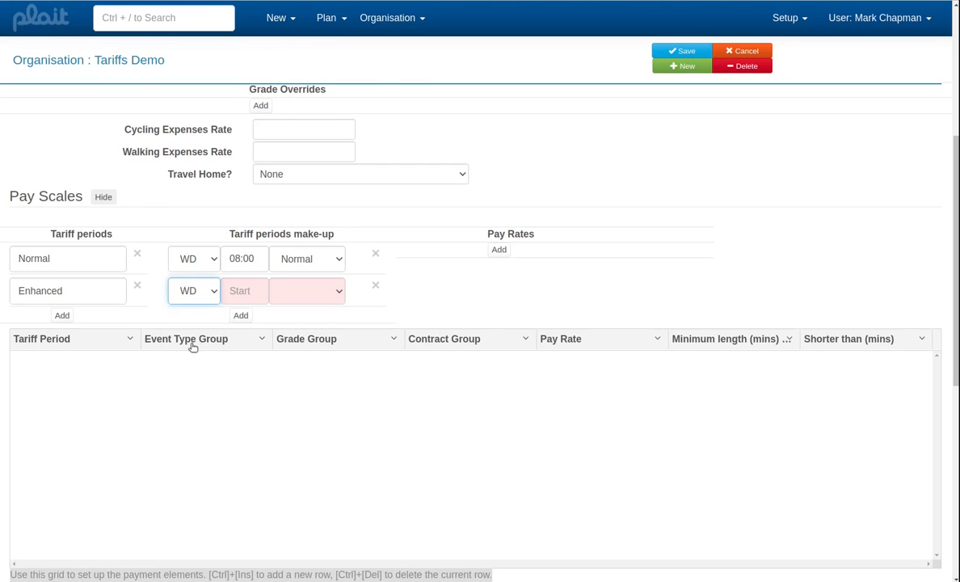
pyautogui.click(225, 289)
pyautogui.write('00:00')
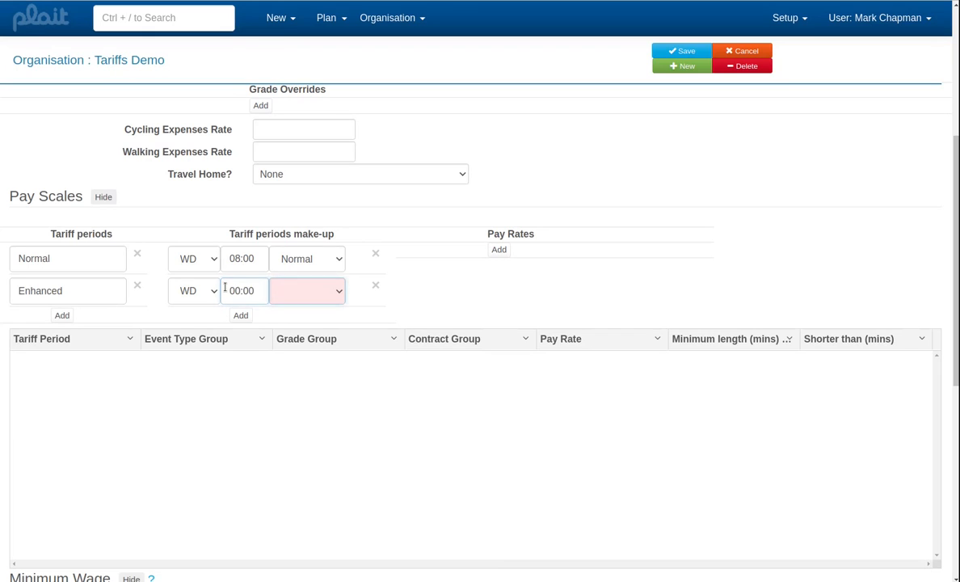
pyautogui.press('Tab')
pyautogui.click(307, 291)
pyautogui.click(284, 297)
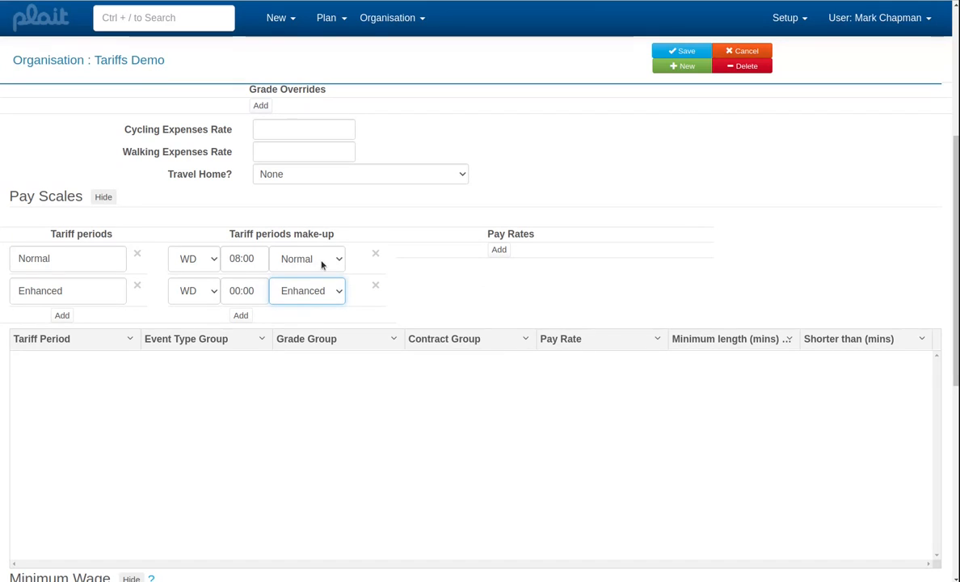
# - Add a third make-up entry for WD starting at 18:00 and assign it to the Enhanced period
pyautogui.click(240, 315)
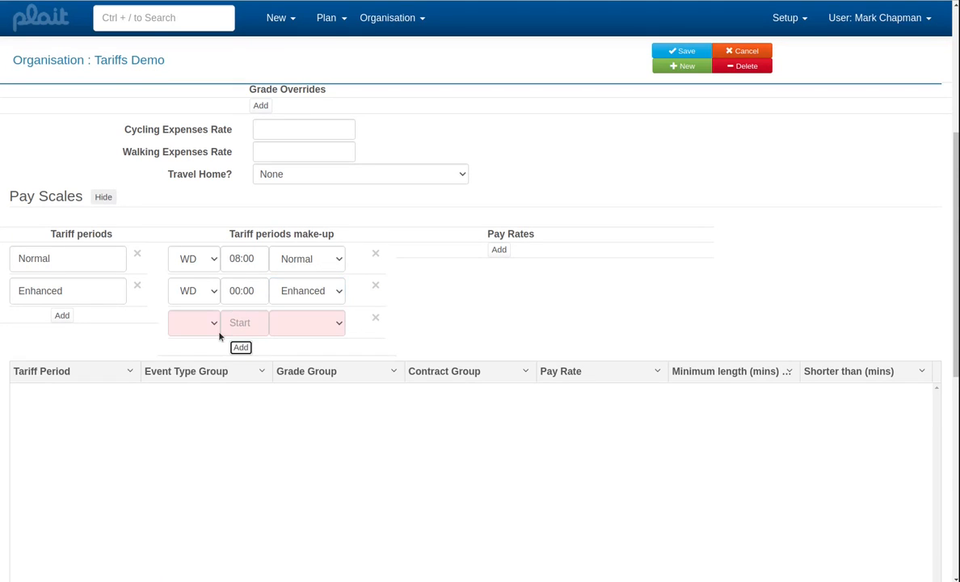
pyautogui.click(212, 323)
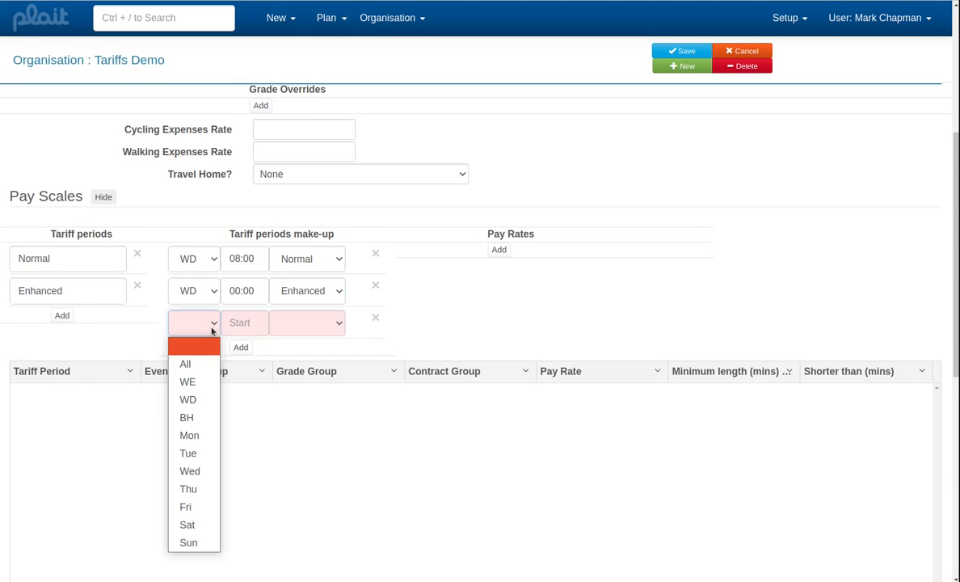
pyautogui.click(192, 399)
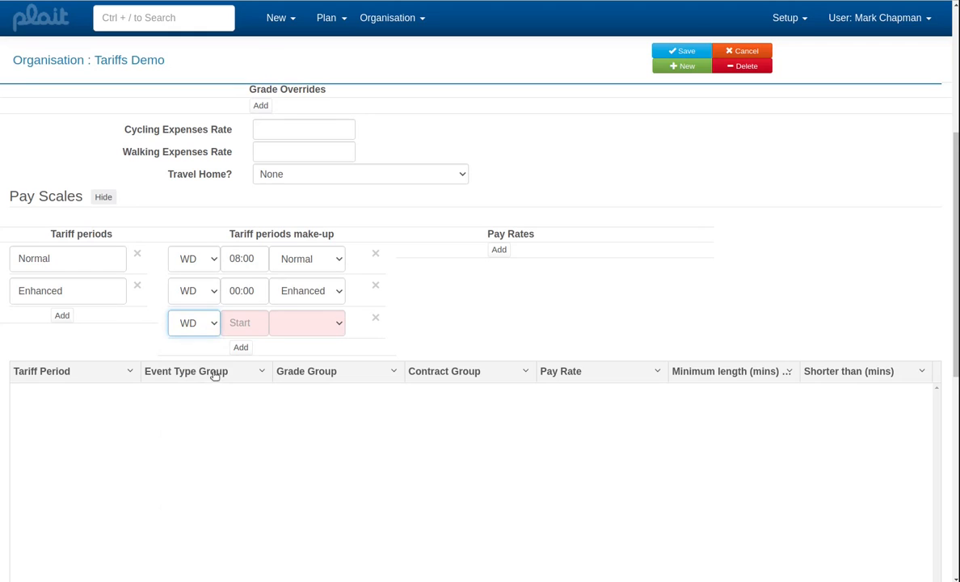
pyautogui.click(229, 323)
pyautogui.write('18:00')
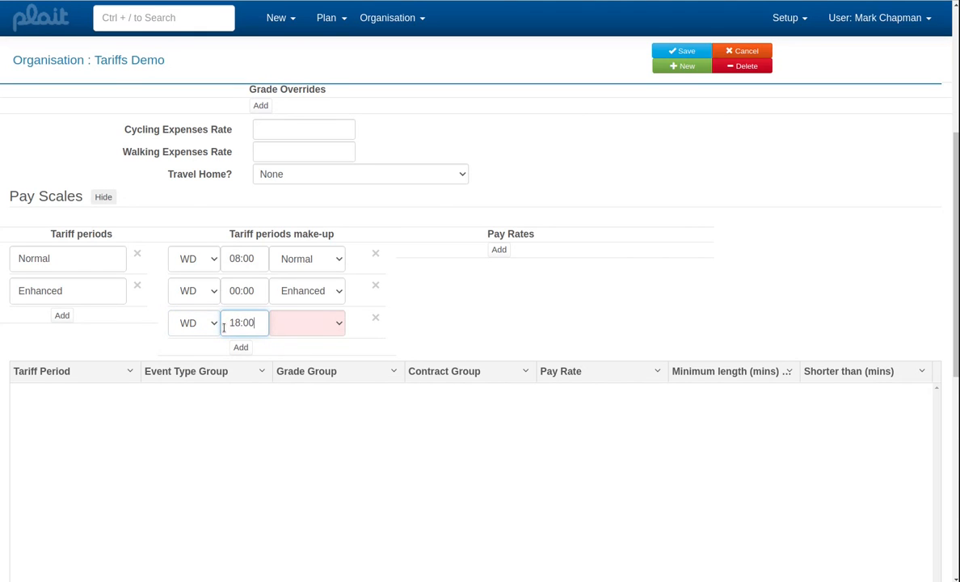
pyautogui.press('Tab')
pyautogui.press('e')
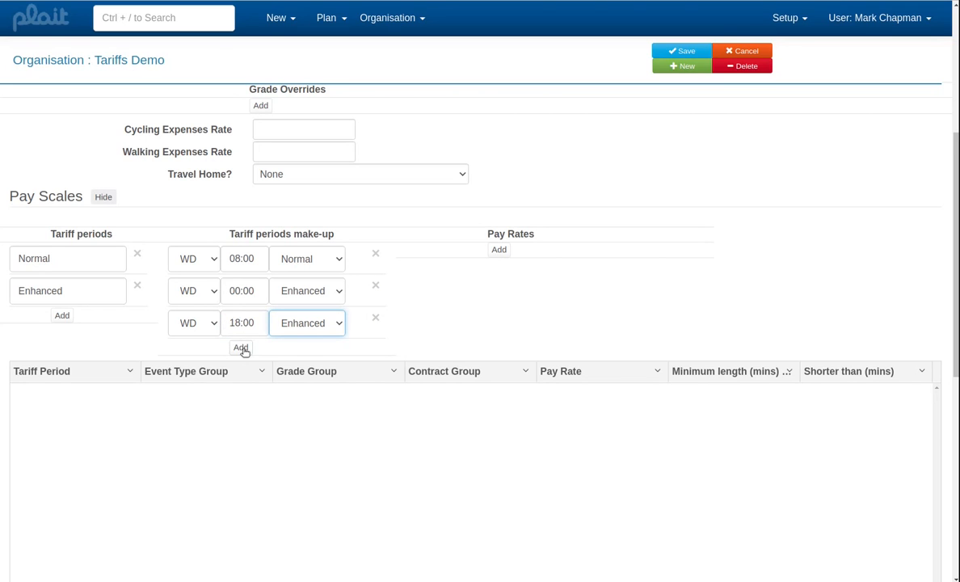
# - Add a tariff period make-up entry for WE starting at 00:00 and assign it to the Enhanced period
pyautogui.click(241, 348)
pyautogui.click(201, 357)
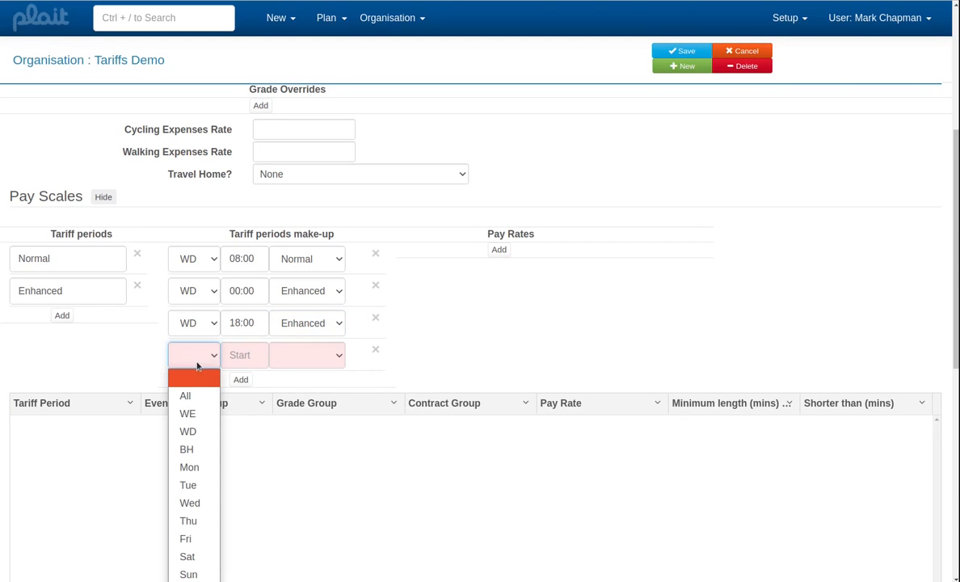
pyautogui.click(192, 417)
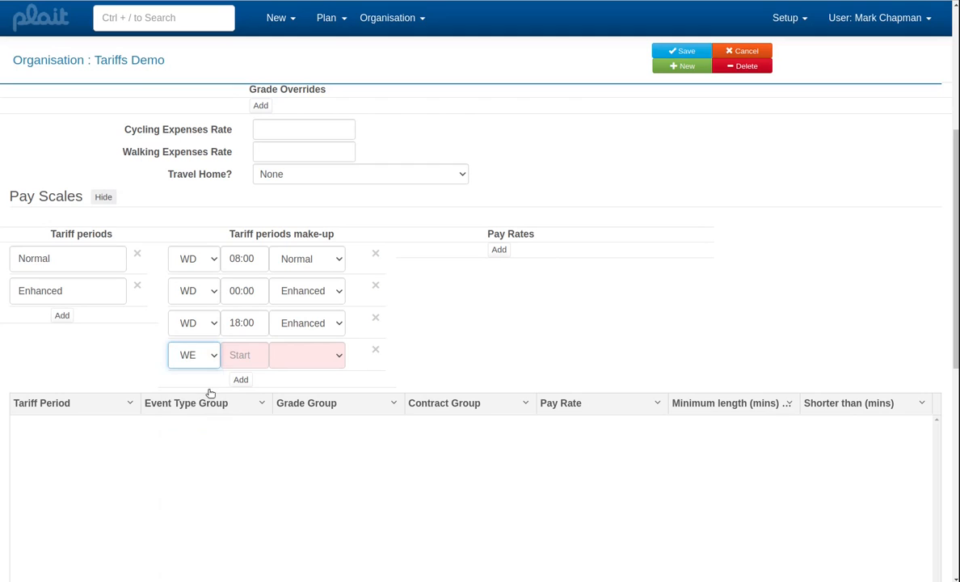
pyautogui.click(237, 354)
pyautogui.write('00:00')
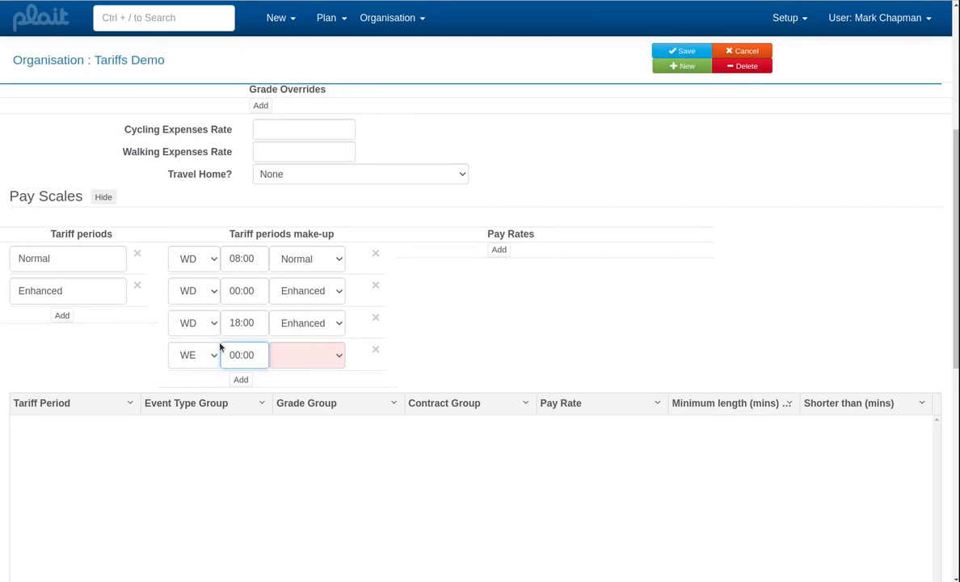
pyautogui.press('Tab')
pyautogui.press('e')
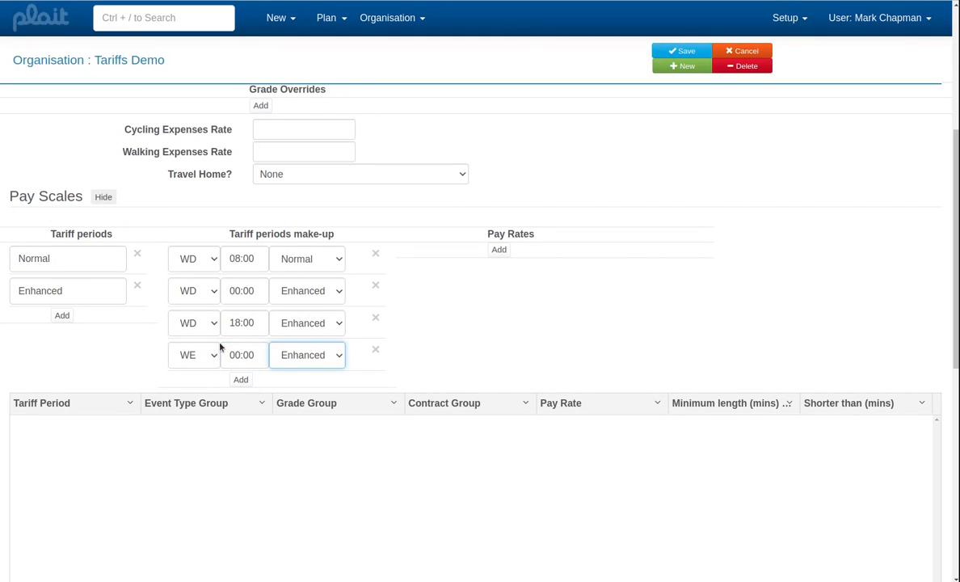
# - Add a tariff period make-up entry for BH starting at 00:00 and assign it to the Enhanced period
pyautogui.click(240, 379)
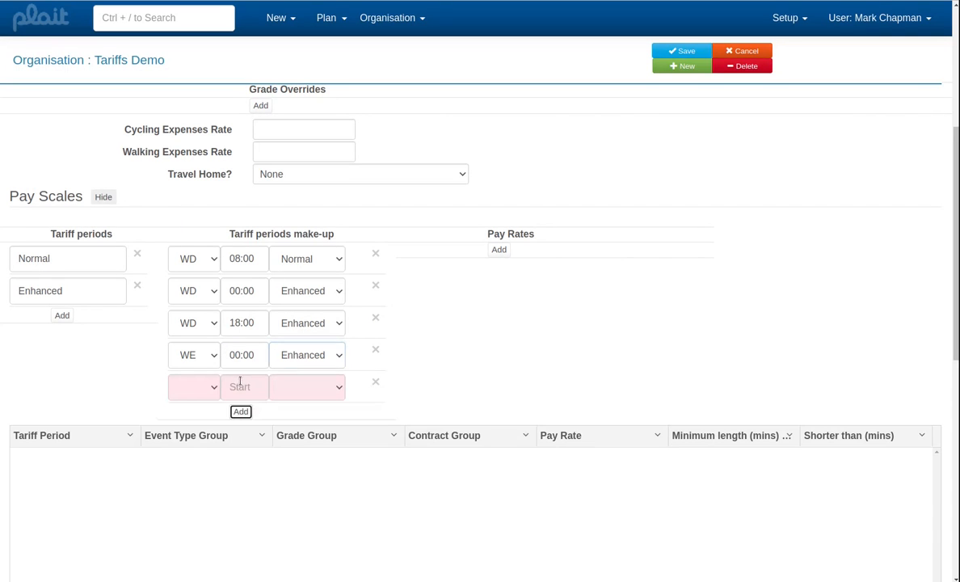
pyautogui.click(204, 391)
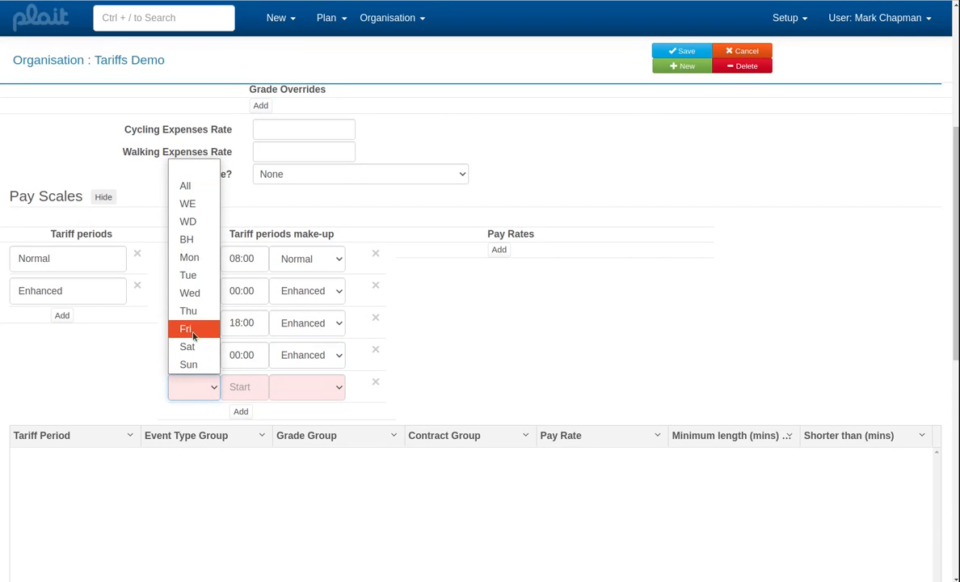
pyautogui.click(188, 244)
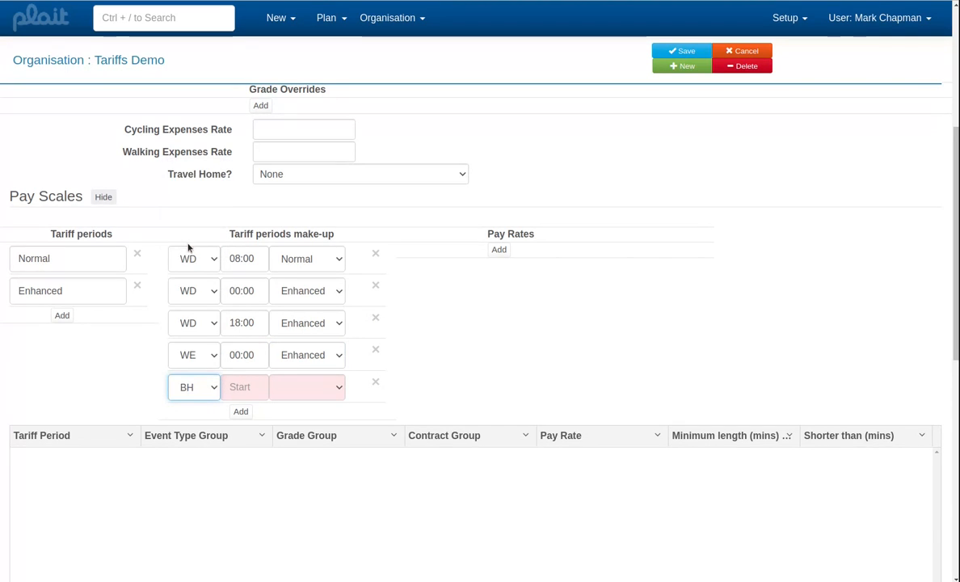
pyautogui.click(230, 387)
pyautogui.write('00:00')
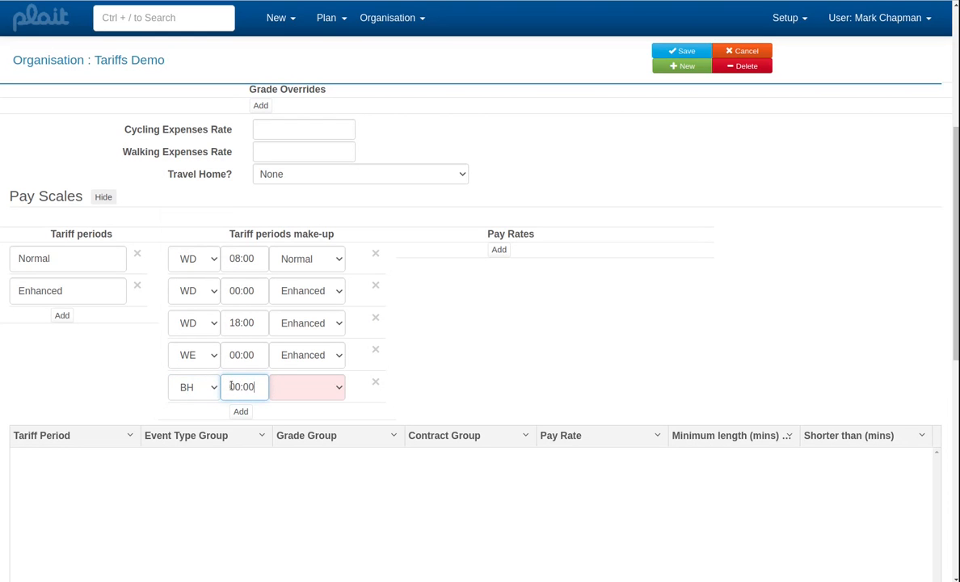
pyautogui.press('Tab')
pyautogui.press('e')
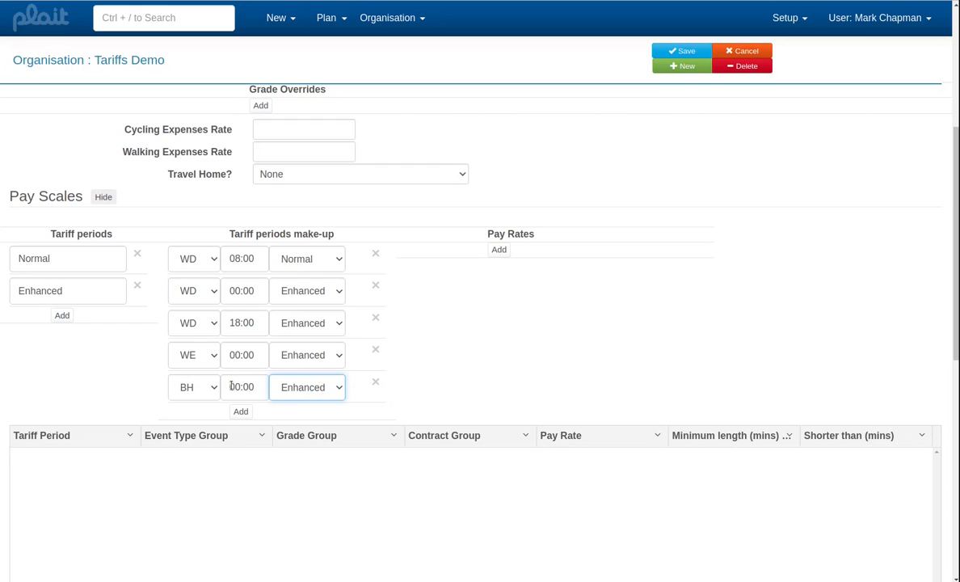
# - Add a pay rate named Normal with £8.00 per hour and £0.00 per unit
pyautogui.click(499, 250)
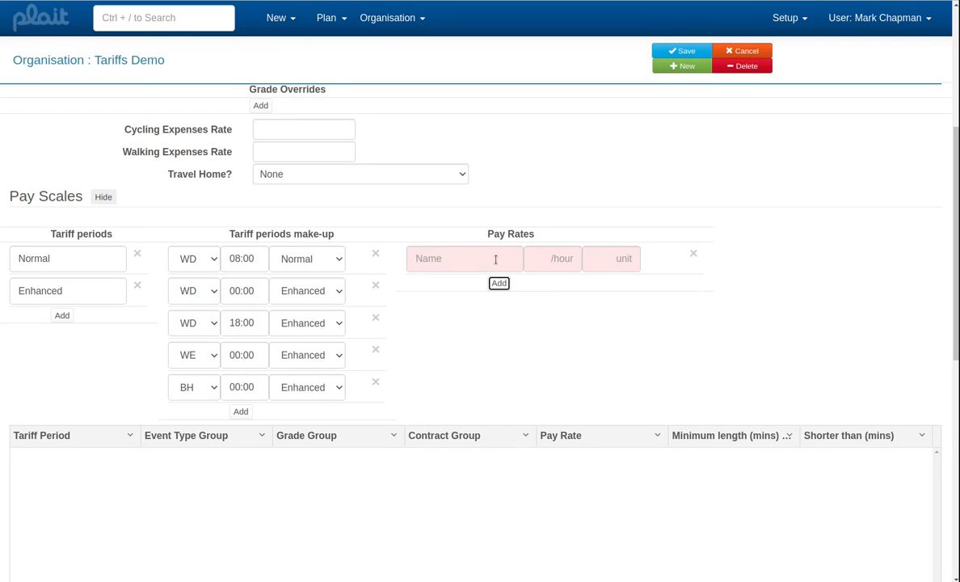
pyautogui.click(495, 260)
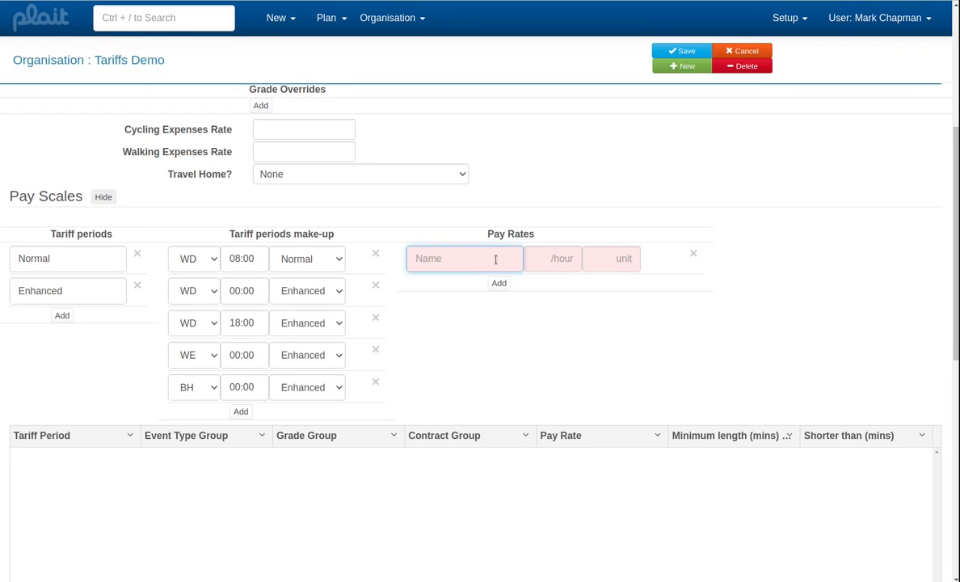
pyautogui.write('Normal')
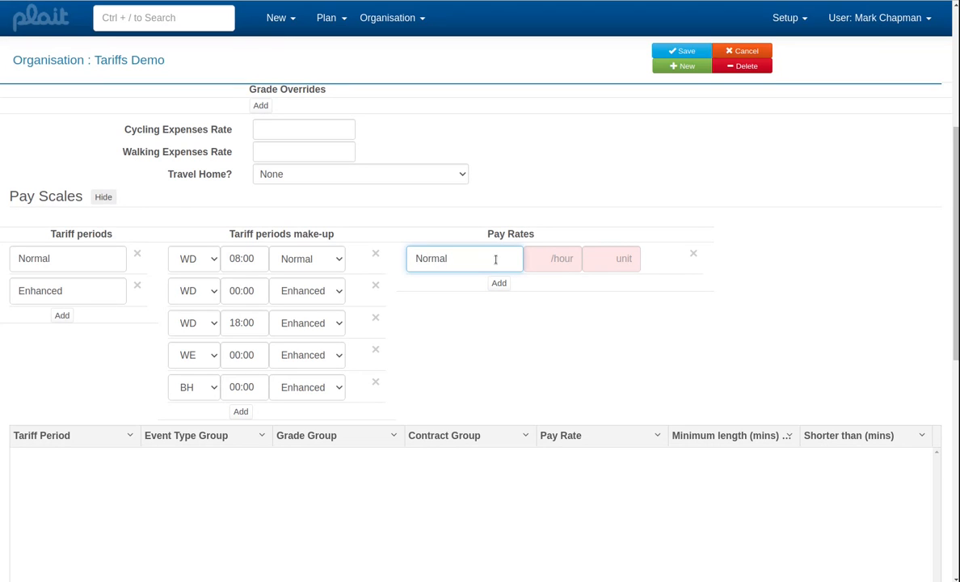
pyautogui.click(546, 258)
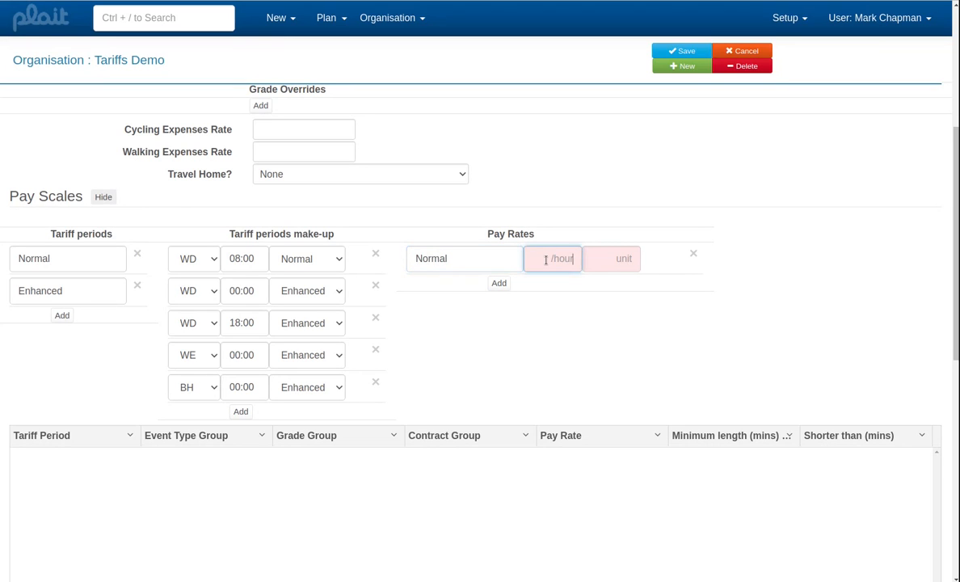
pyautogui.write('8')
pyautogui.press('Tab')
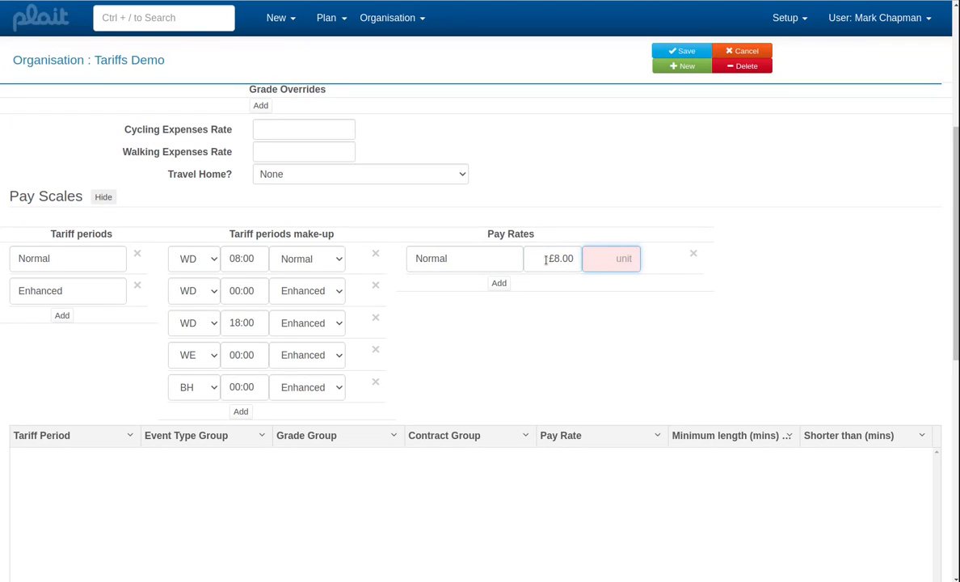
pyautogui.write('0')
pyautogui.press('Tab')
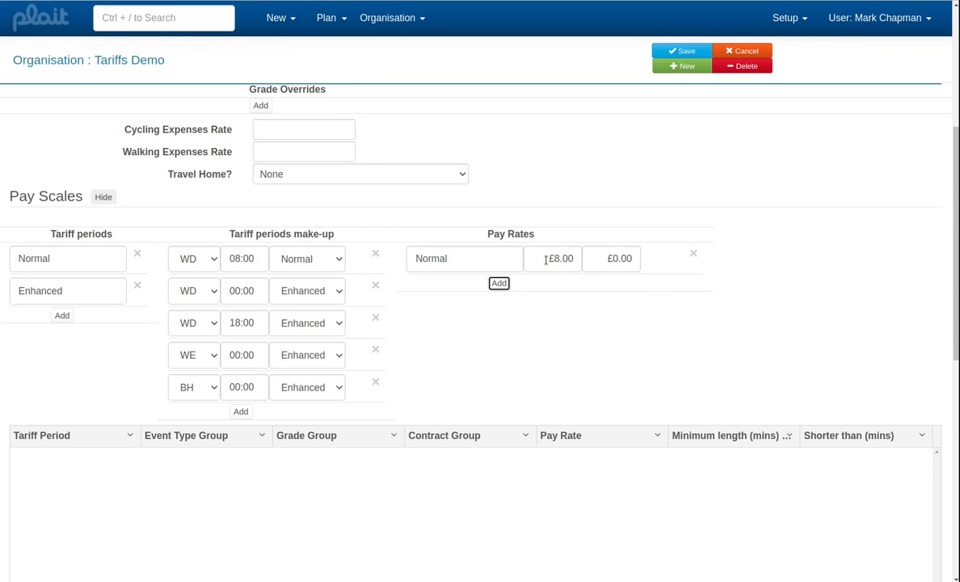
# - Add a second pay rate named Enhanced with £11.00 per hour and £0.00 per unit, and save the organisation
pyautogui.click(499, 282)
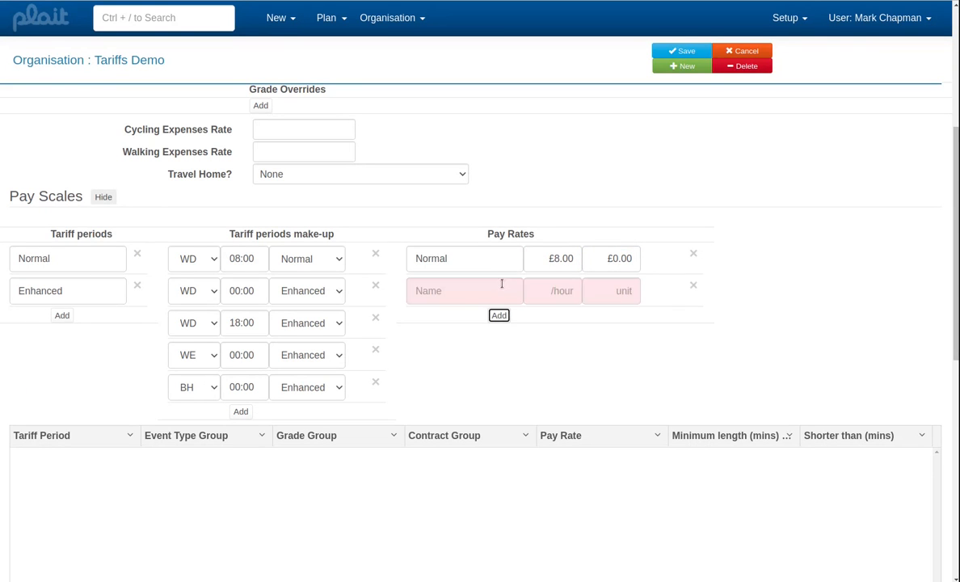
pyautogui.click(488, 290)
pyautogui.write('En')
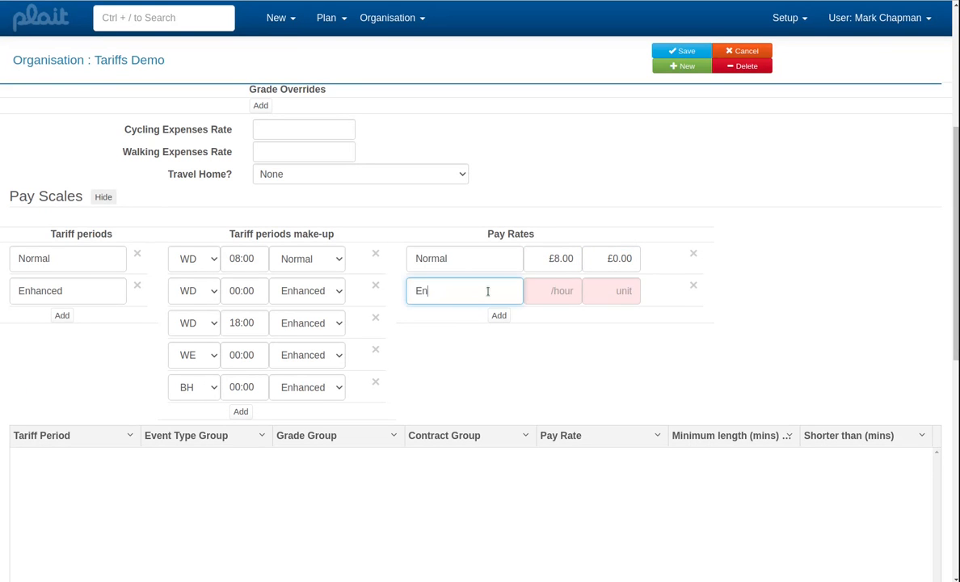
pyautogui.write('hanced')
pyautogui.press('Tab')
pyautogui.write('11')
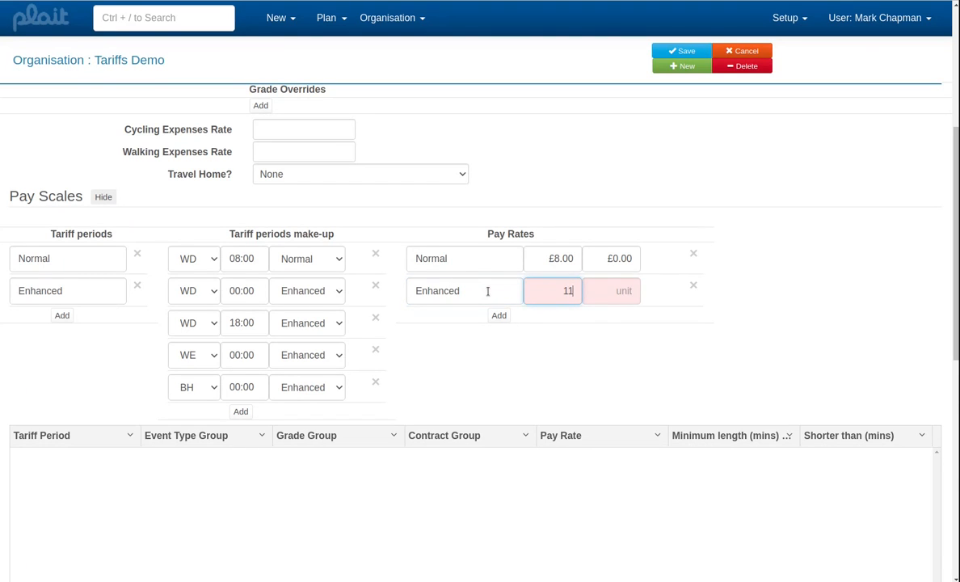
pyautogui.press('Tab')
pyautogui.write('0')
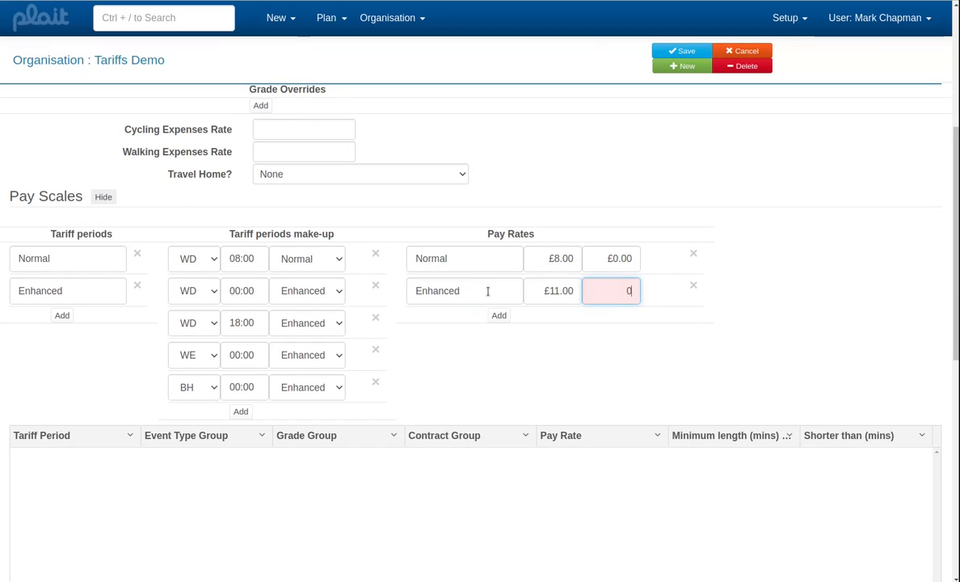
pyautogui.press('Tab')
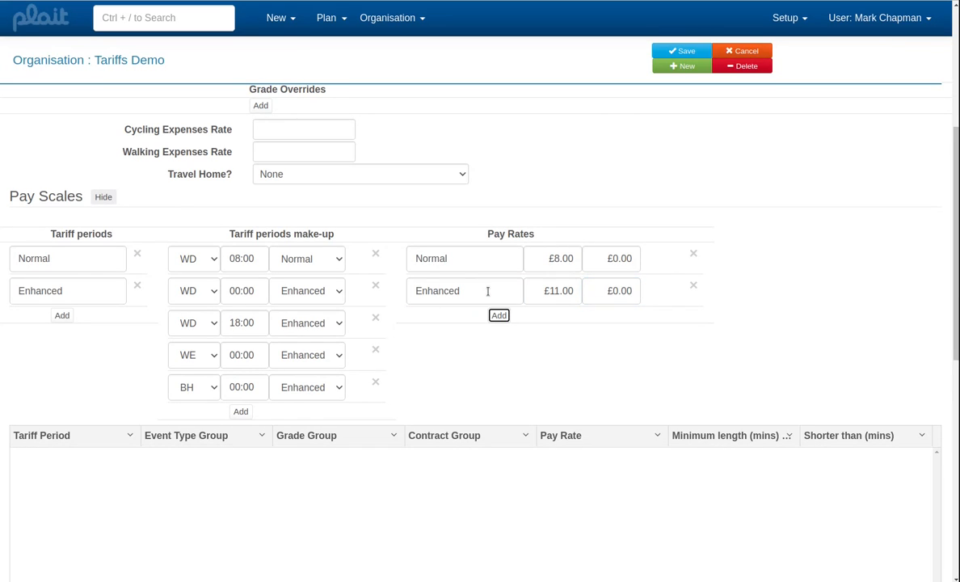
pyautogui.click(669, 50)
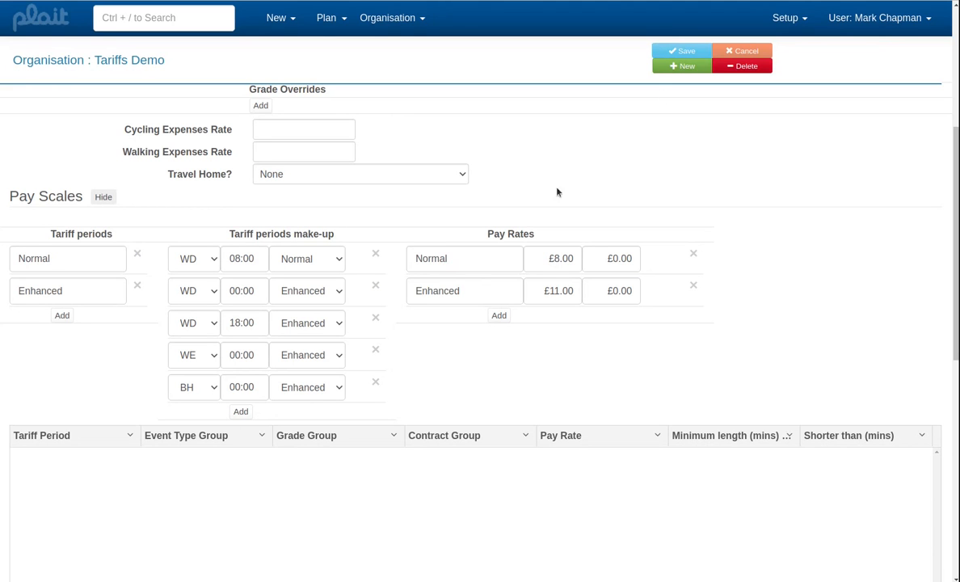
# - Review the grade, contract and event type groups in the tariff framework, and return to the tariff structure
pyautogui.scroll(4, 572, 220)
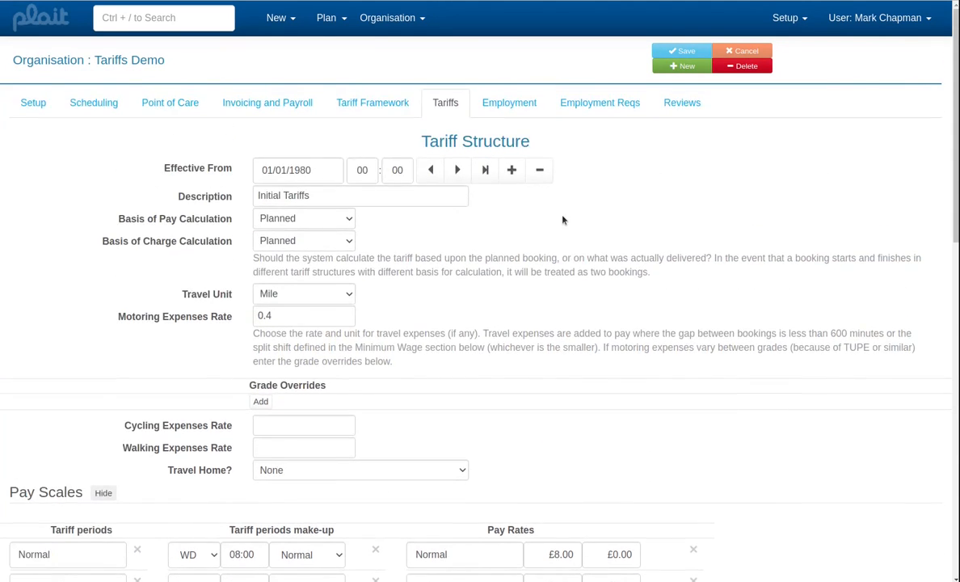
pyautogui.click(386, 105)
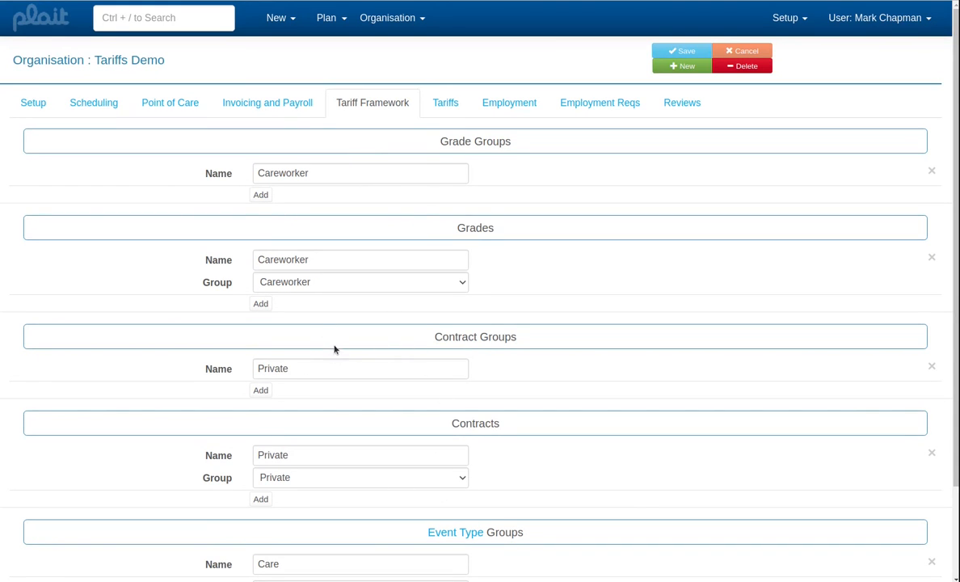
pyautogui.scroll(-3, 353, 373)
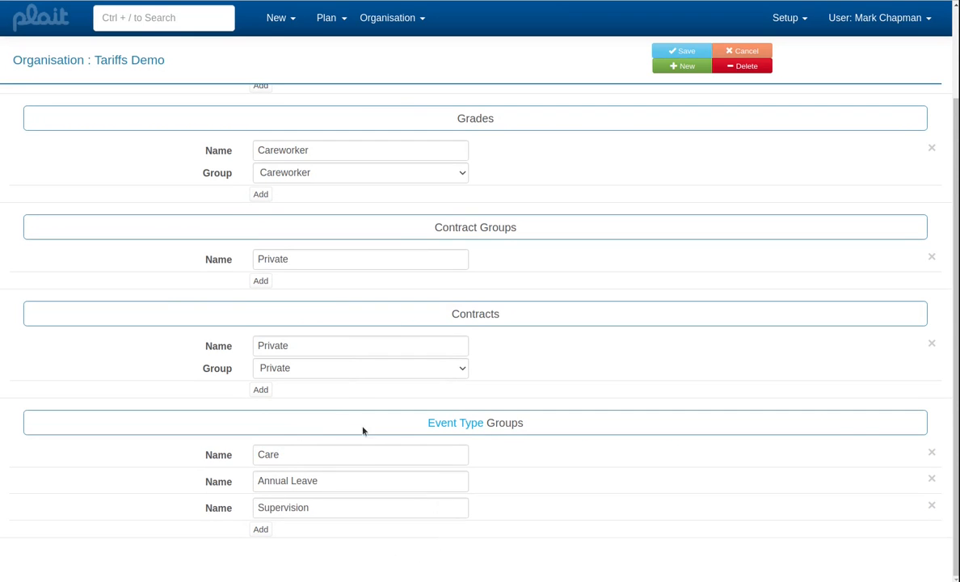
pyautogui.scroll(3, 445, 292)
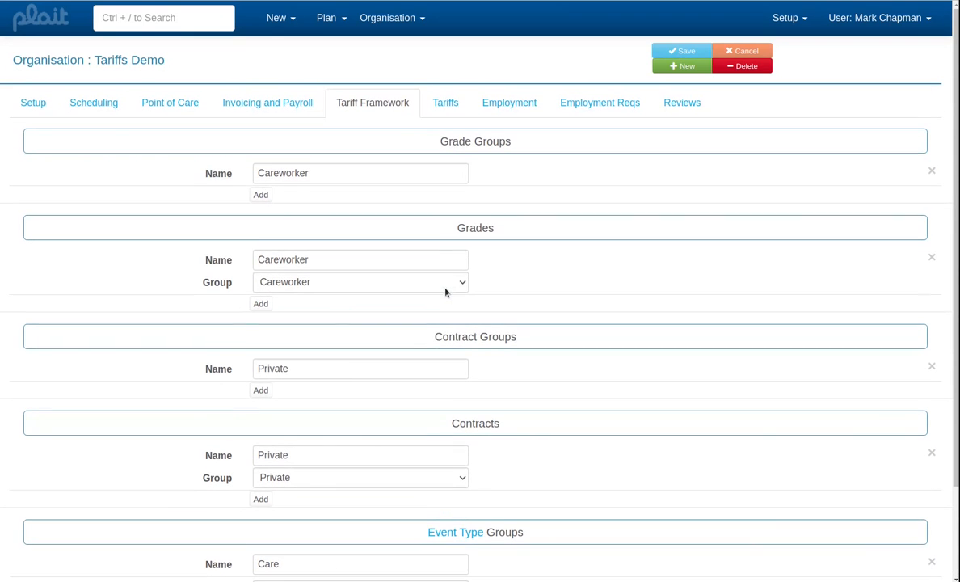
pyautogui.click(447, 102)
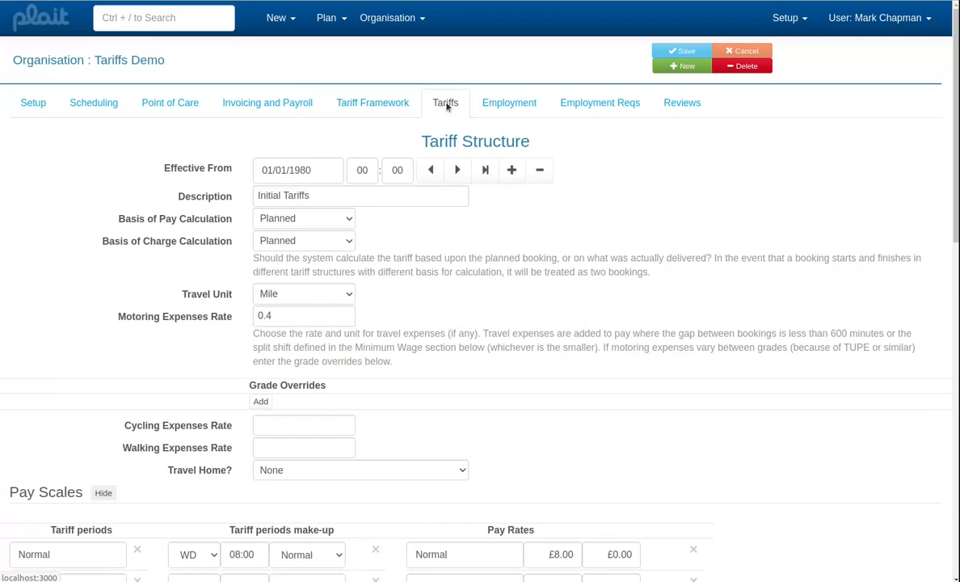
pyautogui.scroll(-5, 423, 359)
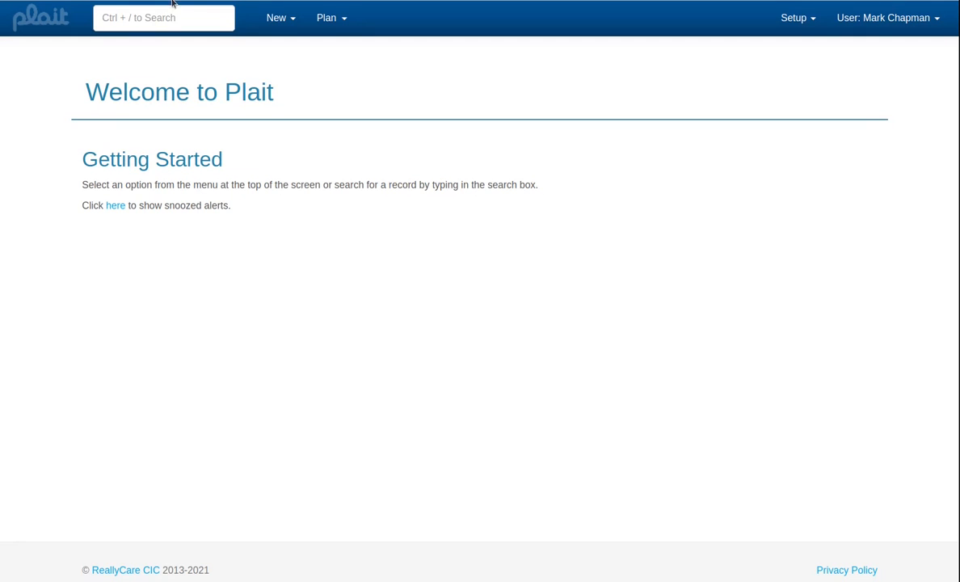
# - Search the records for "cli" and open the matching customer's record
pyautogui.click(183, 20)
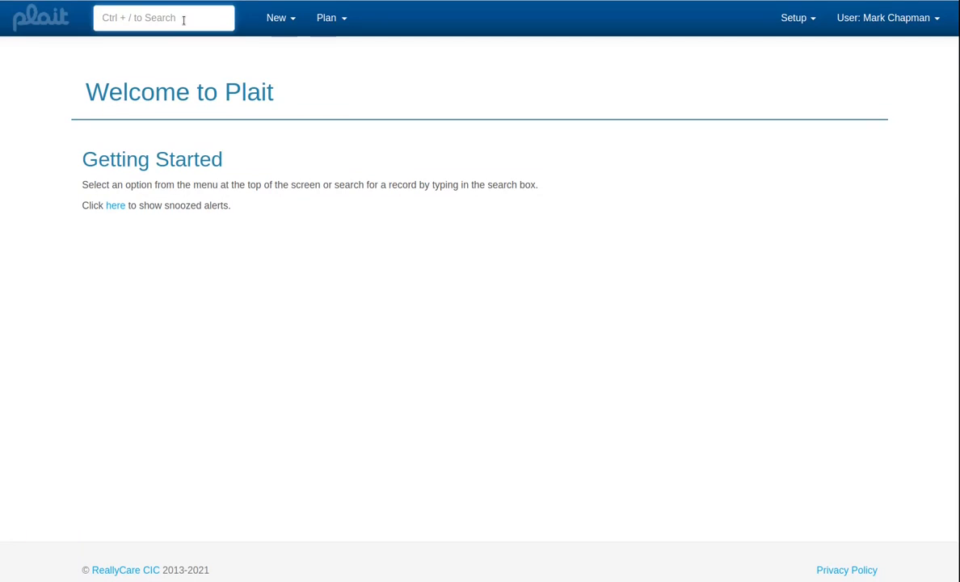
pyautogui.write('cli')
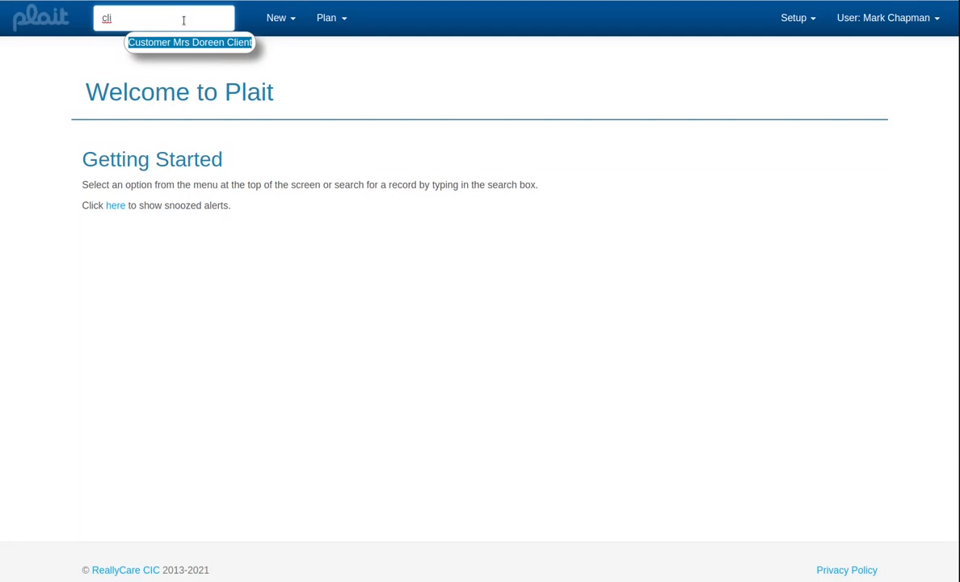
pyautogui.press('Return')
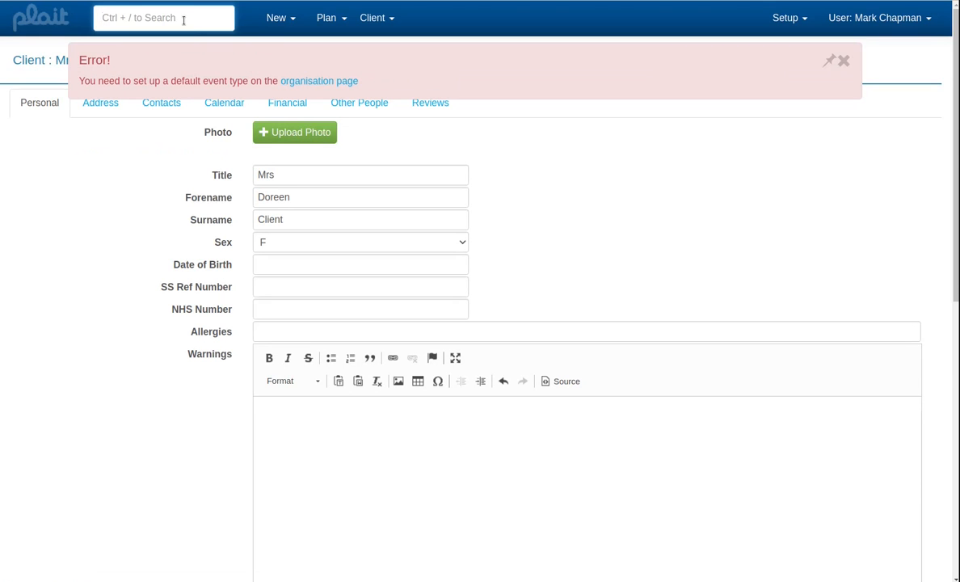
# - Open the organisation's scheduling settings and set the default client calendar event type to Care, Tariffs Demo
pyautogui.click(297, 83)
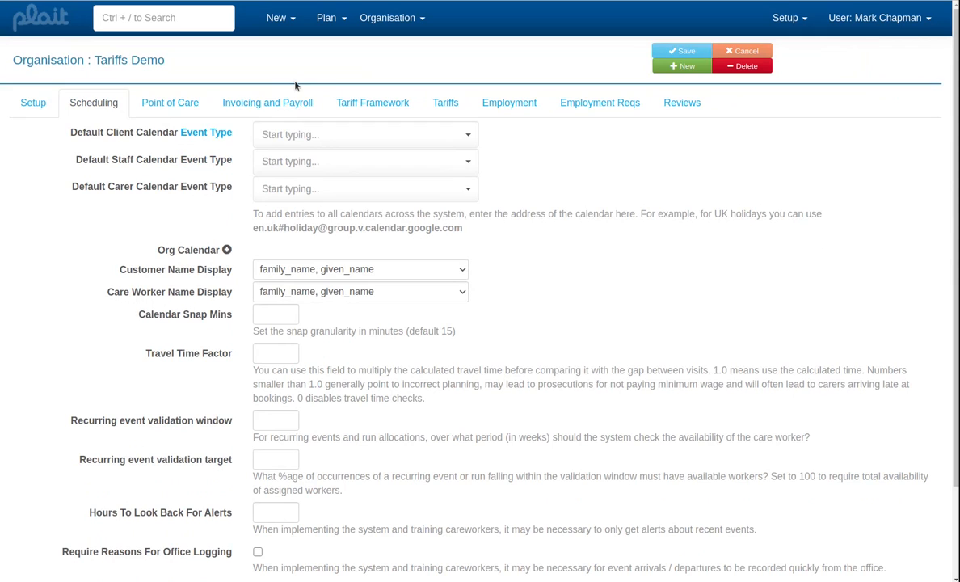
pyautogui.click(361, 140)
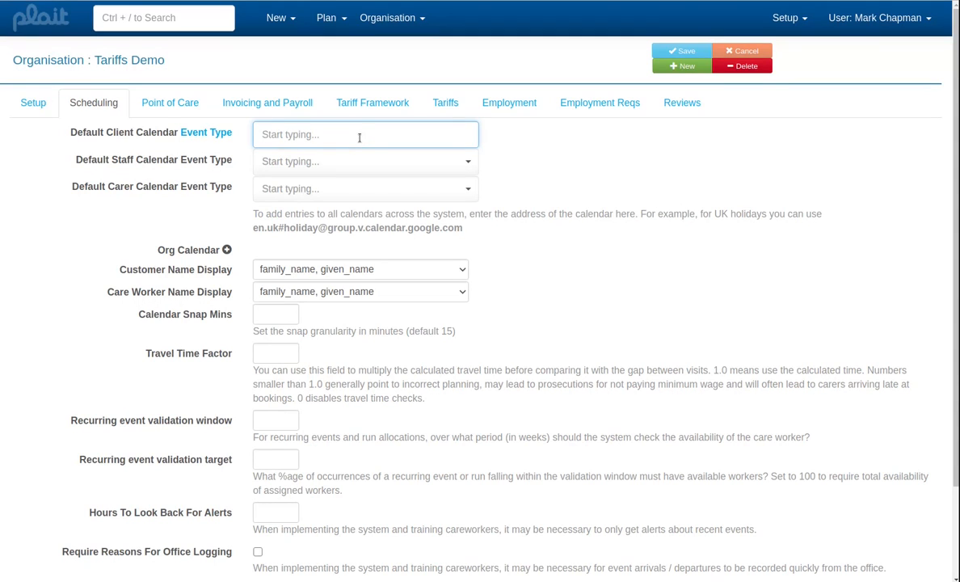
pyautogui.write('care')
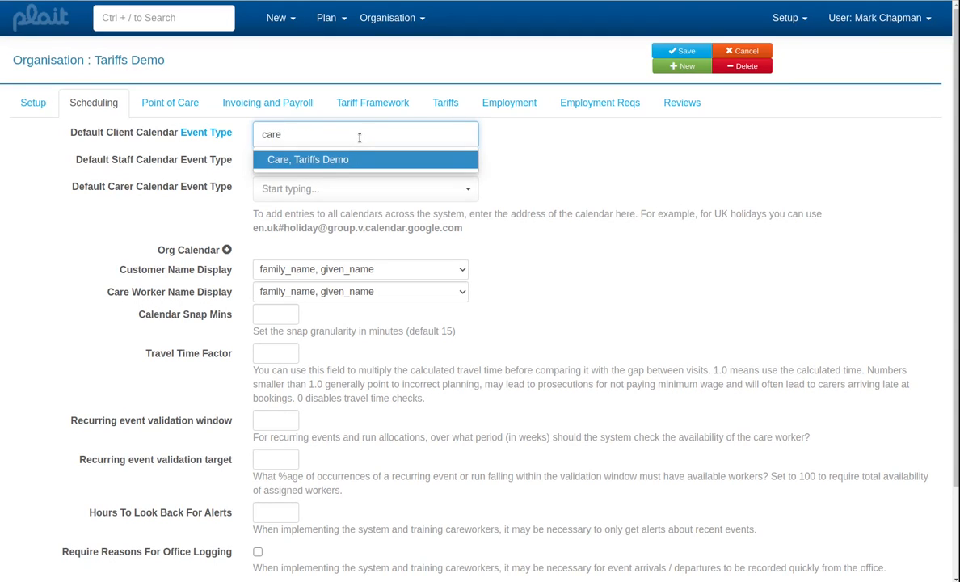
pyautogui.press('Return')
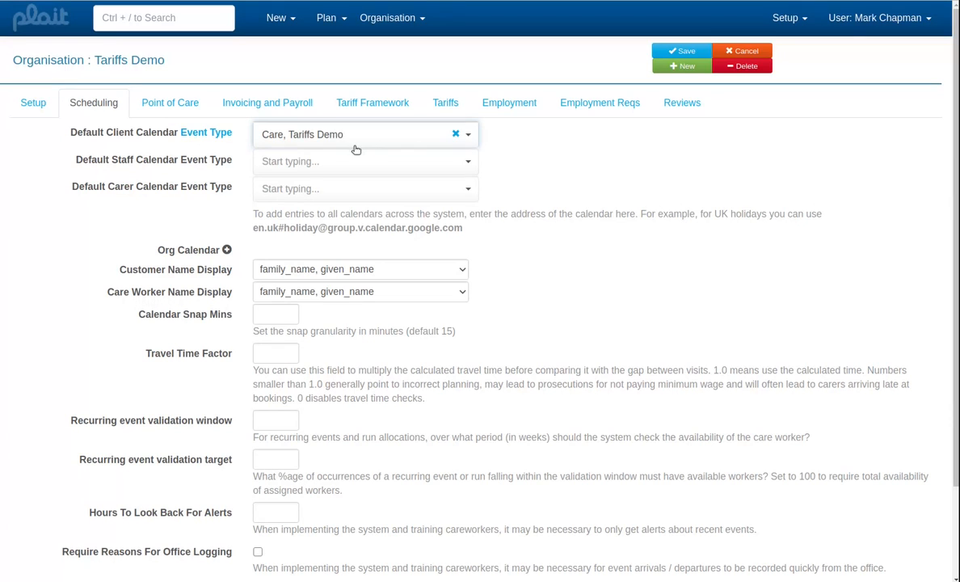
# - Set the default carer calendar event type to Annual Leave and the staff one to Supervision, and save the organisation
pyautogui.click(339, 187)
pyautogui.write('ann')
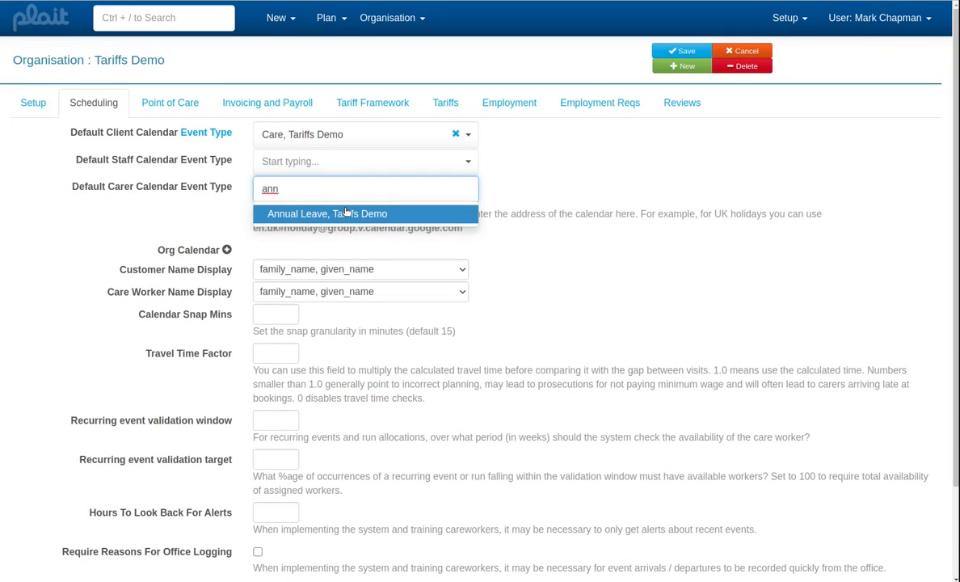
pyautogui.click(321, 212)
pyautogui.click(336, 163)
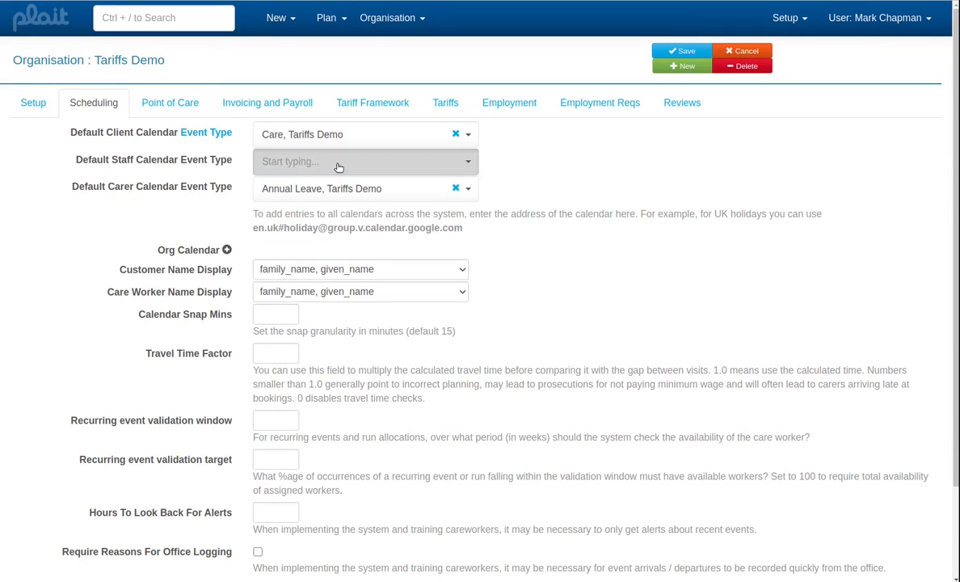
pyautogui.write('su')
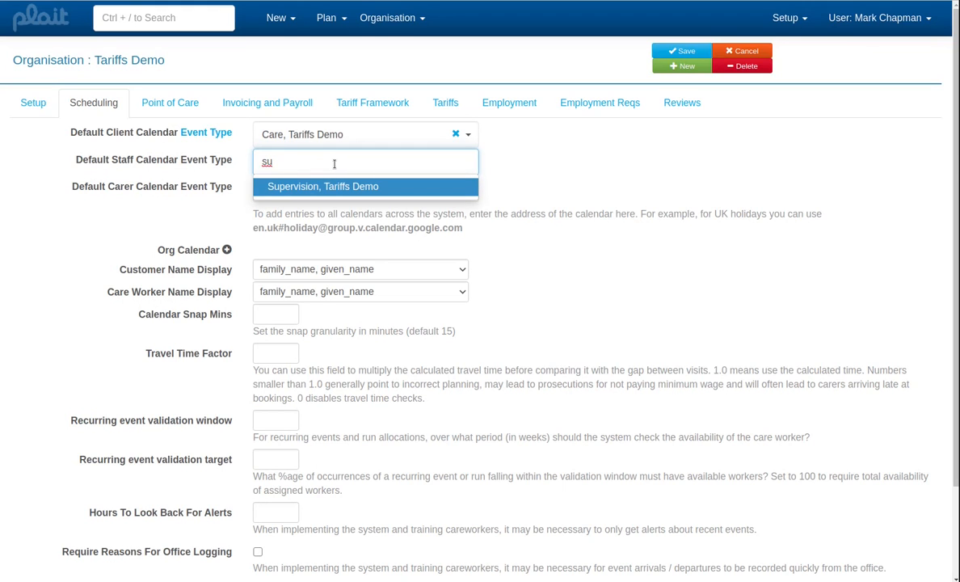
pyautogui.click(329, 186)
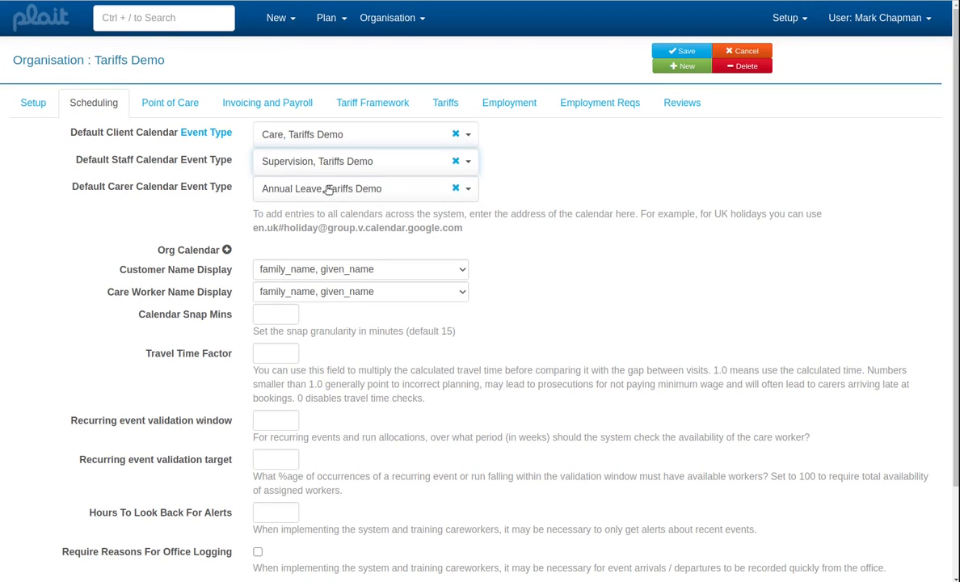
pyautogui.click(692, 52)
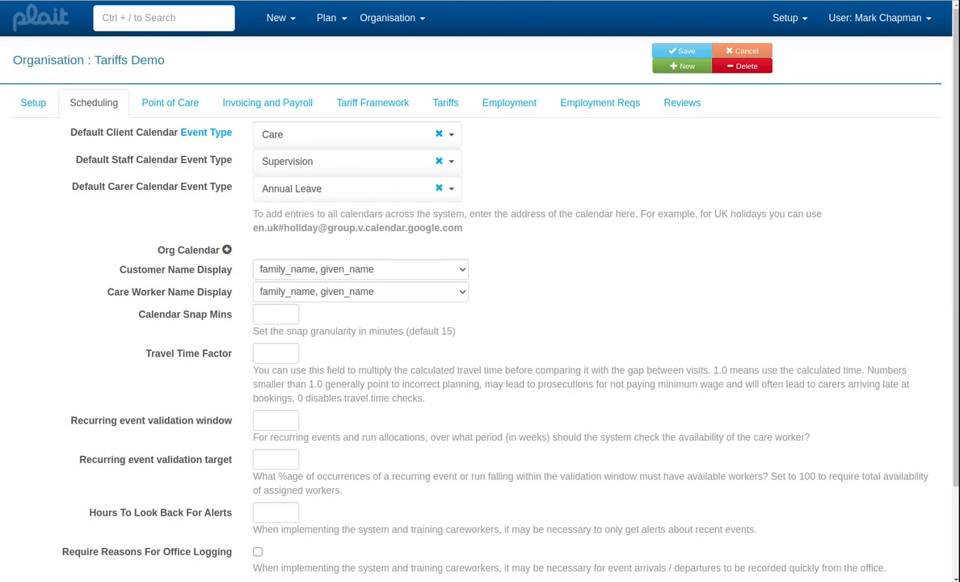
# - Search the records for "clie" and reopen the matching customer's record
pyautogui.click(178, 14)
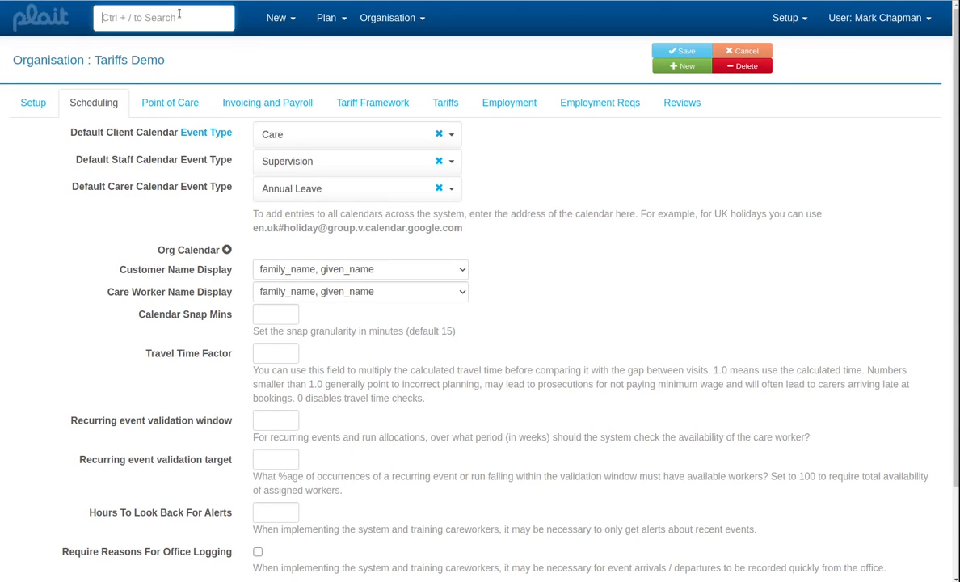
pyautogui.write('clie')
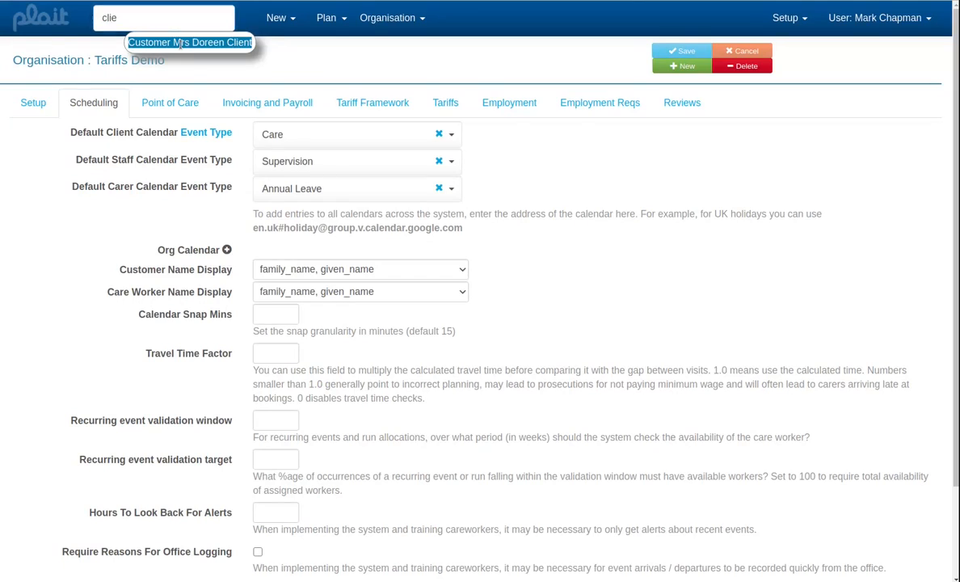
pyautogui.click(180, 44)
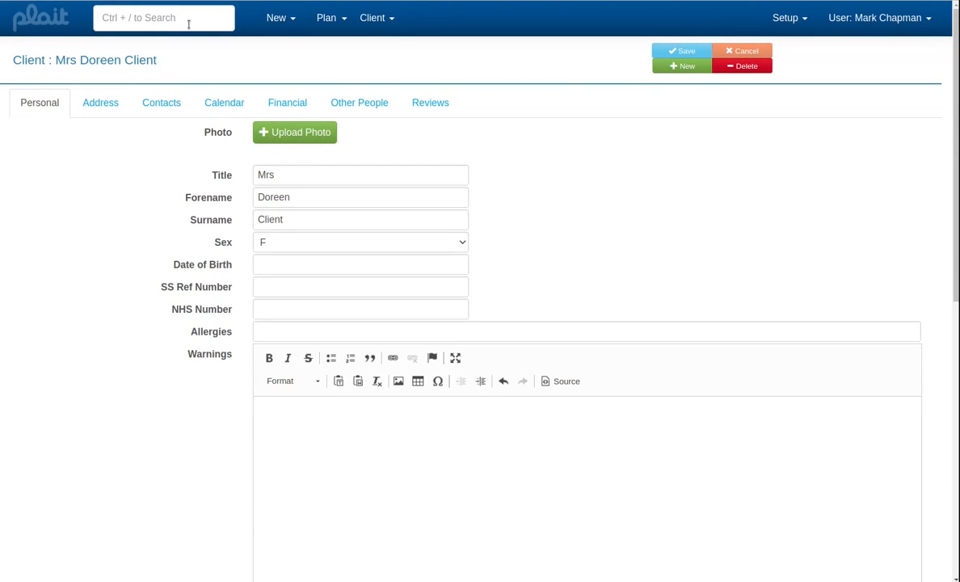
# - Search the records for "tariff" and open the Tariffs Demo organisation's tariff structure
pyautogui.click(190, 24)
pyautogui.write('tariff')
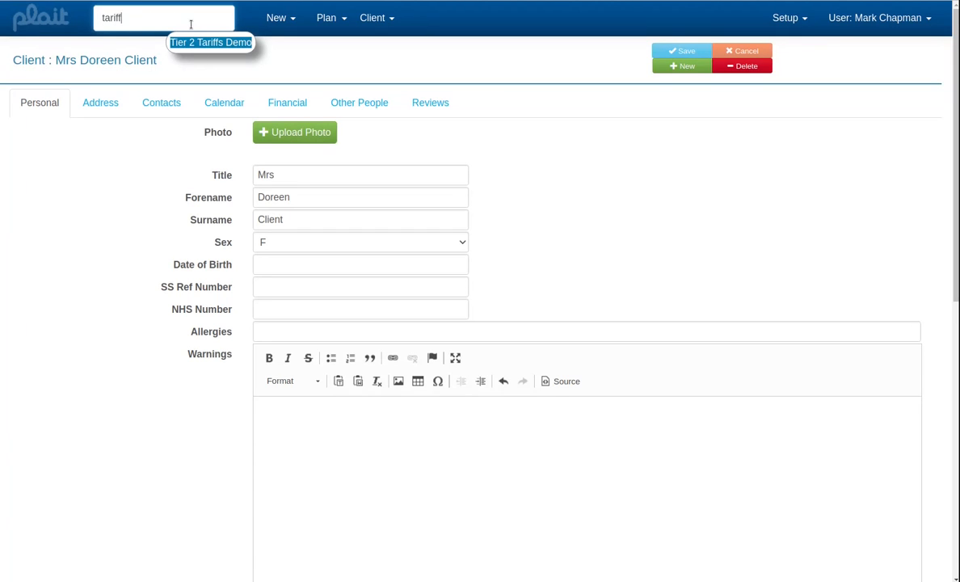
pyautogui.click(211, 42)
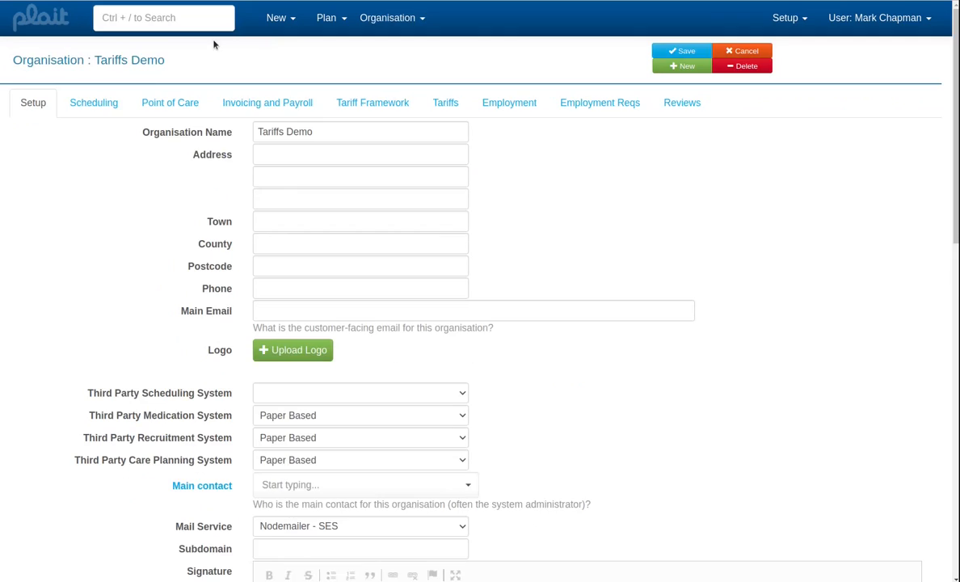
pyautogui.click(444, 107)
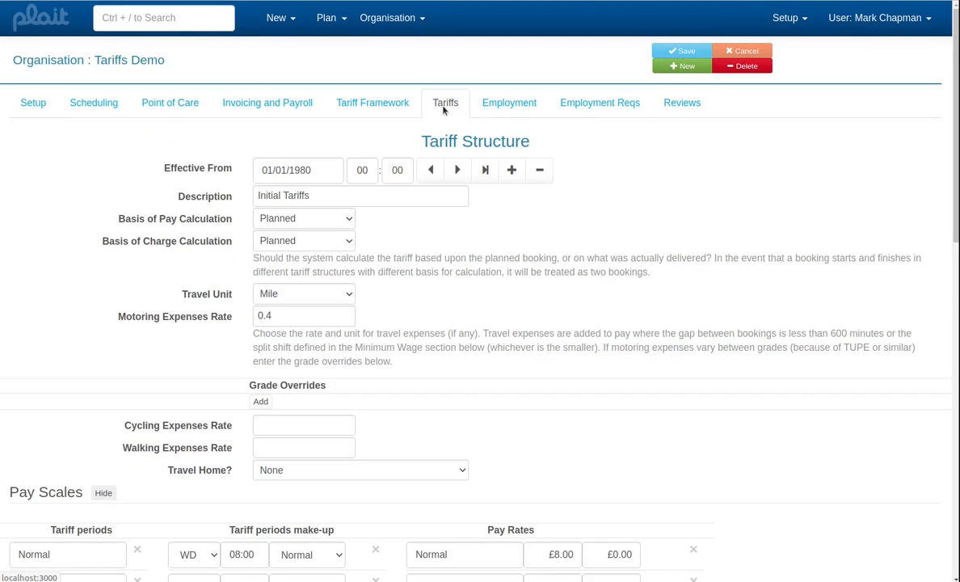
# - Add a row to the payment elements grid under Pay Scales and set its tariff period to Normal
pyautogui.scroll(-3, 445, 197)
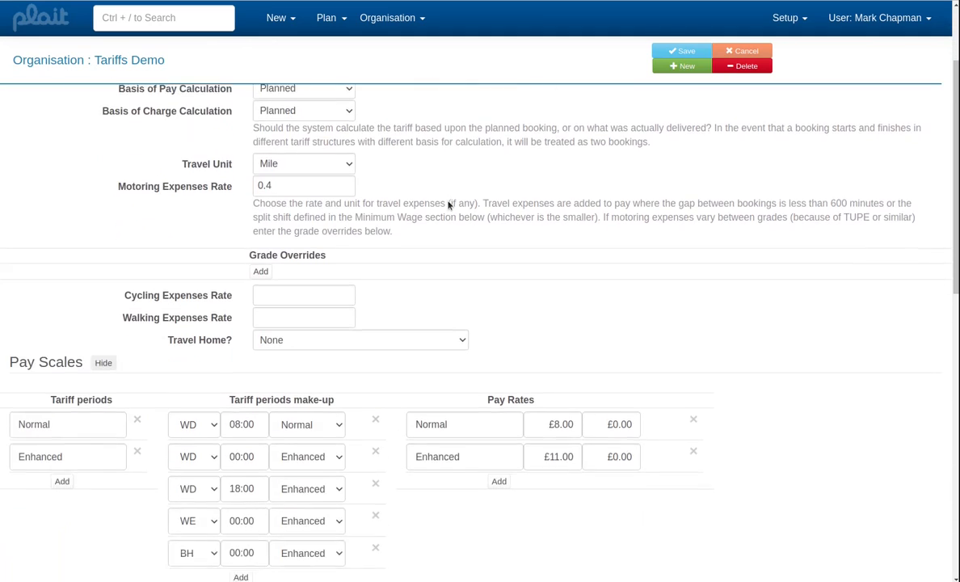
pyautogui.scroll(-2, 446, 204)
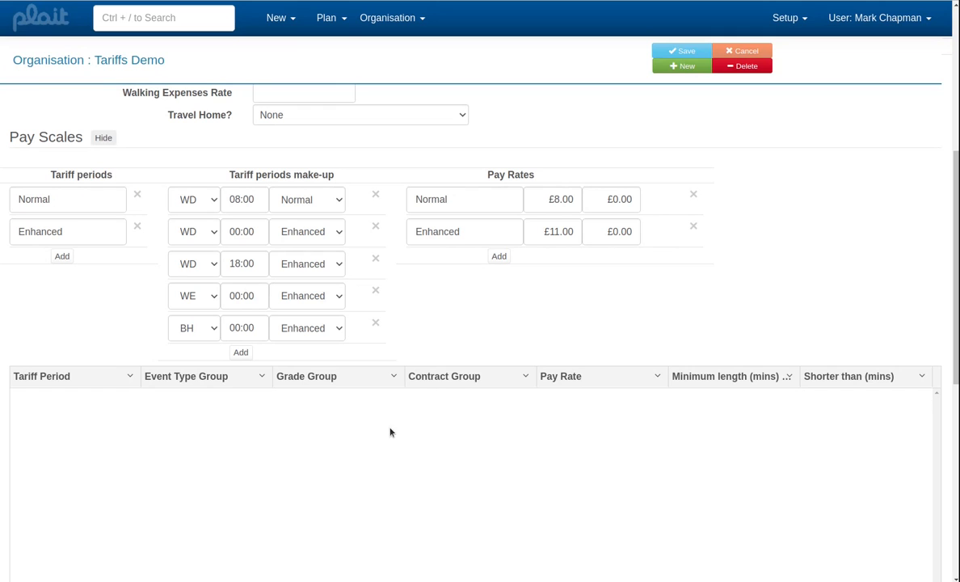
pyautogui.scroll(-3, 390, 432)
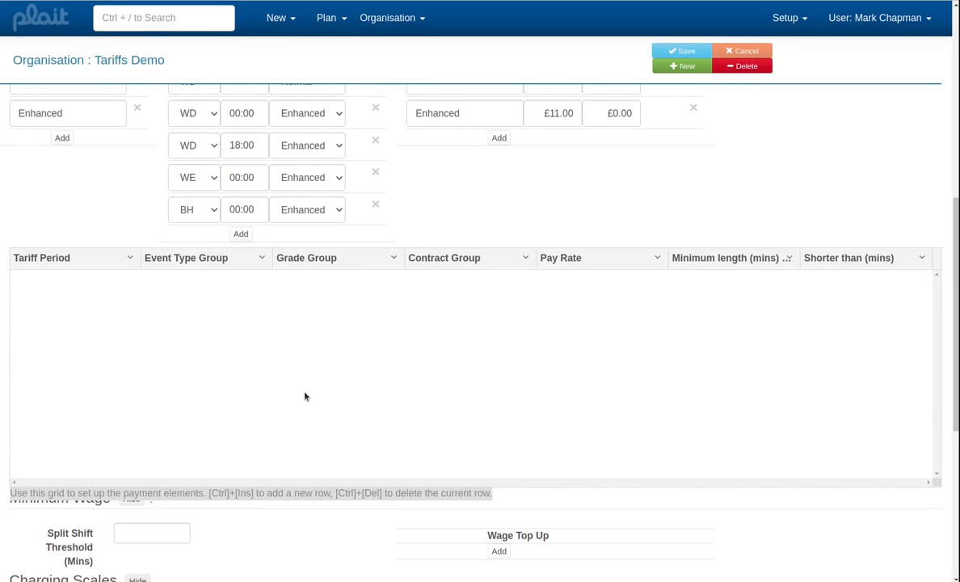
pyautogui.press('ctrl+Insert')
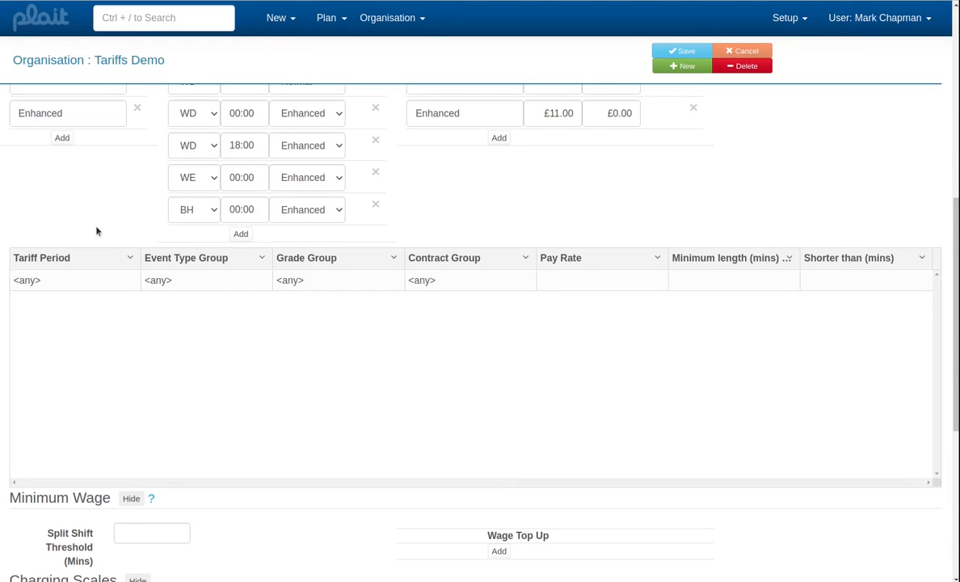
pyautogui.click(91, 280)
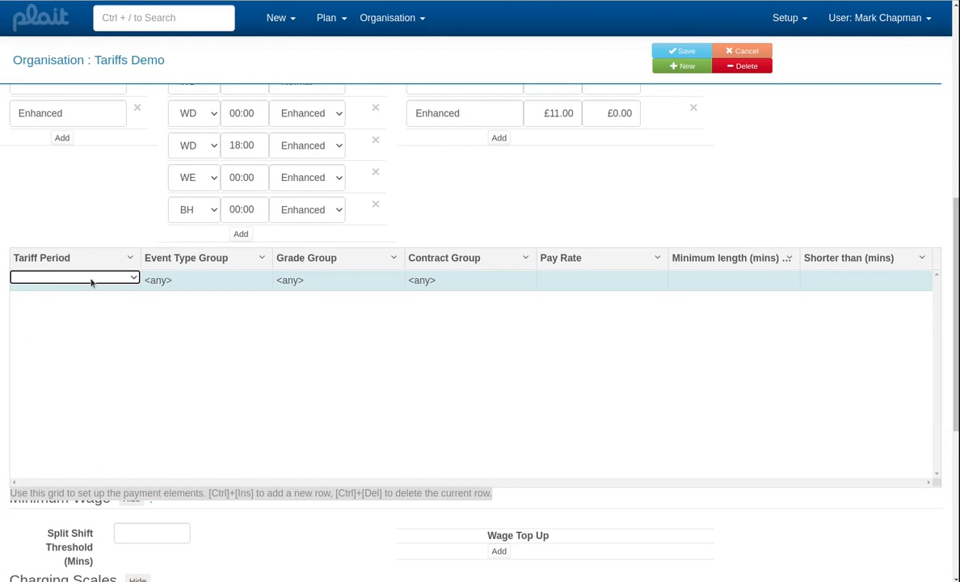
pyautogui.click(90, 278)
pyautogui.click(91, 315)
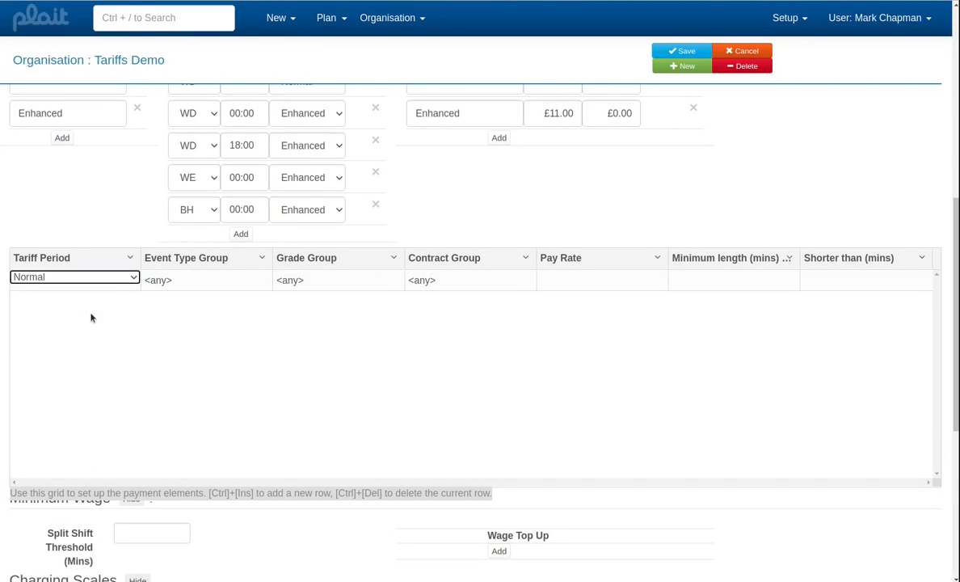
# - Leave the row's event type, grade and contract groups as any, and set its pay rate to Normal
pyautogui.click(209, 285)
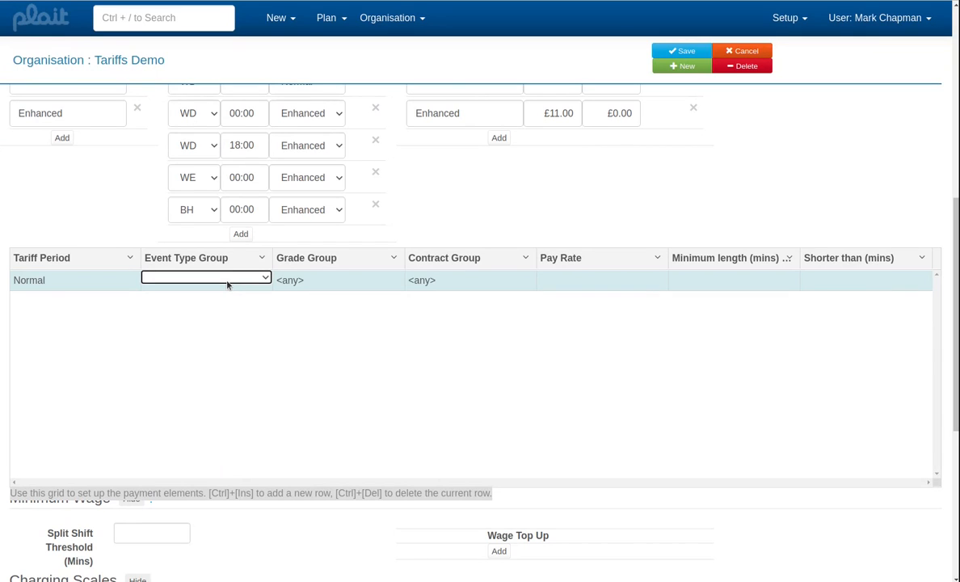
pyautogui.click(340, 281)
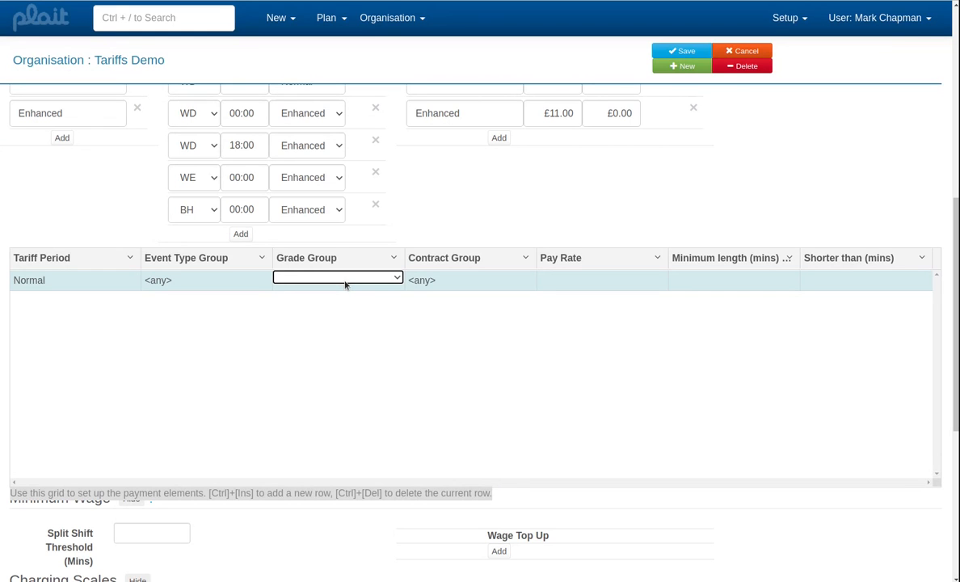
pyautogui.click(469, 280)
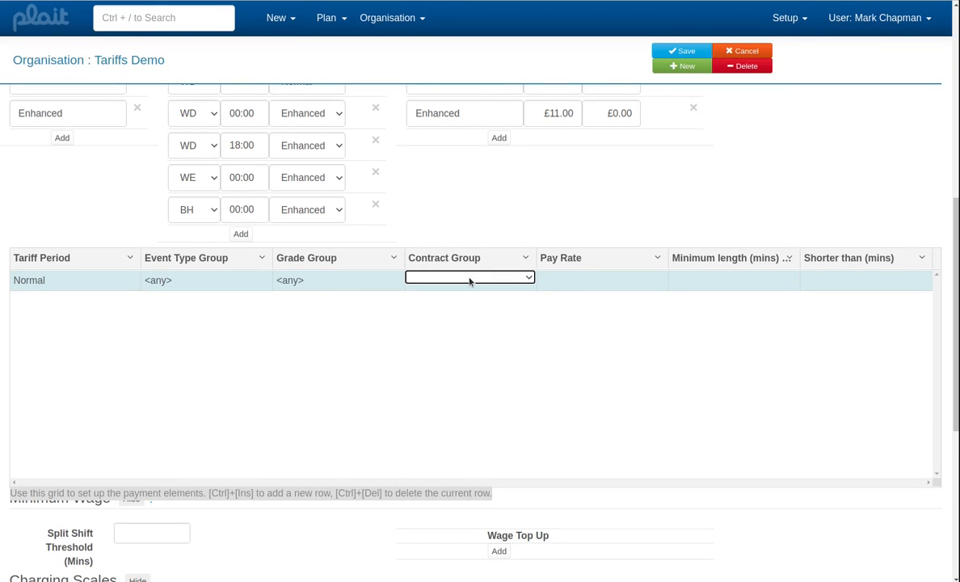
pyautogui.click(579, 279)
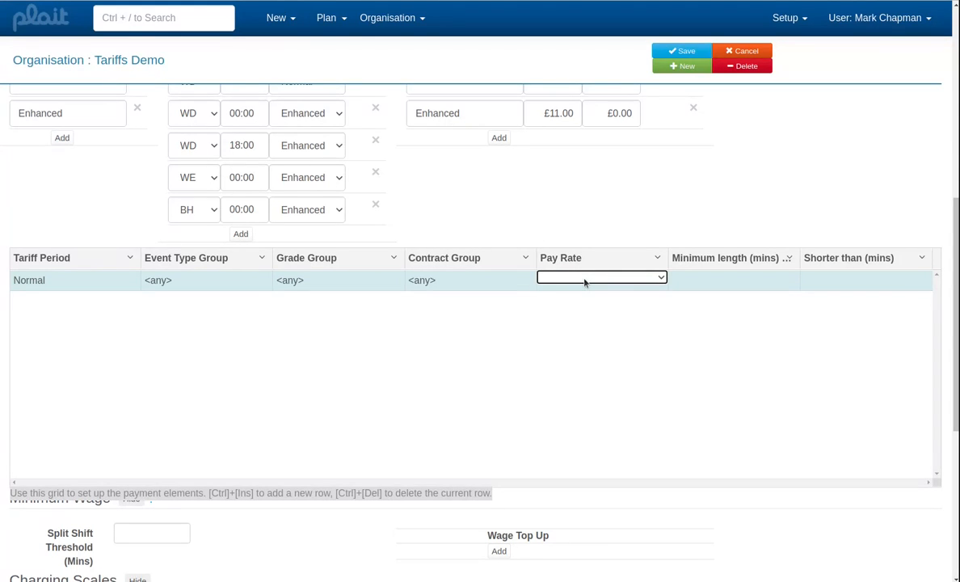
pyautogui.click(585, 280)
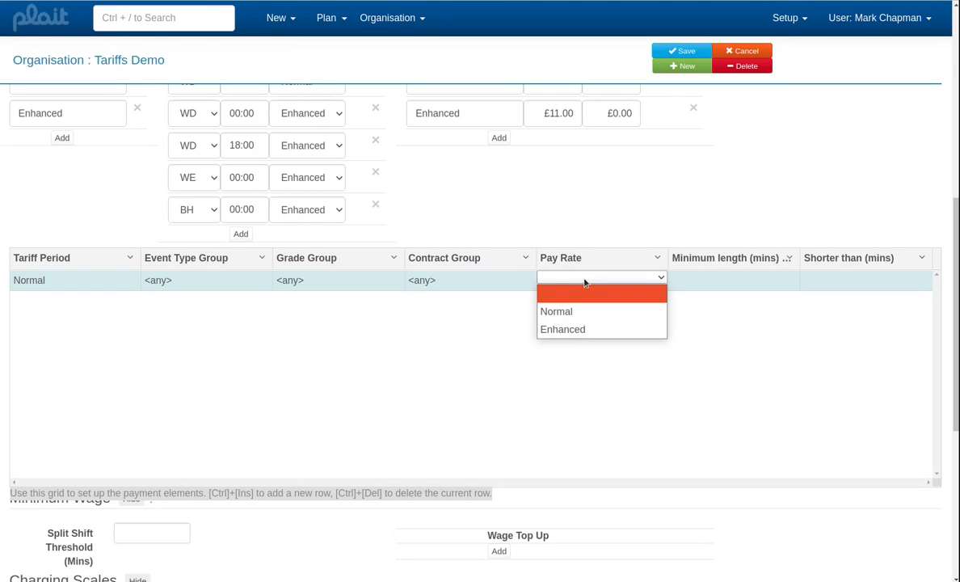
pyautogui.click(582, 311)
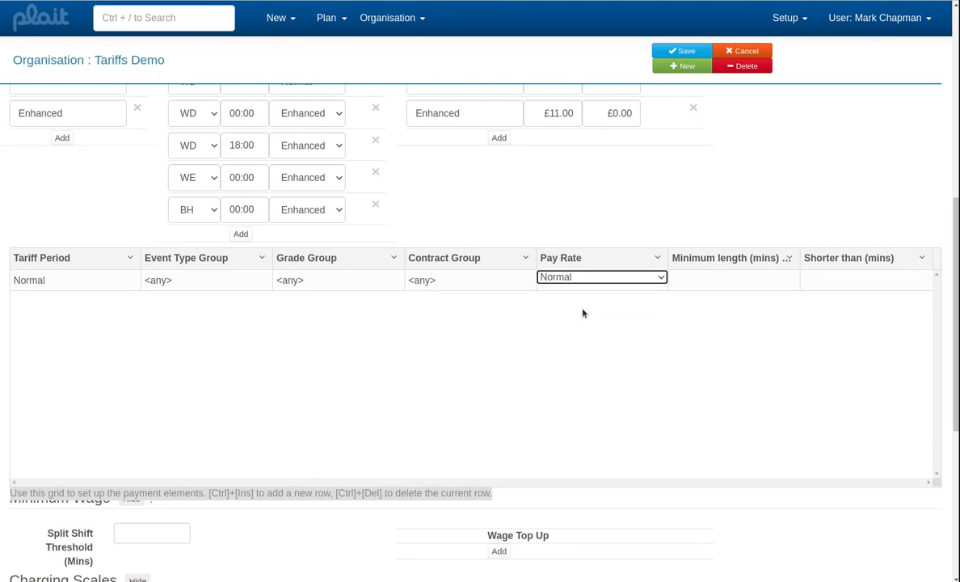
pyautogui.press('Tab')
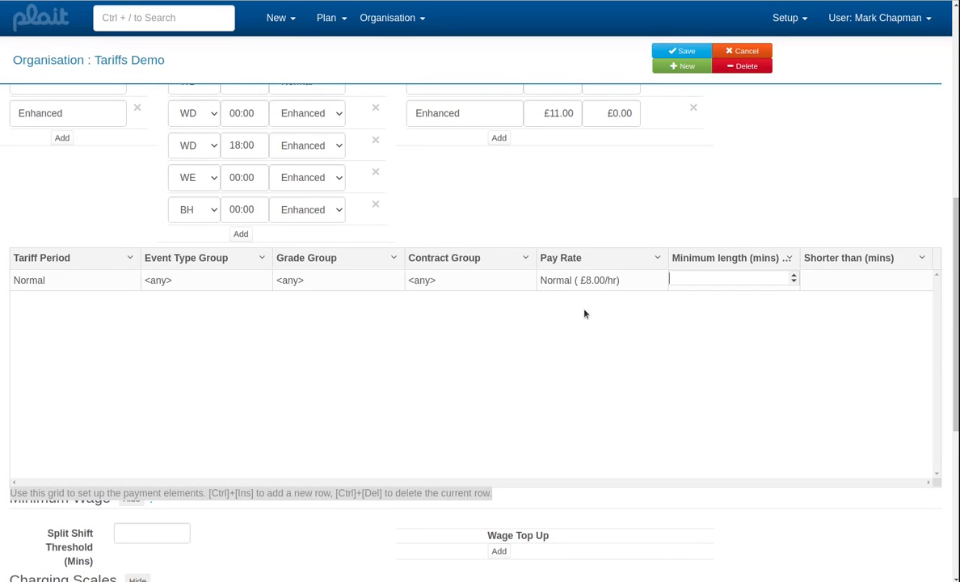
pyautogui.write('180')
pyautogui.press('BackSpace')
pyautogui.press('BackSpace')
pyautogui.press('BackSpace')
pyautogui.press('Tab')
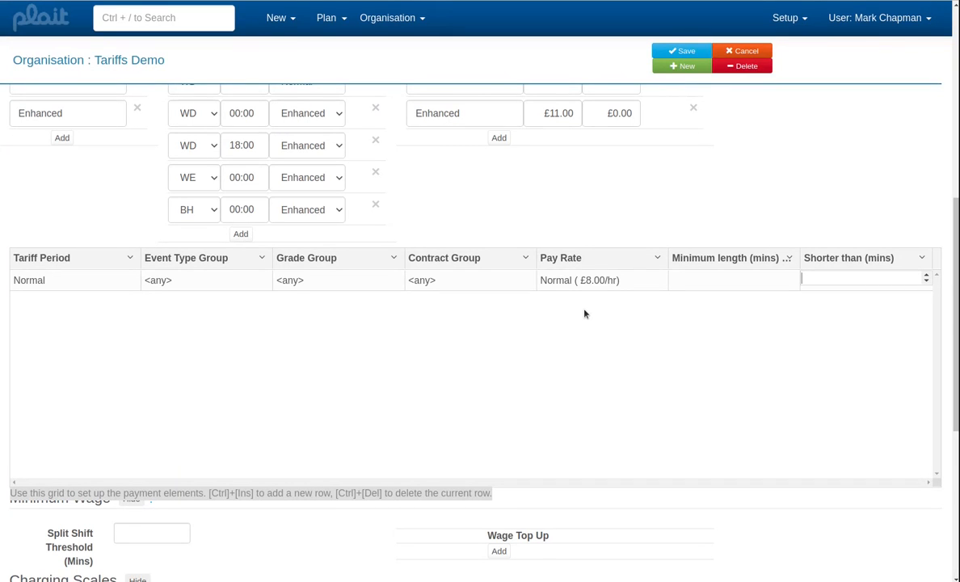
pyautogui.click(585, 313)
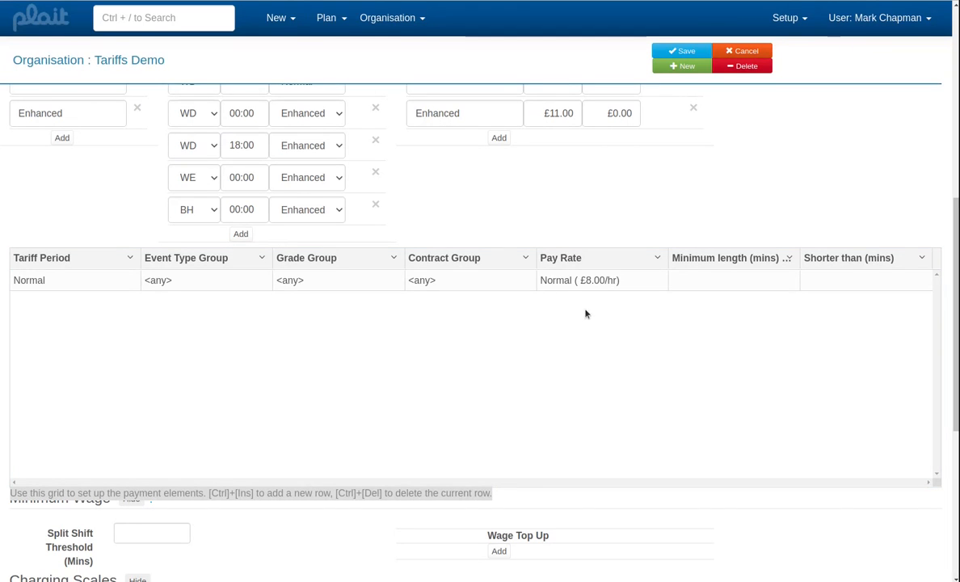
# - Add a second row to the payment elements grid and set its tariff period to Enhanced
pyautogui.click(709, 277)
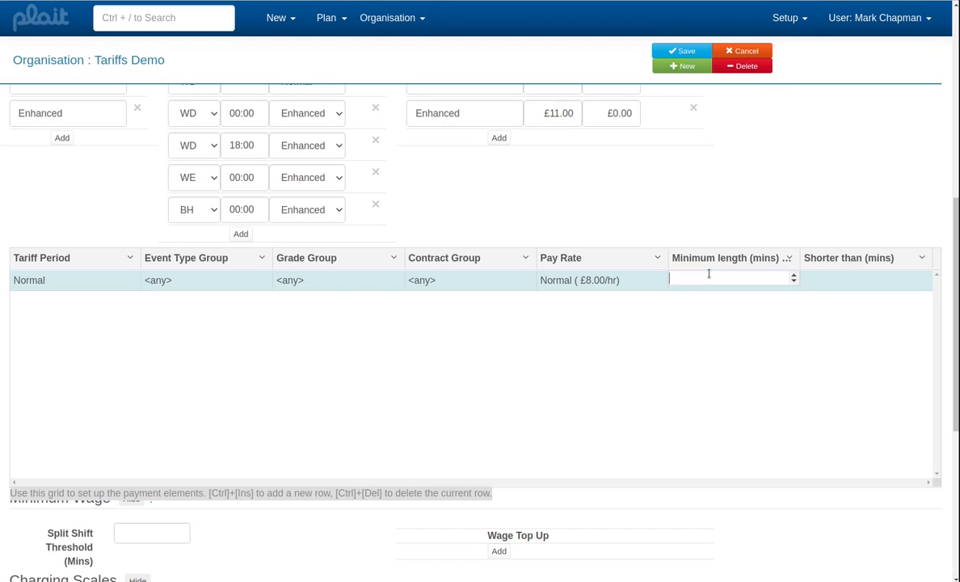
pyautogui.press('ctrl+Insert')
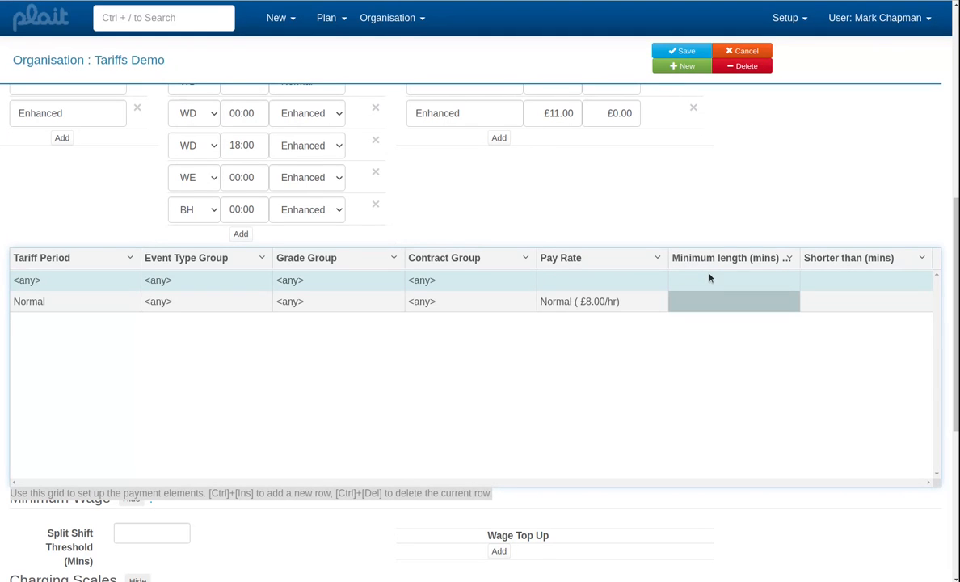
pyautogui.click(126, 280)
pyautogui.click(126, 278)
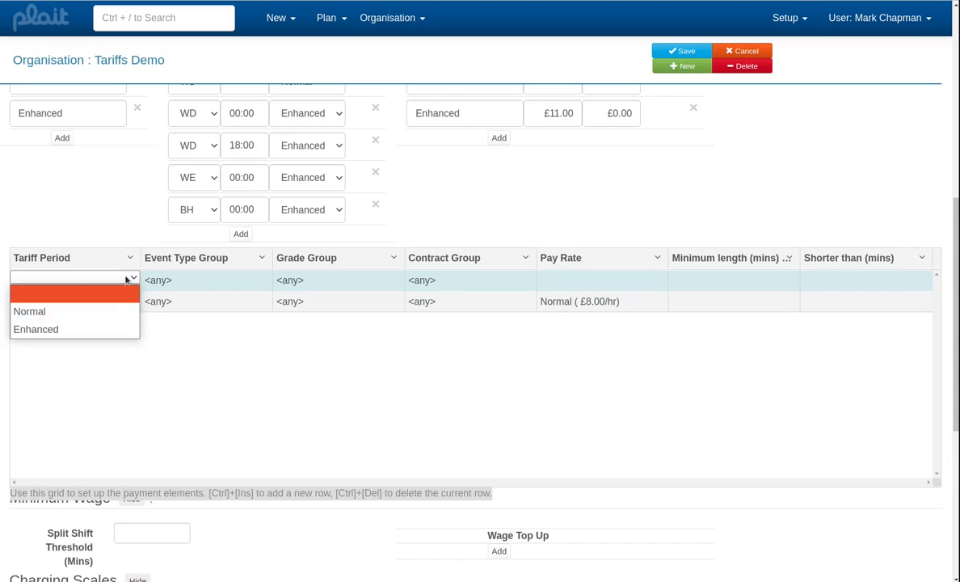
pyautogui.click(95, 329)
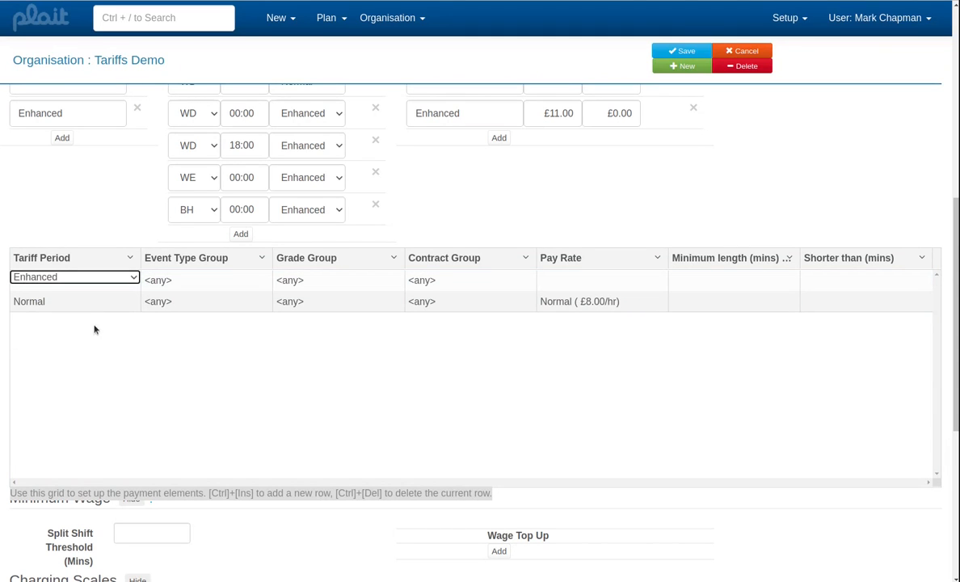
pyautogui.press('Tab')
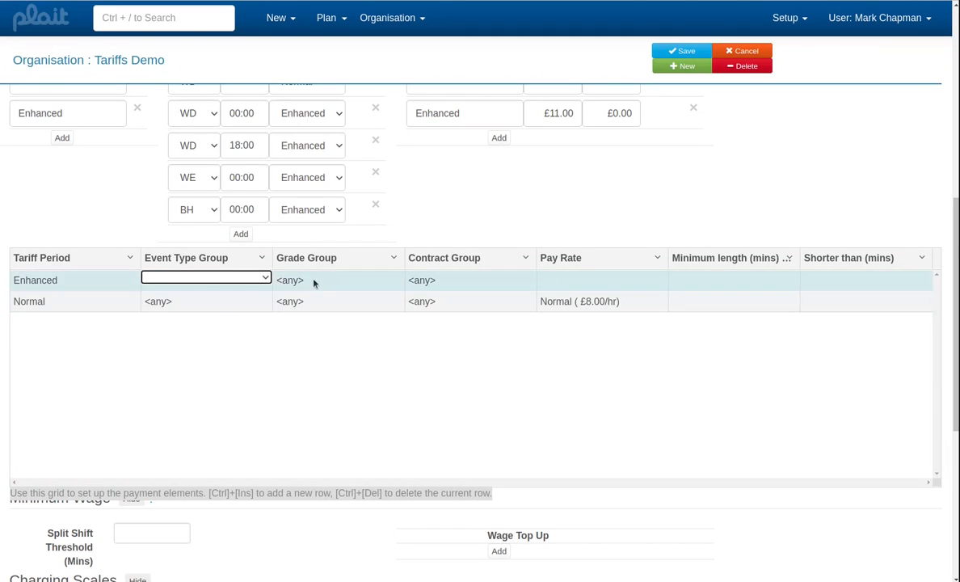
# - Set the Enhanced payment element's pay rate to Enhanced, leaving its groups as any, and save the organisation
pyautogui.click(579, 279)
pyautogui.click(578, 279)
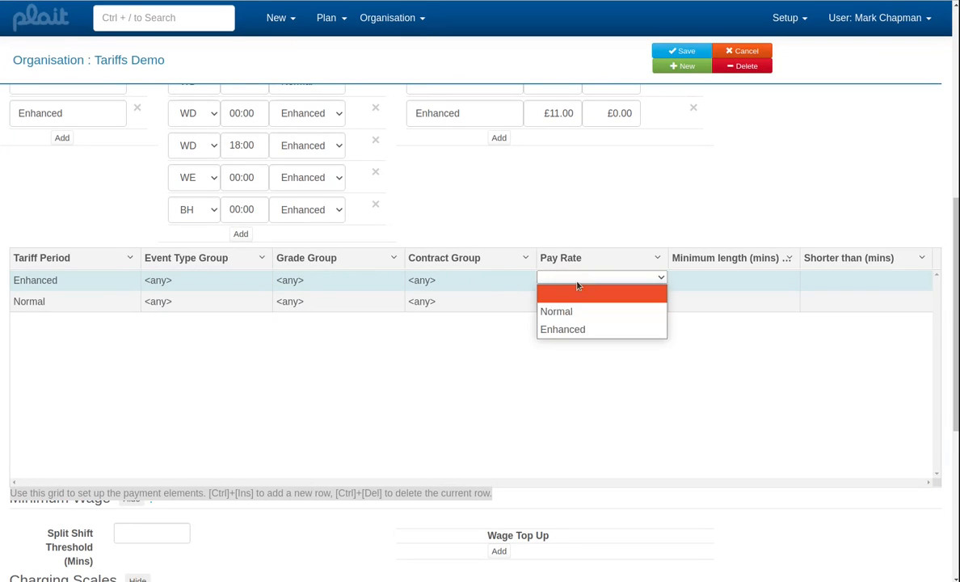
pyautogui.click(574, 329)
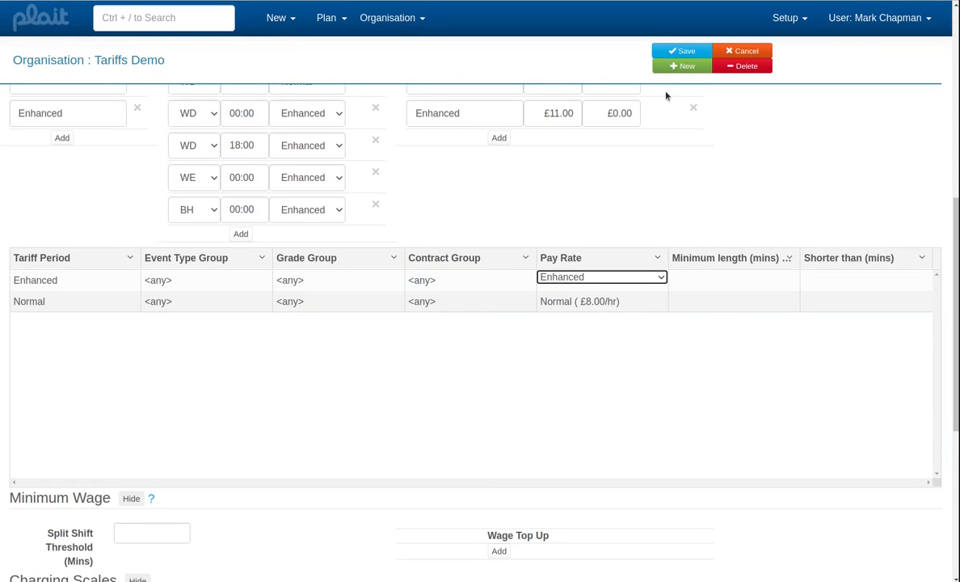
pyautogui.click(676, 52)
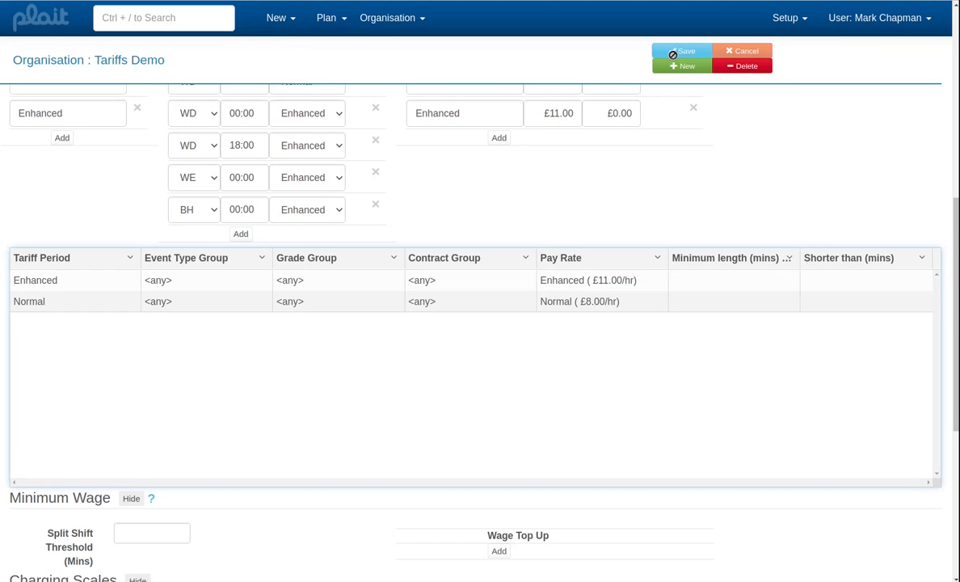
pyautogui.scroll(-3, 745, 161)
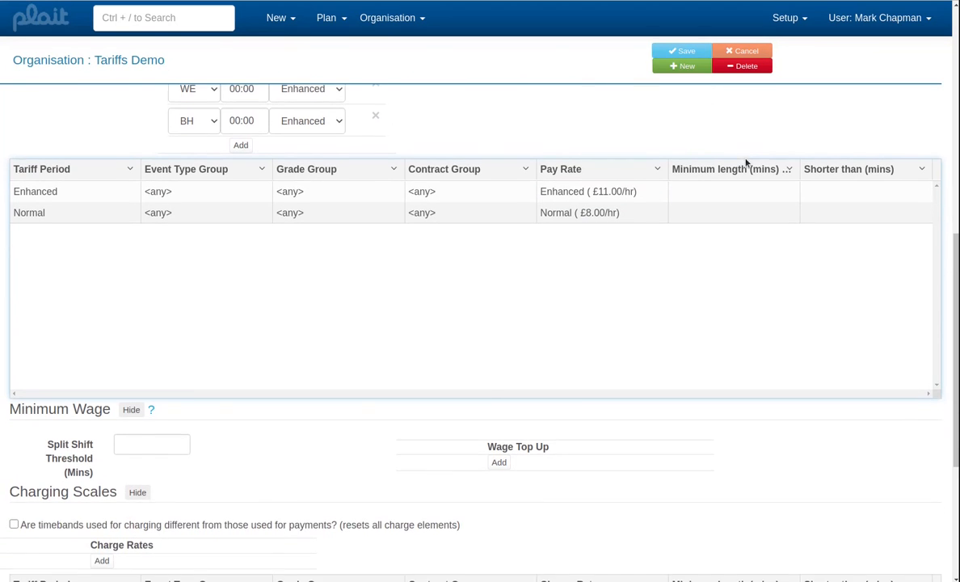
pyautogui.scroll(1, 747, 161)
pyautogui.scroll(1, 748, 162)
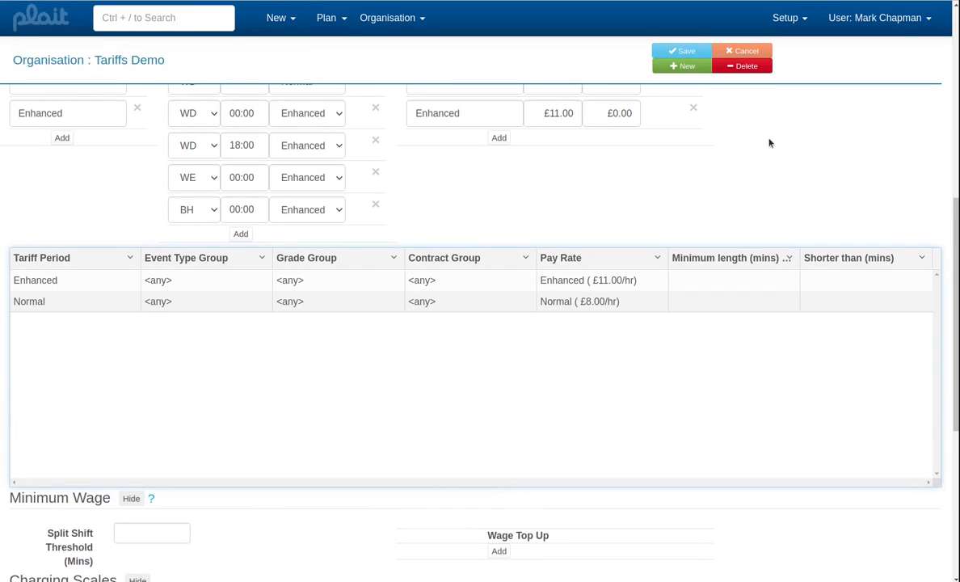
pyautogui.scroll(1, 770, 143)
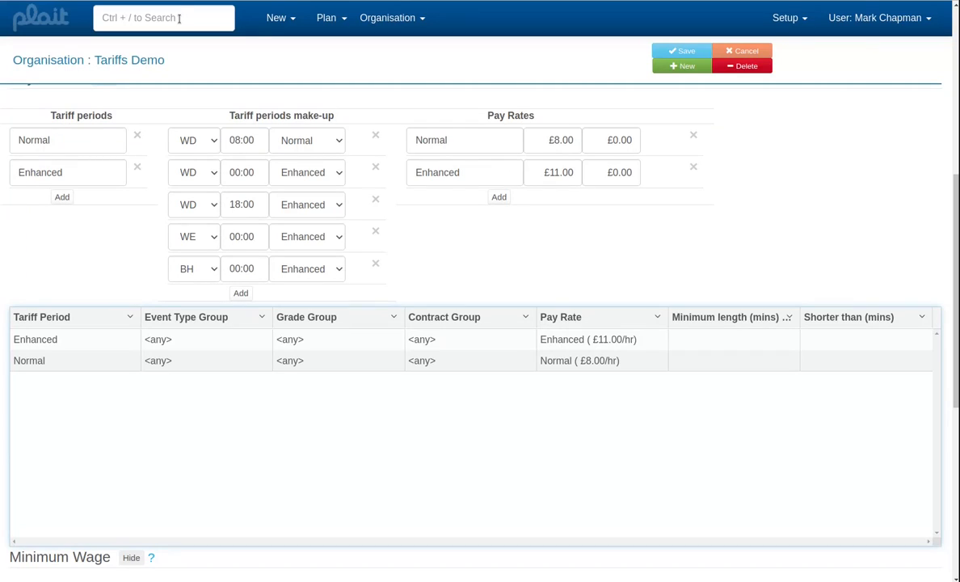
# - Search the records for "clie" and open the matching customer's record
pyautogui.click(182, 18)
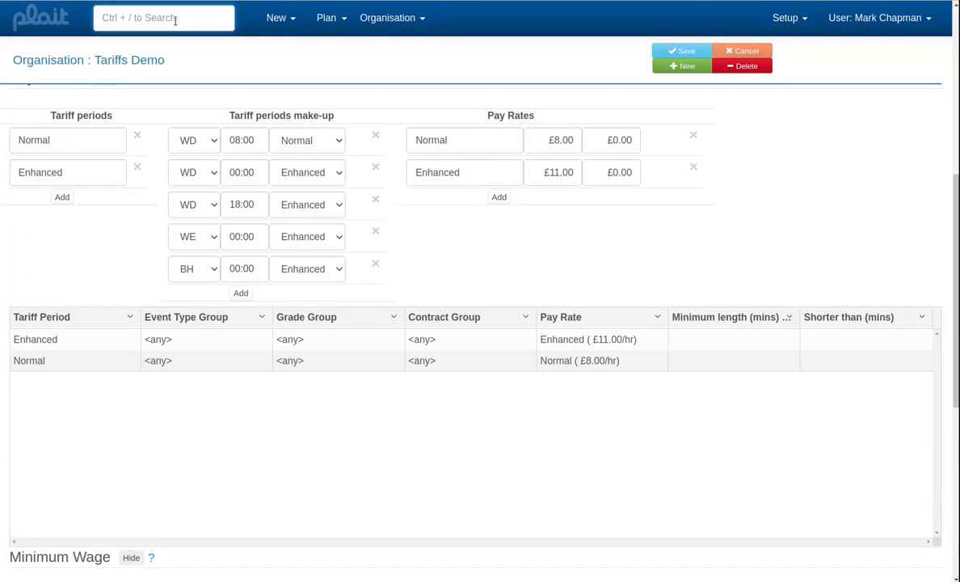
pyautogui.write('clin')
pyautogui.press('BackSpace')
pyautogui.press('BackSpace')
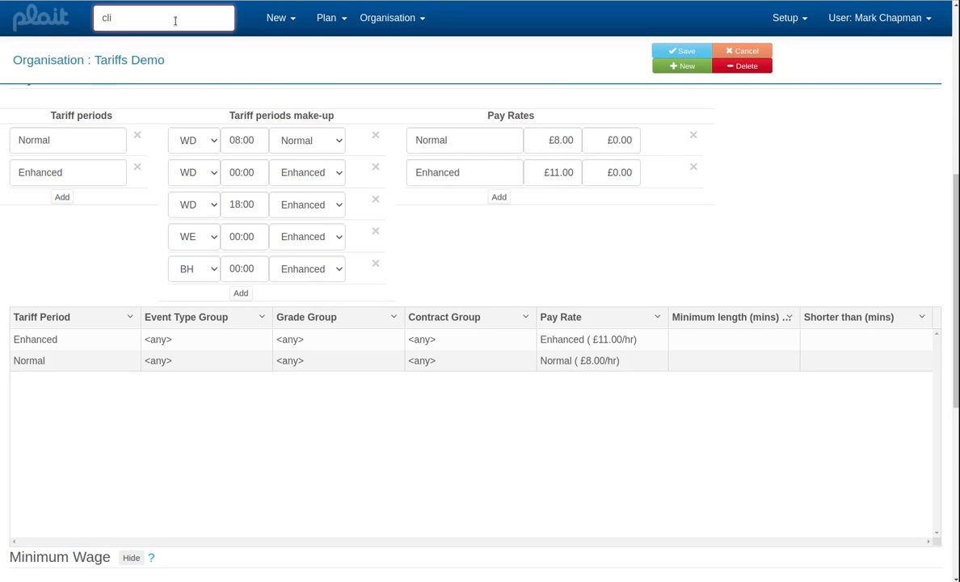
pyautogui.write('ie')
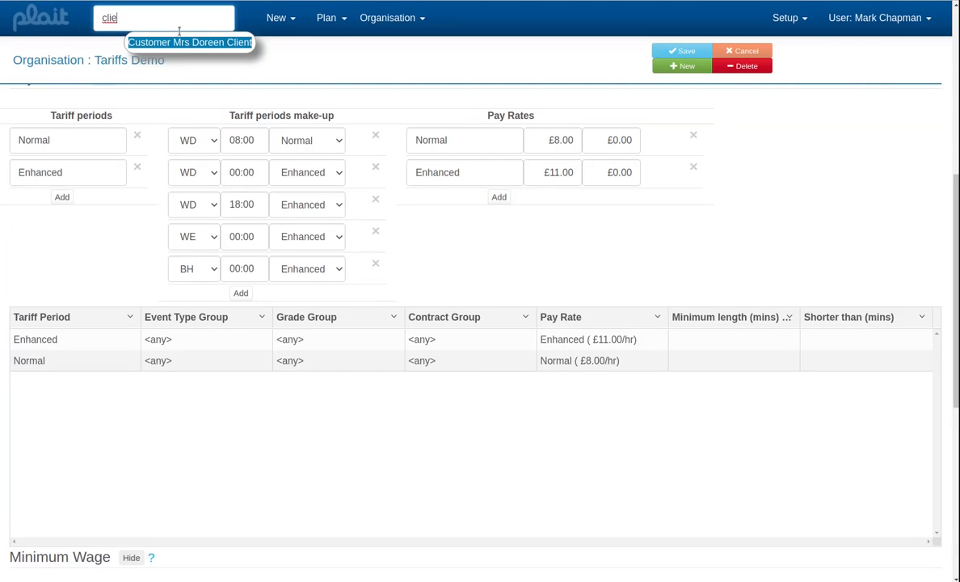
pyautogui.click(170, 42)
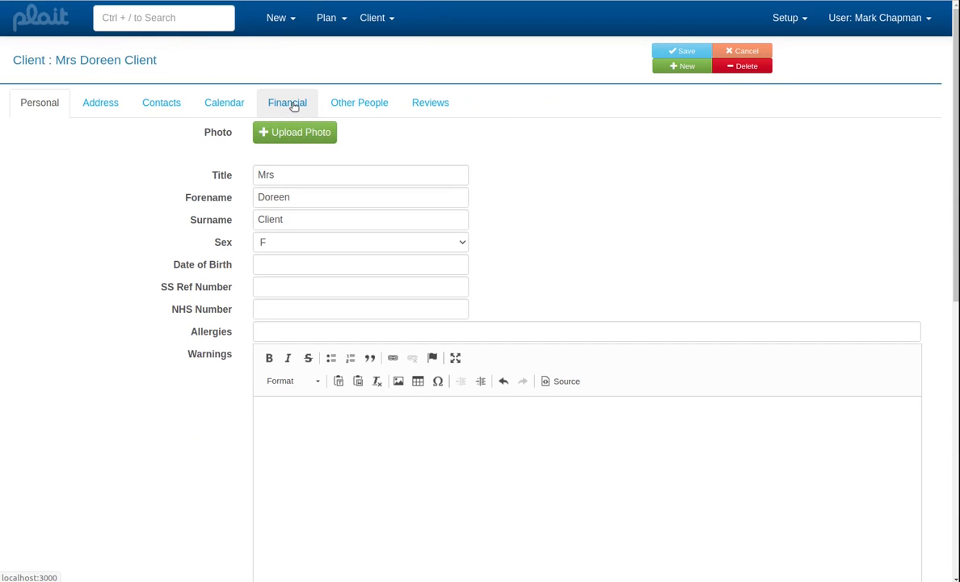
# - Open the client's calendar and try to create an event around midday on Friday 8 January
pyautogui.click(241, 109)
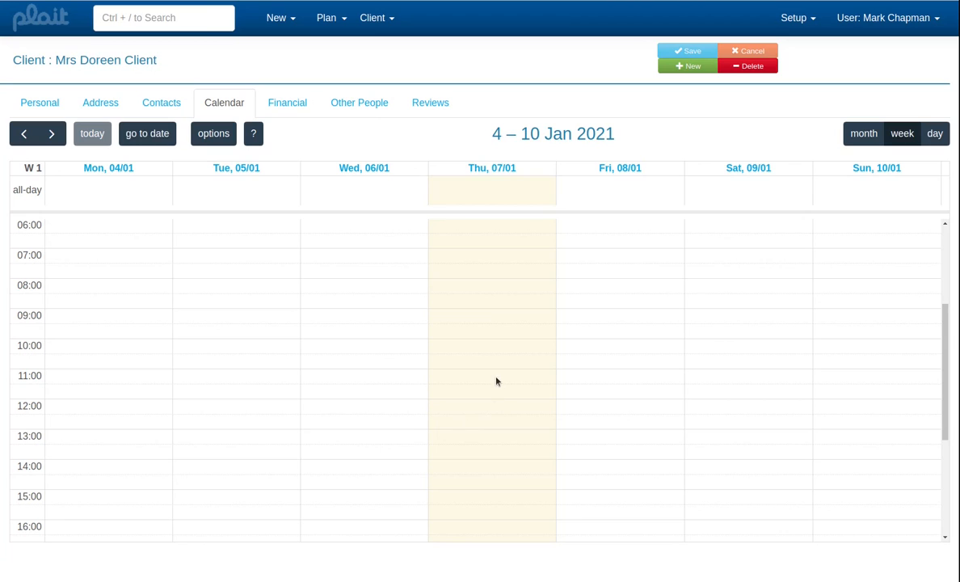
pyautogui.click(600, 405)
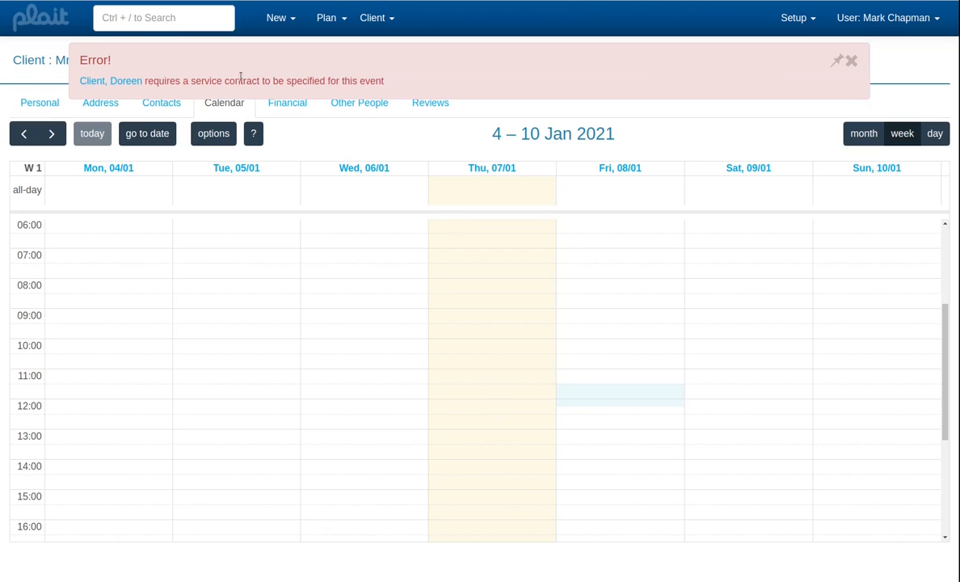
pyautogui.click(339, 127)
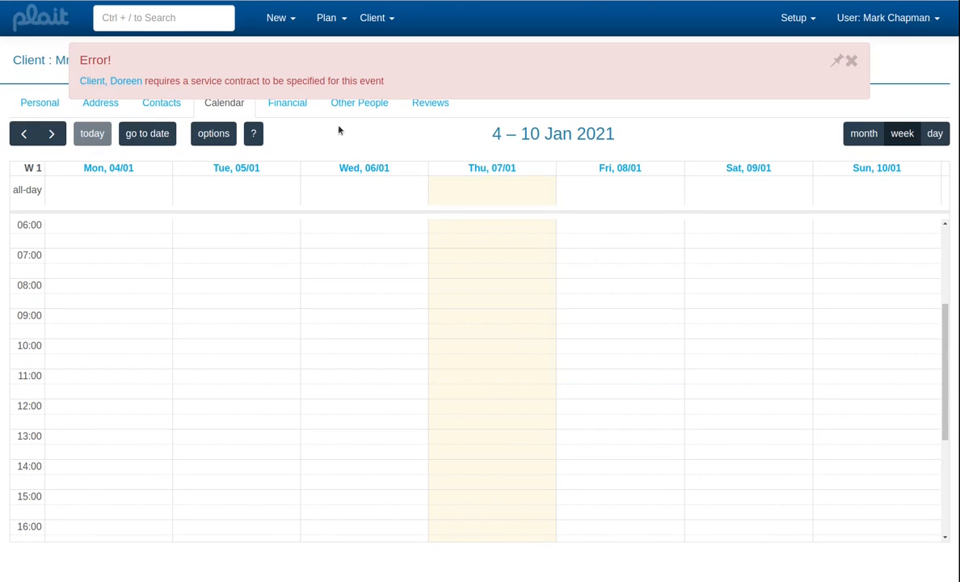
# - Add a contract to the client's financial details with the description "Self funding"
pyautogui.click(291, 103)
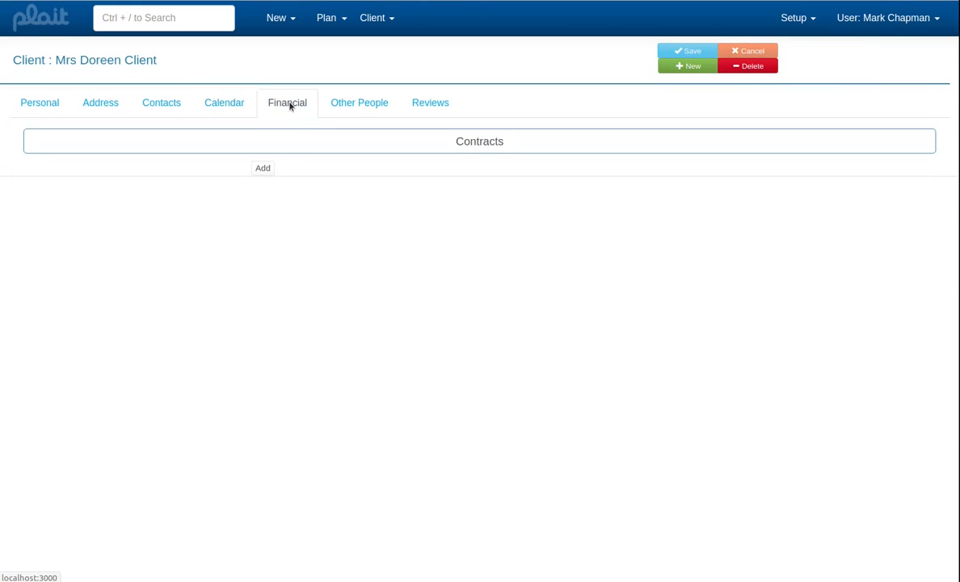
pyautogui.click(264, 168)
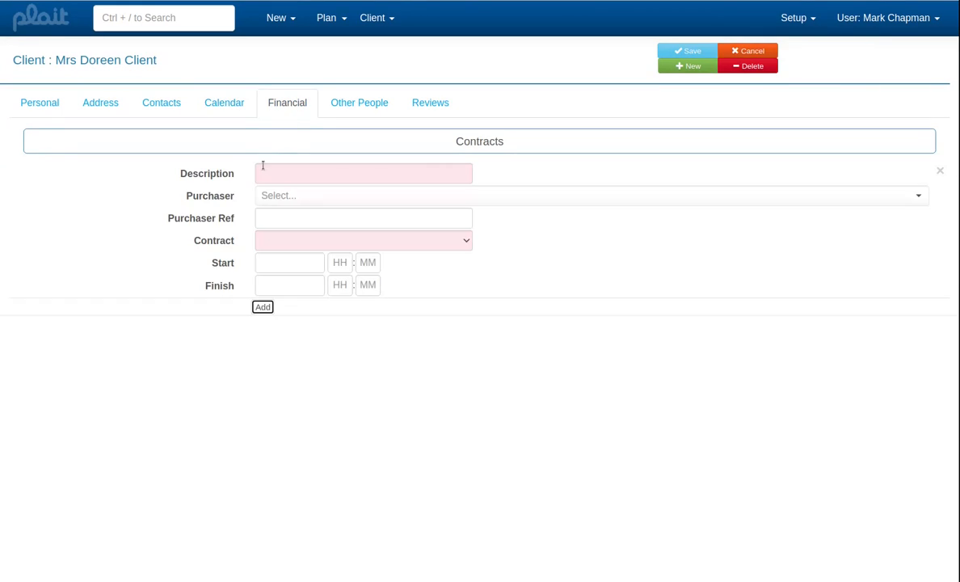
pyautogui.click(282, 177)
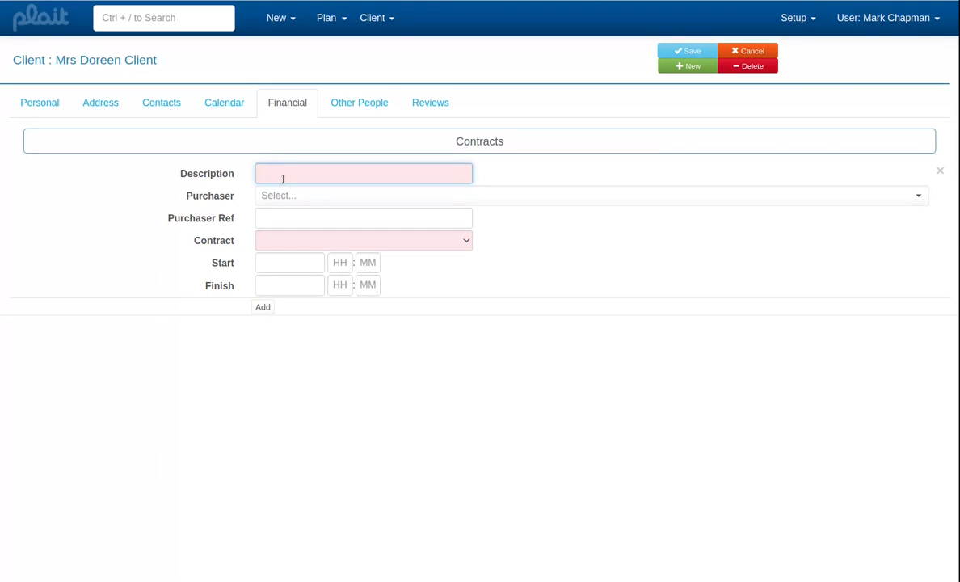
pyautogui.write('Self funding')
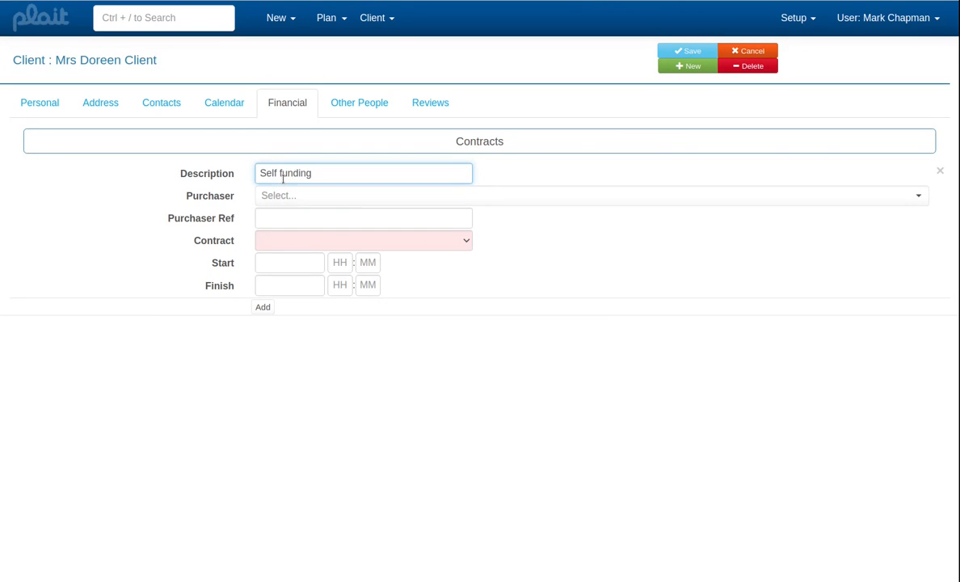
pyautogui.press('Tab')
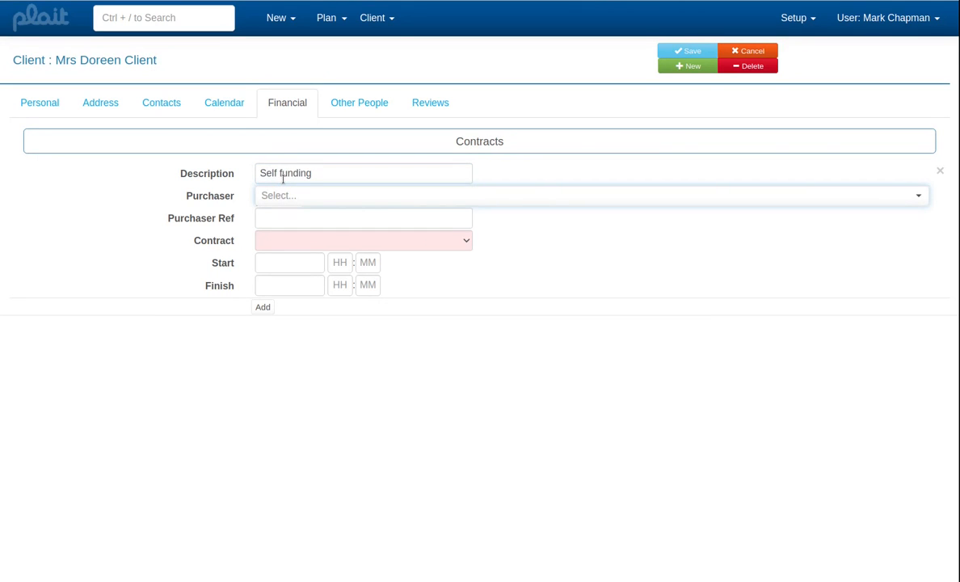
# - Set the client contract's purchaser to Self-funded and its contract type to Private
pyautogui.write('s')
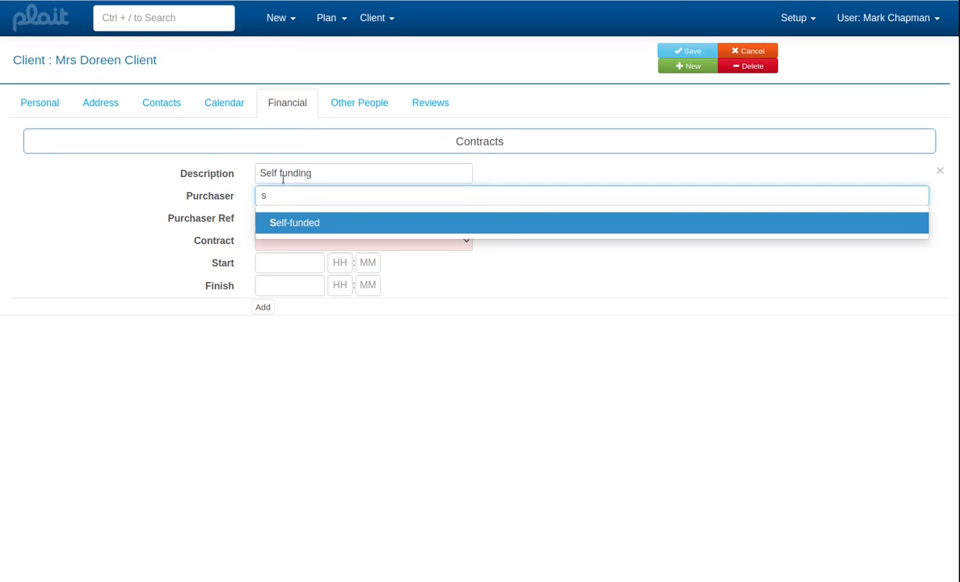
pyautogui.click(304, 224)
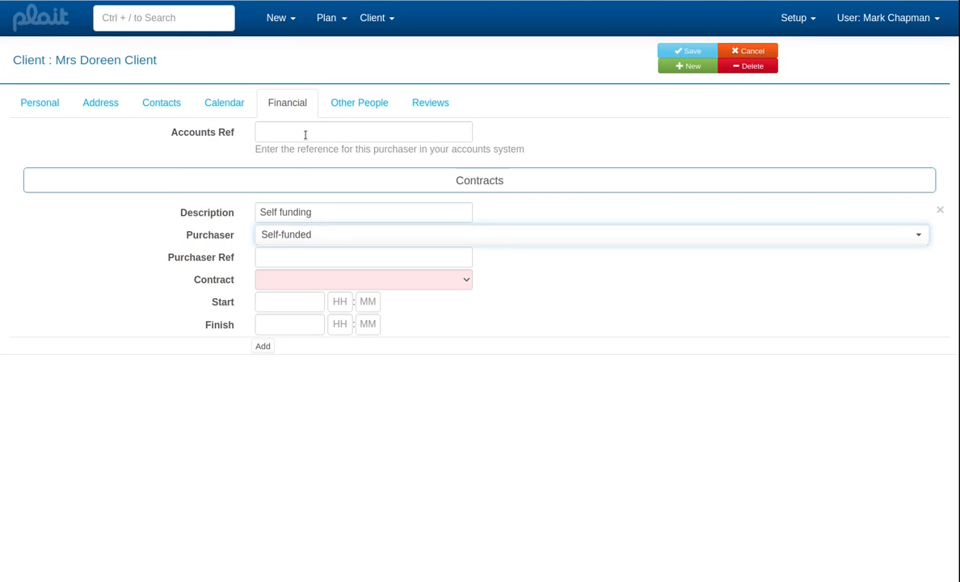
pyautogui.click(323, 281)
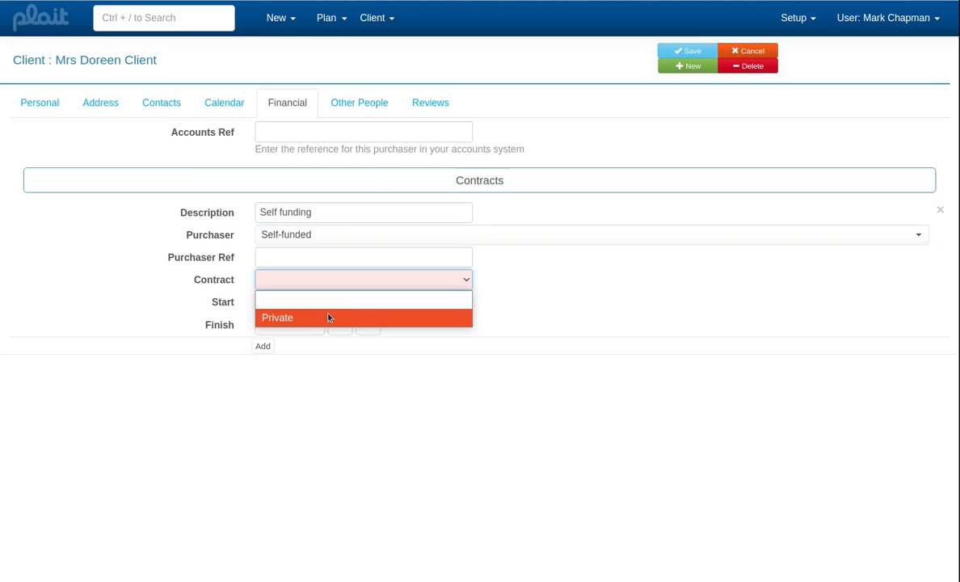
pyautogui.click(328, 317)
# - Set the client contract's start date to 07/01/2021 and save the client's record
pyautogui.click(307, 301)
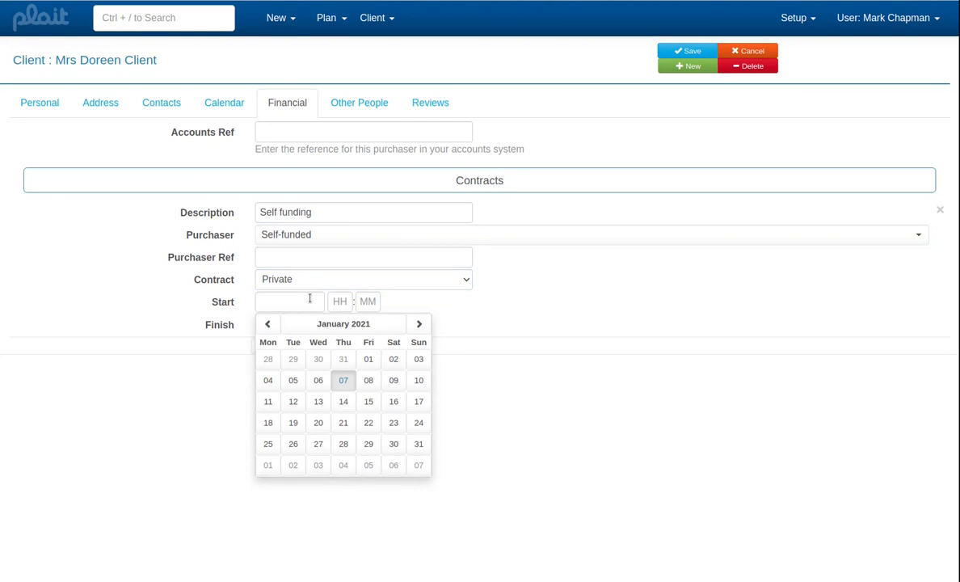
pyautogui.click(335, 381)
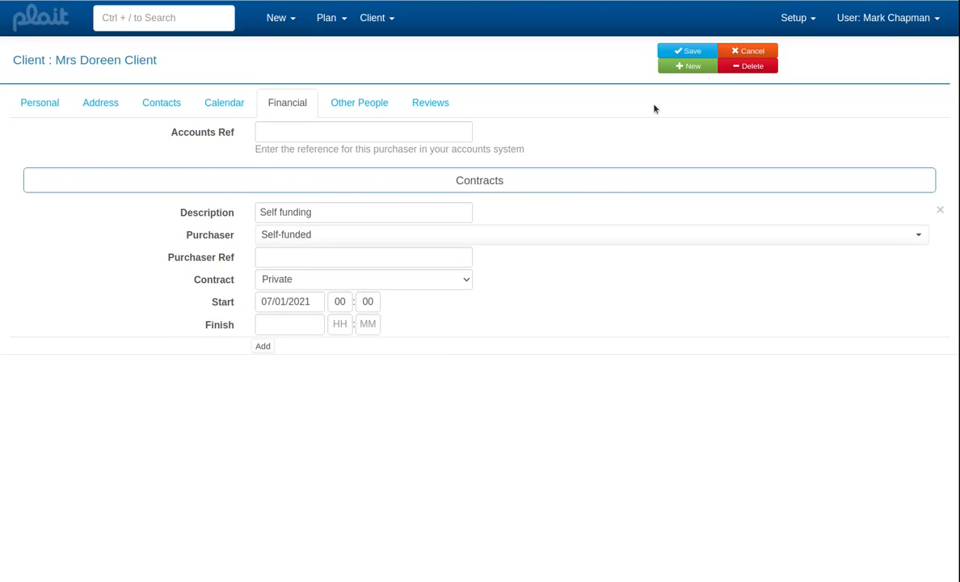
pyautogui.click(671, 55)
# - Create an event in the client's calendar on Friday 8 January from 10:45 to 11:45
pyautogui.click(224, 103)
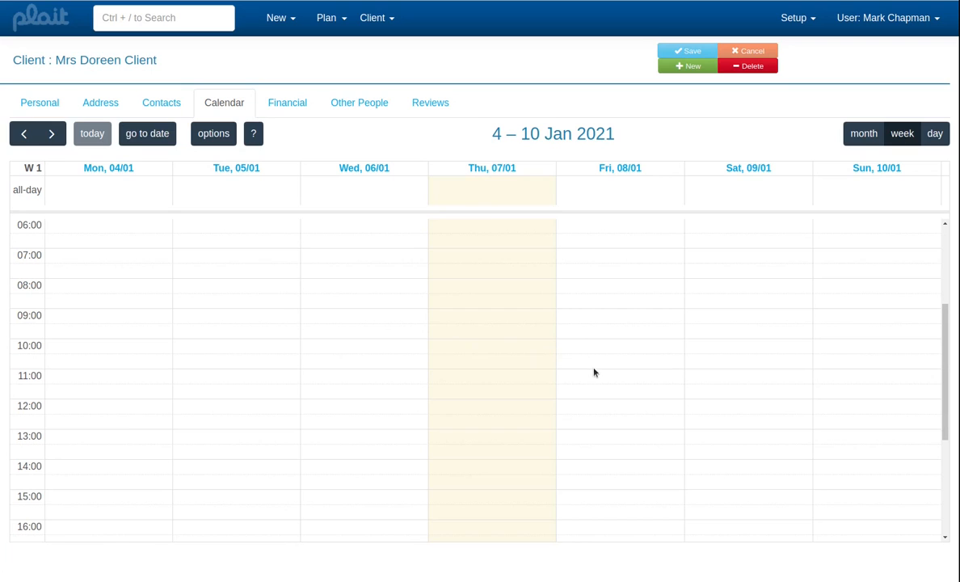
pyautogui.moveTo(594, 371); pyautogui.dragTo(604, 390)
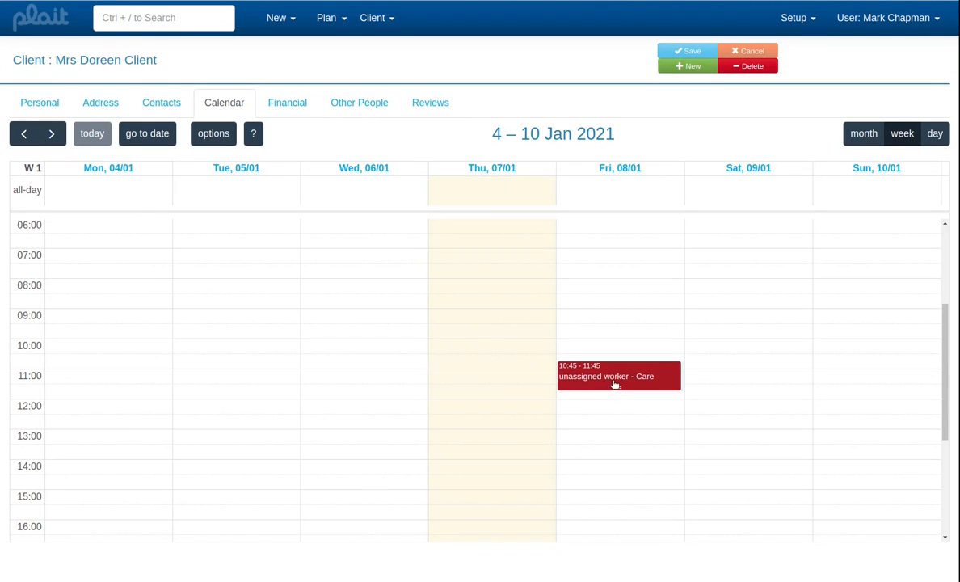
# - Search the records for "care" and open the matching careworker's record
pyautogui.click(198, 20)
pyautogui.write('care')
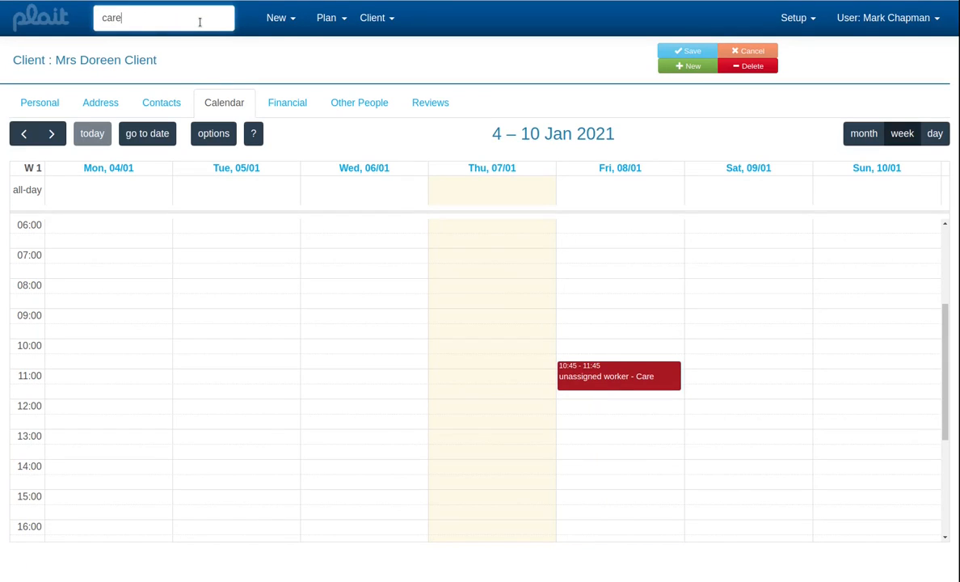
pyautogui.press('Return')
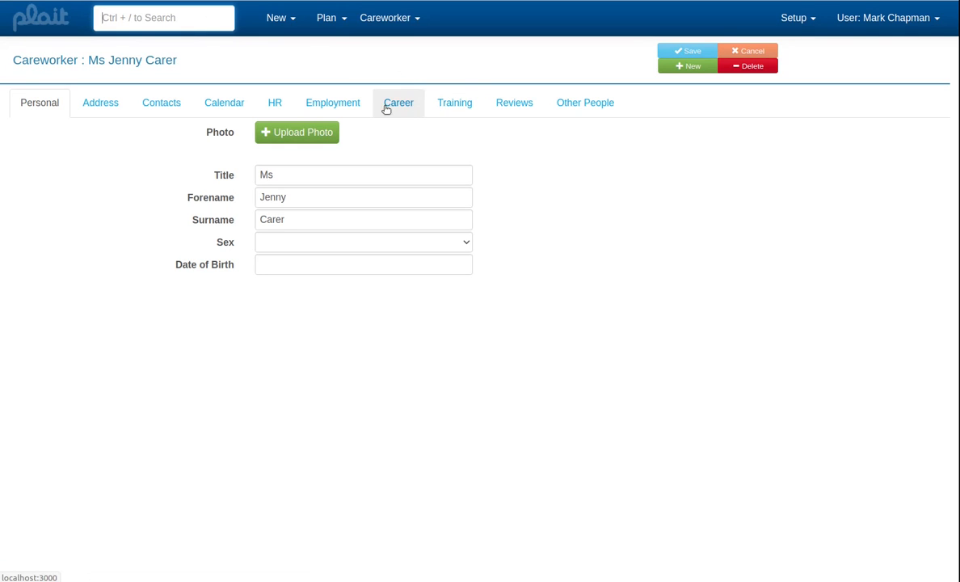
# - Set the careworker's employment status to In Post
pyautogui.click(347, 108)
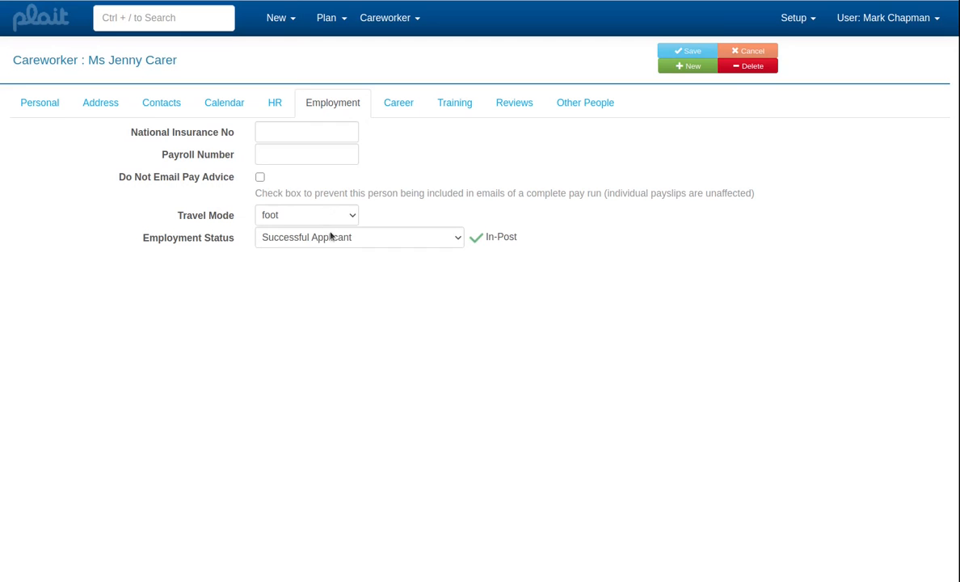
pyautogui.click(455, 240)
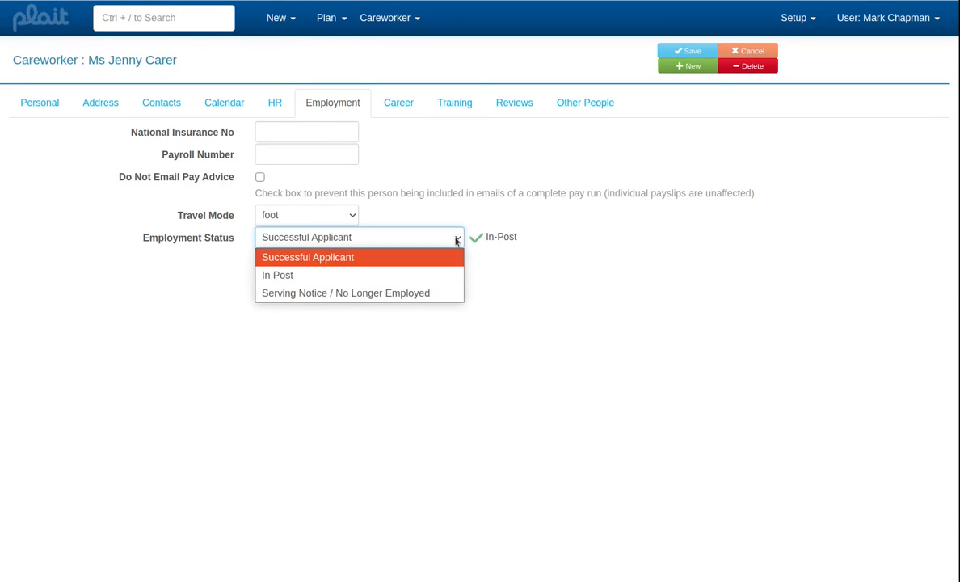
pyautogui.click(370, 276)
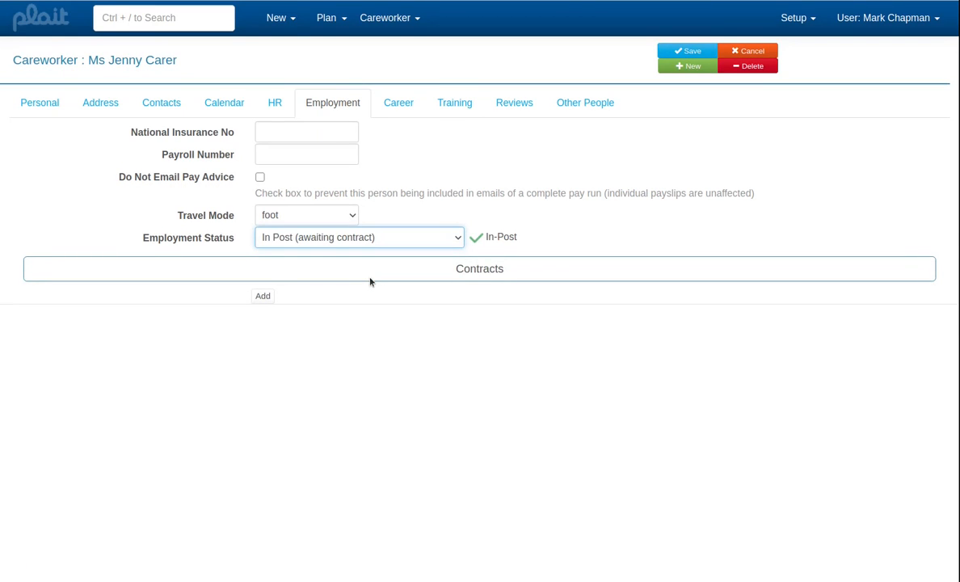
# - Add an employment contract for the careworker with description "Starter", grade Careworker and start date 07/01/2021
pyautogui.click(264, 298)
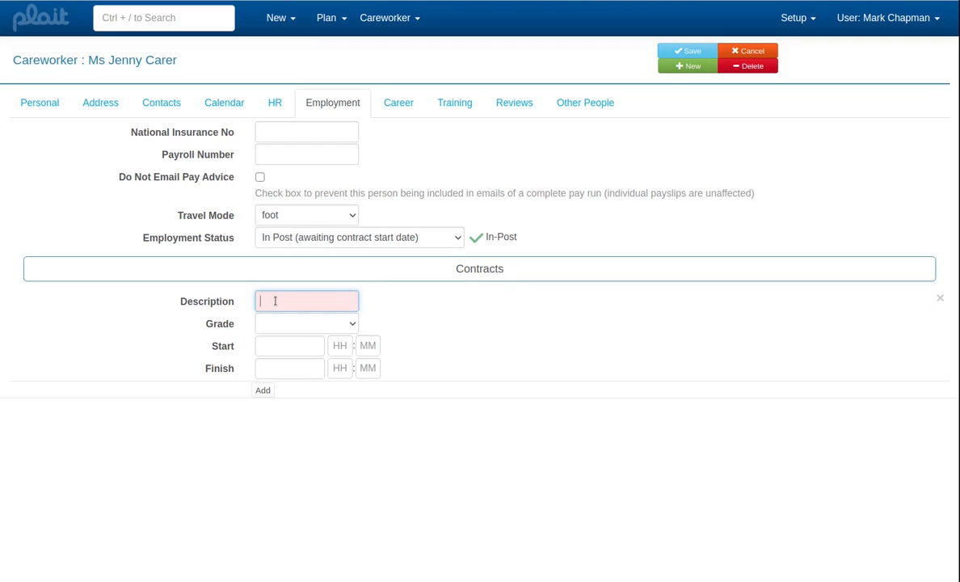
pyautogui.write('Starter')
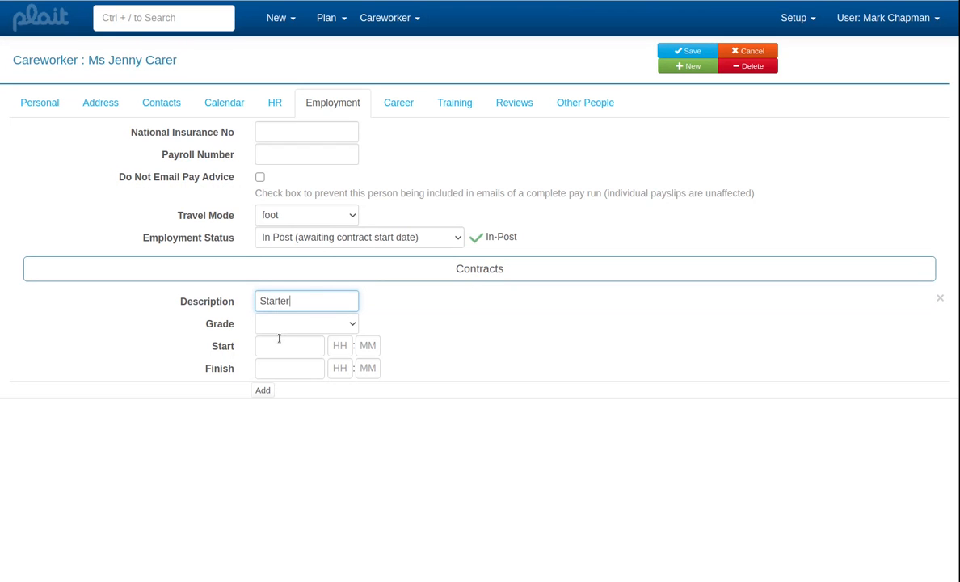
pyautogui.click(286, 324)
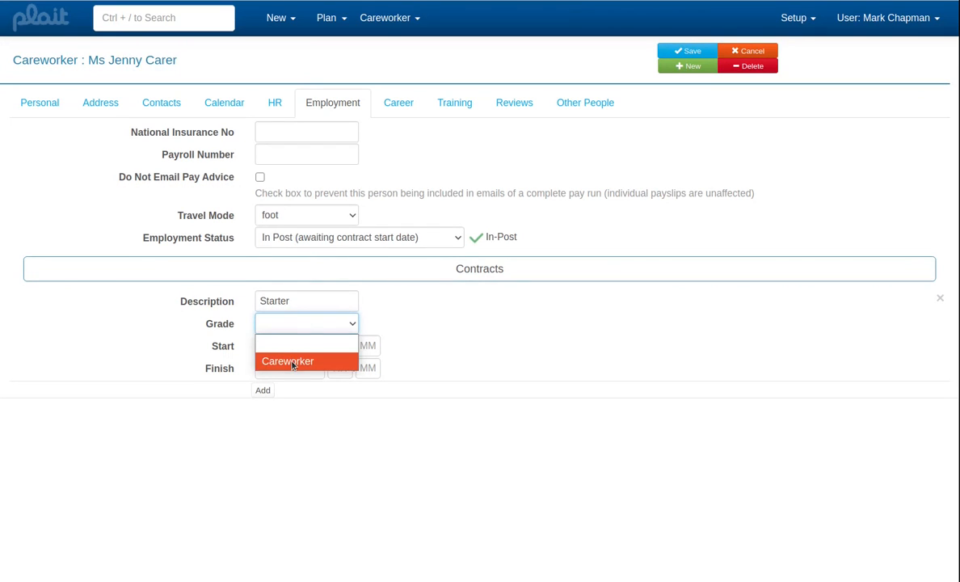
pyautogui.click(293, 363)
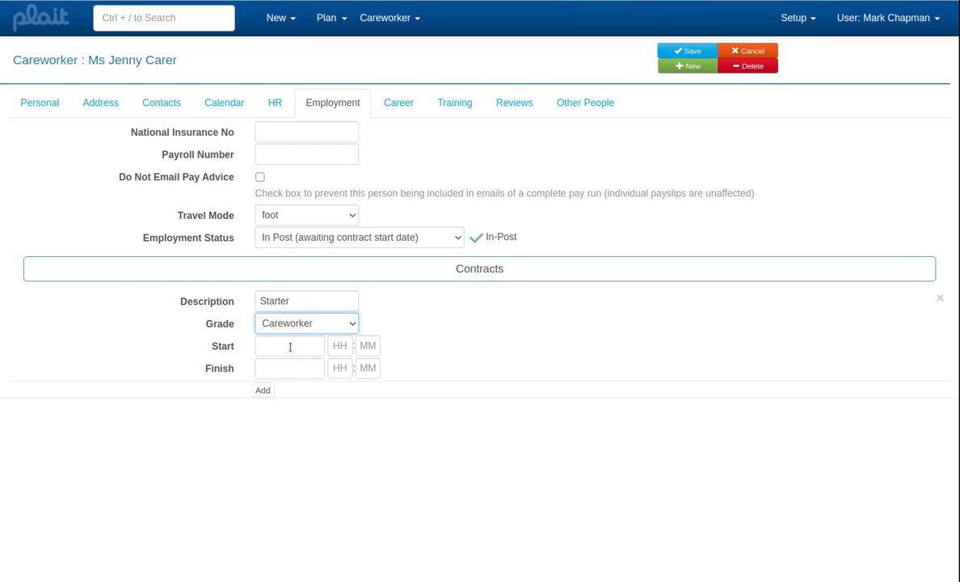
pyautogui.click(290, 347)
pyautogui.click(349, 426)
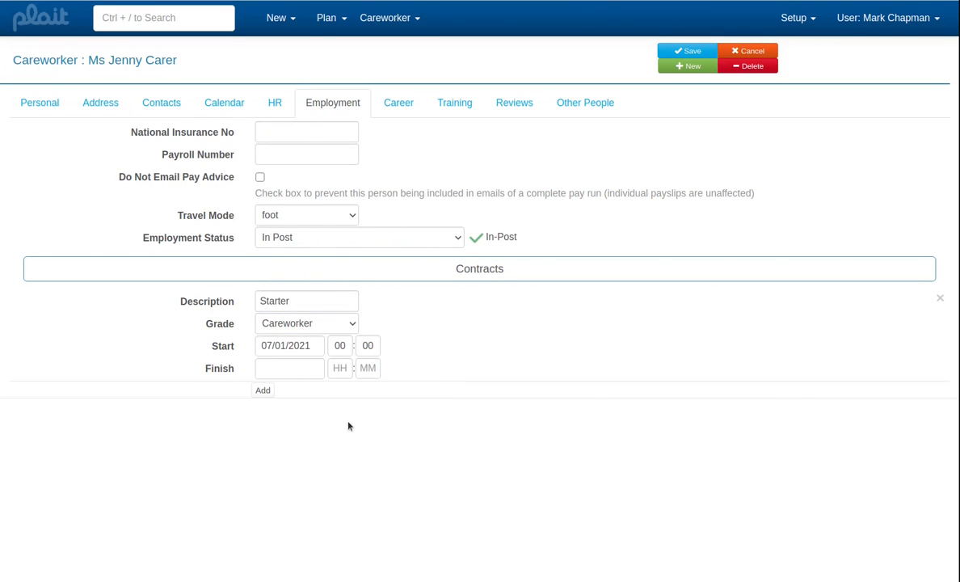
# - Save the careworker's record and return to the home page
pyautogui.click(681, 53)
pyautogui.click(183, 20)
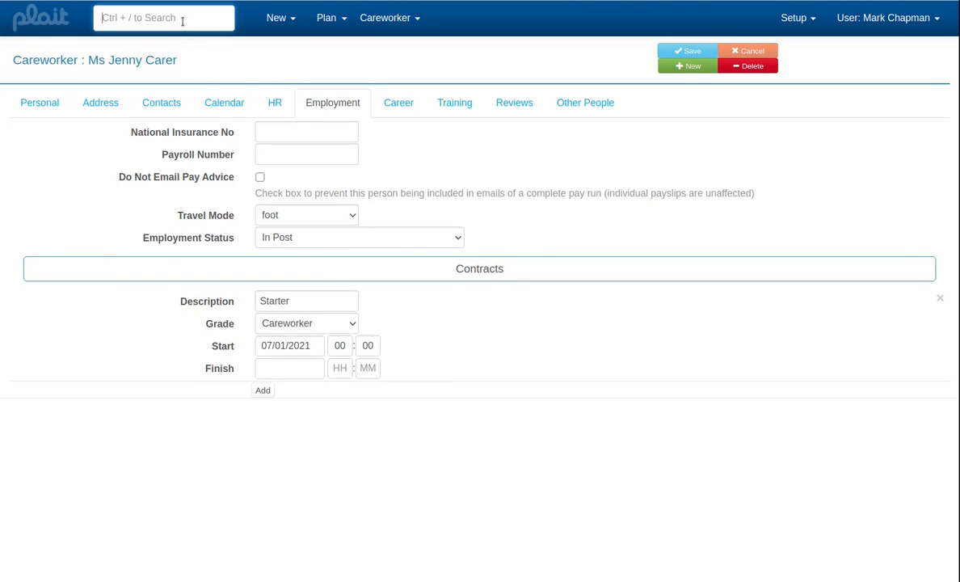
pyautogui.click(55, 15)
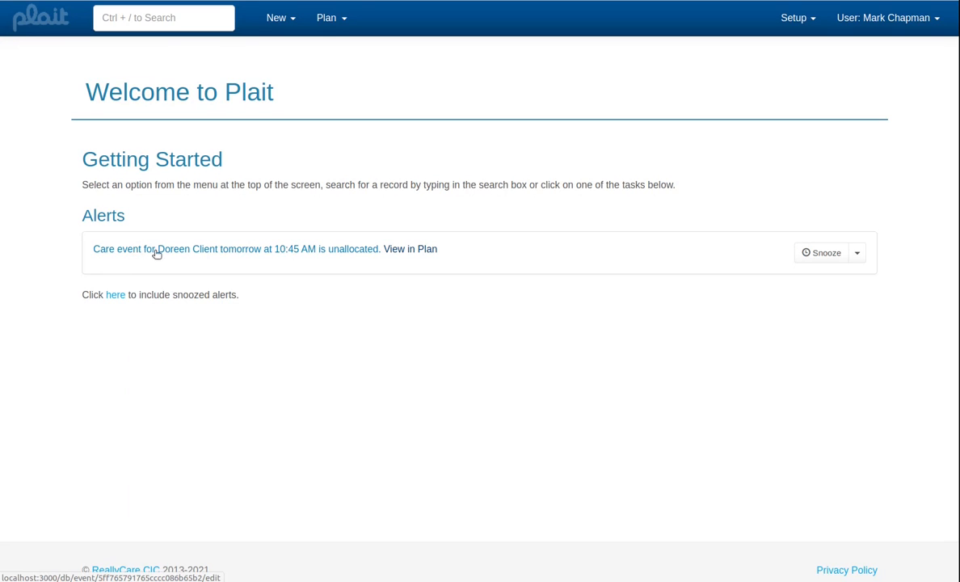
# - Try to look up a careworker for the unallocated care event starting at 10:45 on Friday 8 January
pyautogui.click(256, 251)
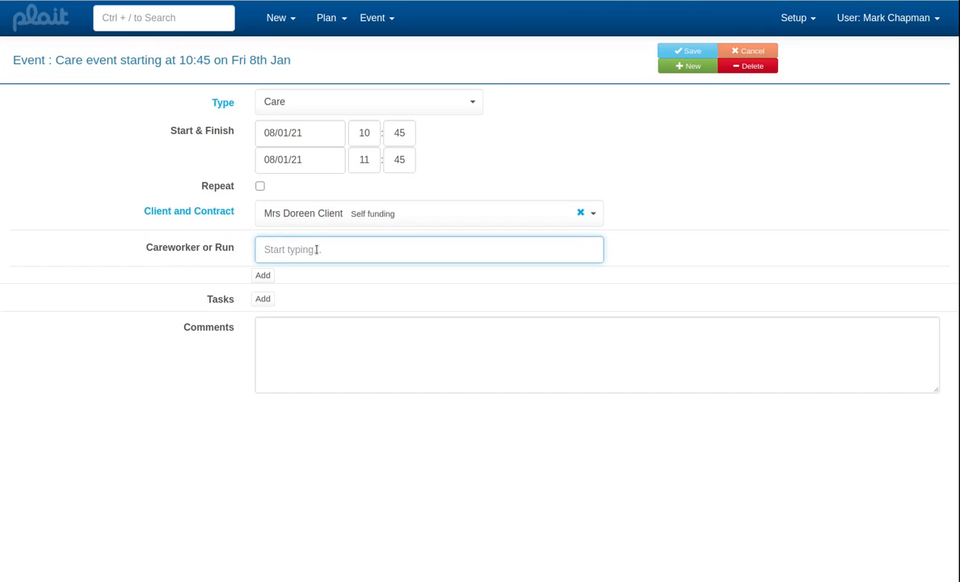
pyautogui.write('?')
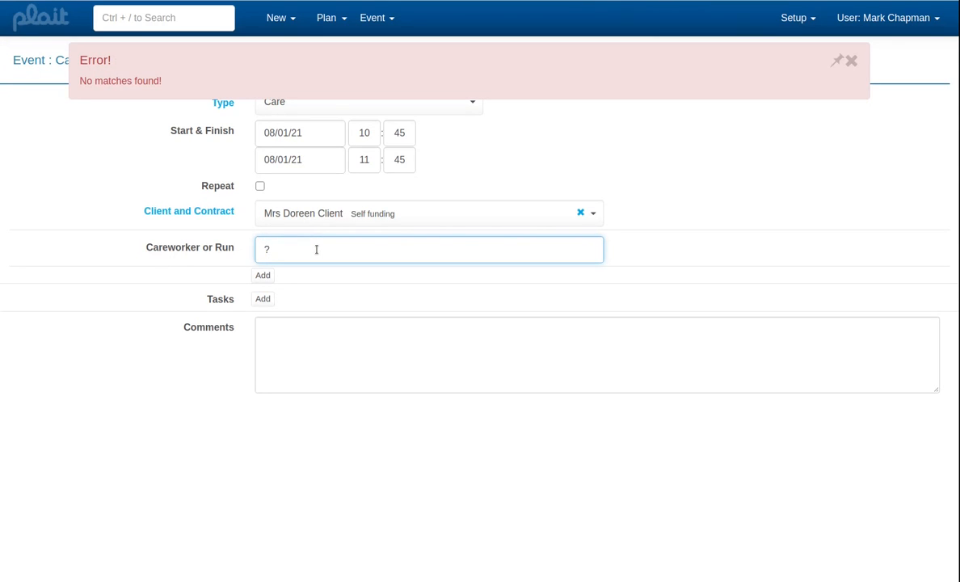
pyautogui.press('BackSpace')
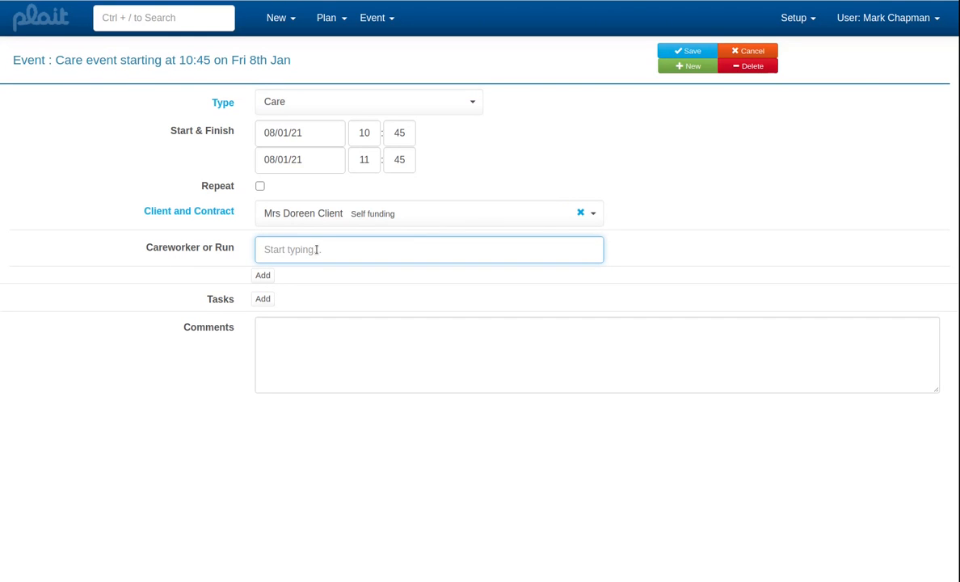
# - Leave the event unsaved, find the careworker by searching for "care", and add daily availability from 9:00 to 16:15 starting Wednesday 6 January
pyautogui.click(161, 18)
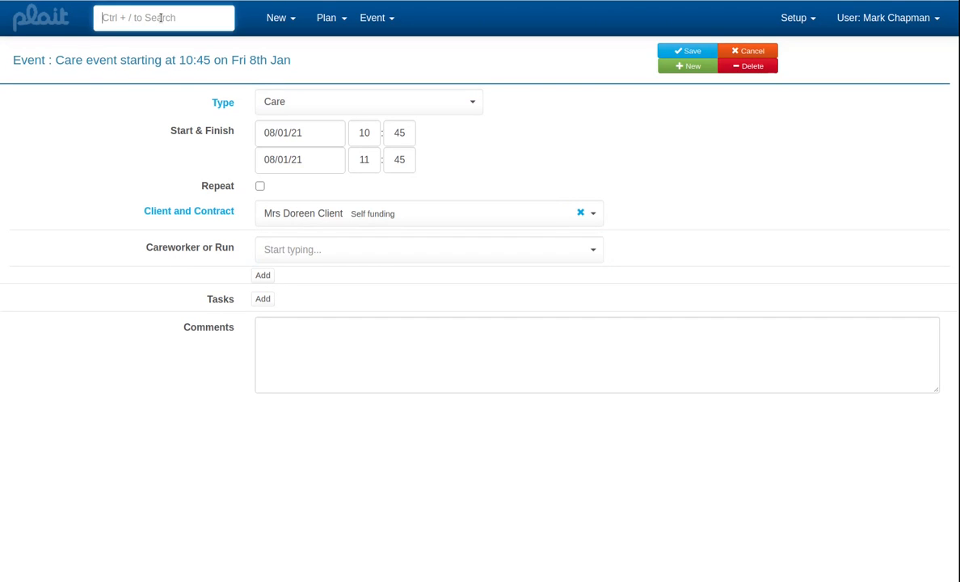
pyautogui.write('care')
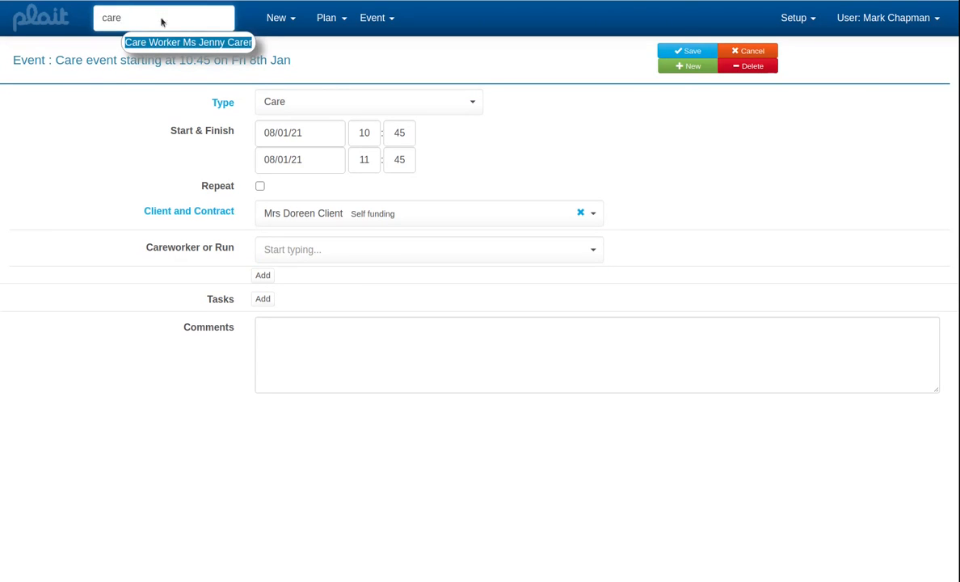
pyautogui.press('Return')
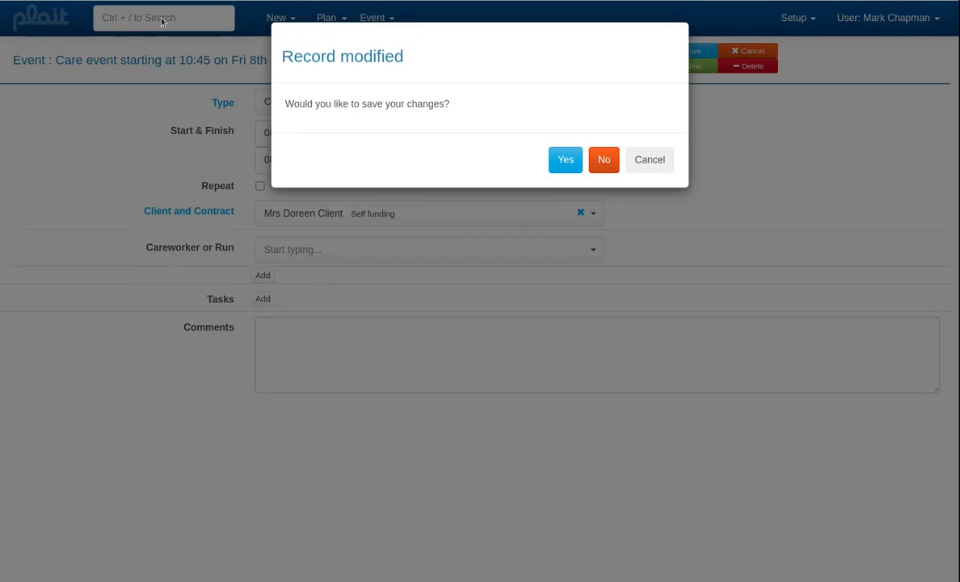
pyautogui.click(606, 162)
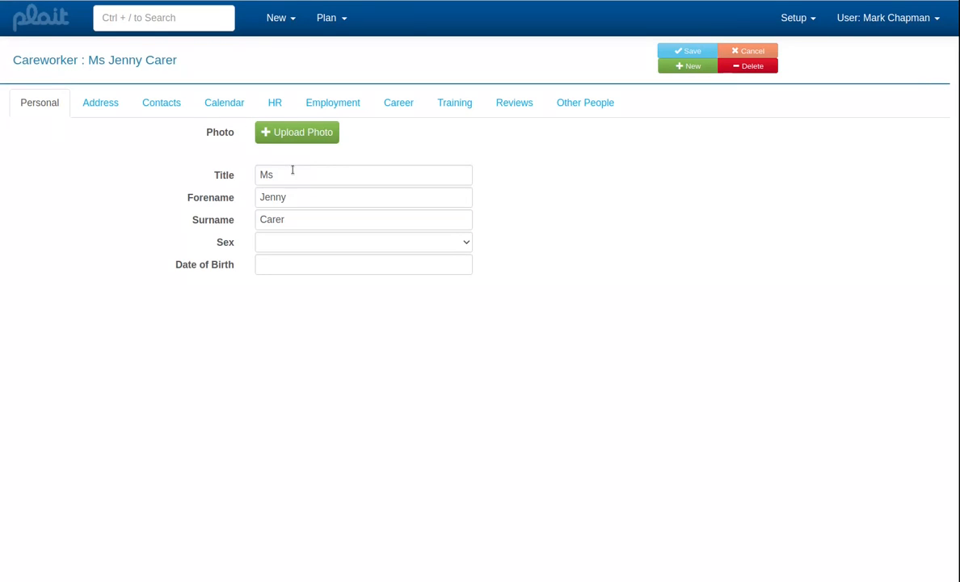
pyautogui.click(224, 105)
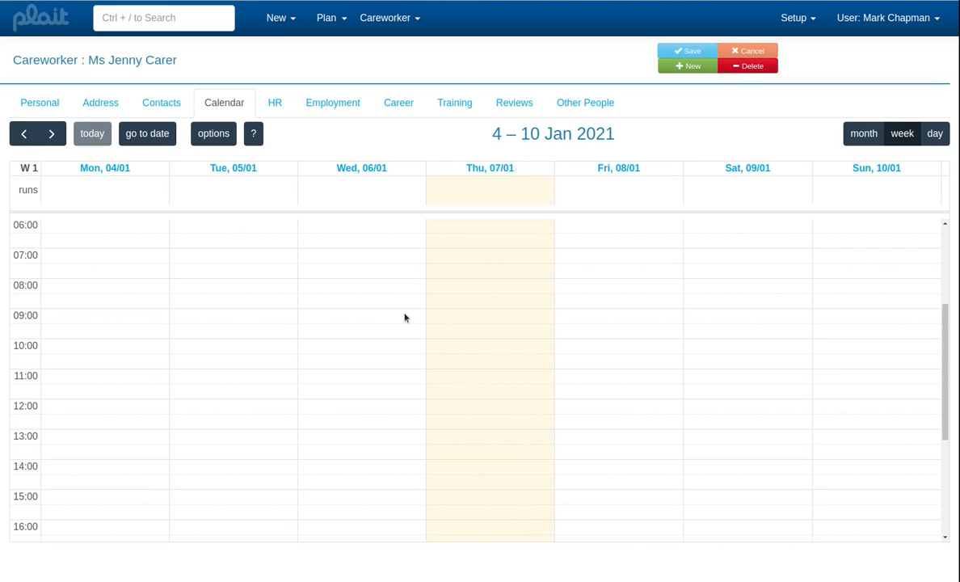
pyautogui.moveTo(405, 318); pyautogui.dragTo(392, 518)
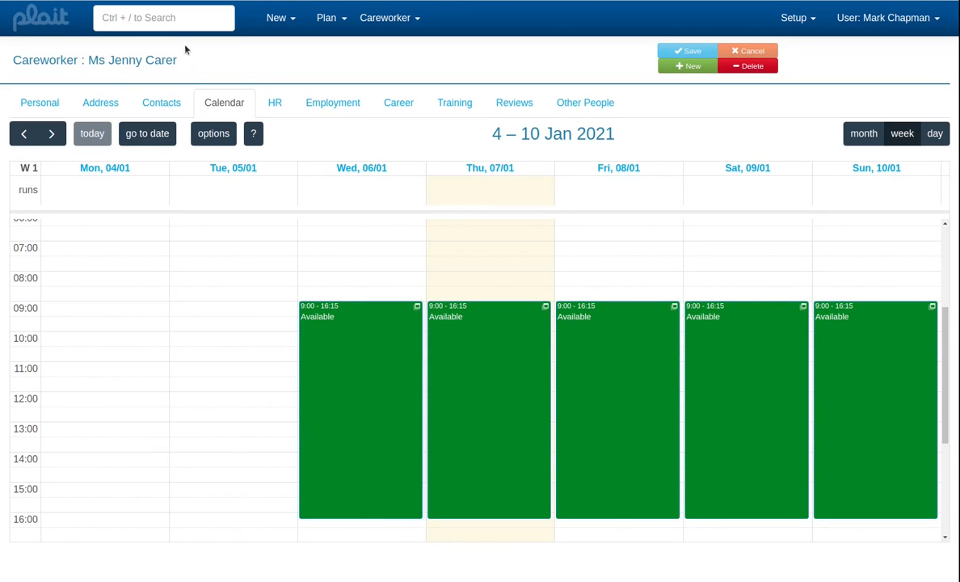
# - Assign the careworker with the Starter contract to the unallocated care event on 8 January and save the event
pyautogui.click(53, 25)
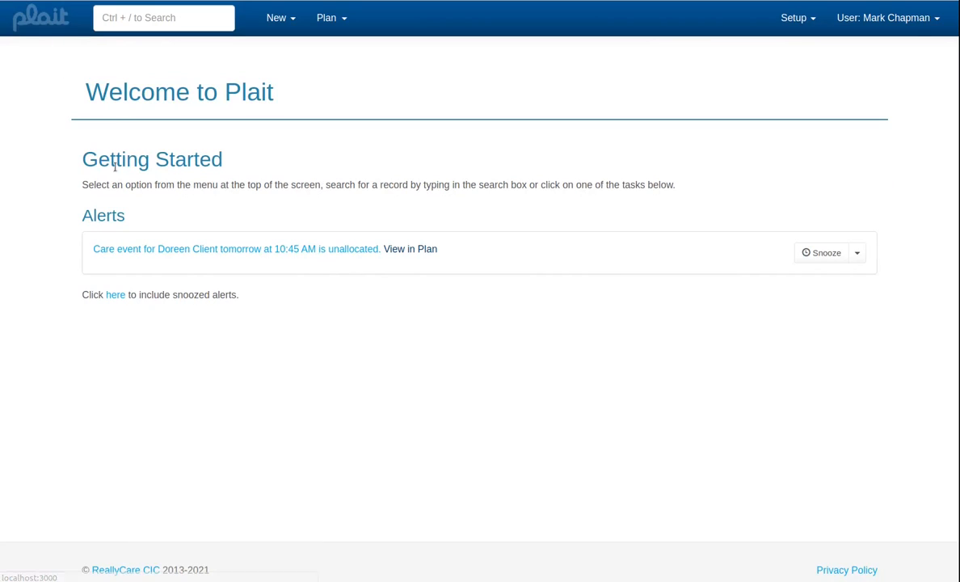
pyautogui.click(153, 248)
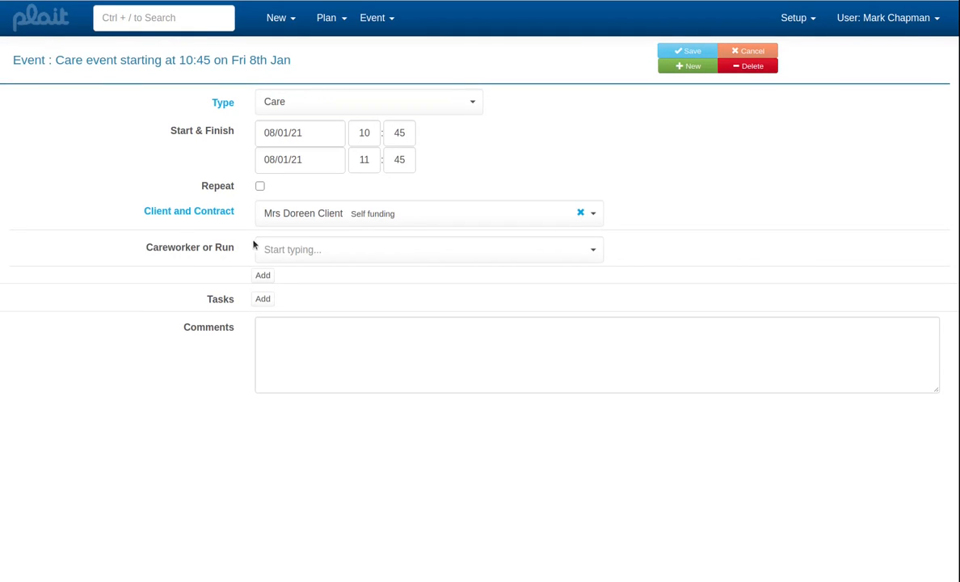
pyautogui.click(277, 252)
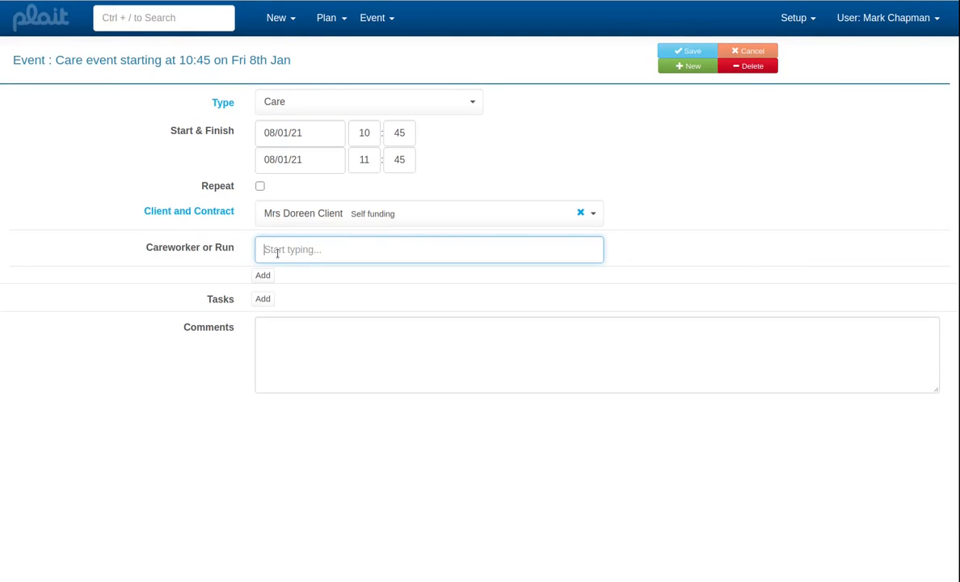
pyautogui.write('?')
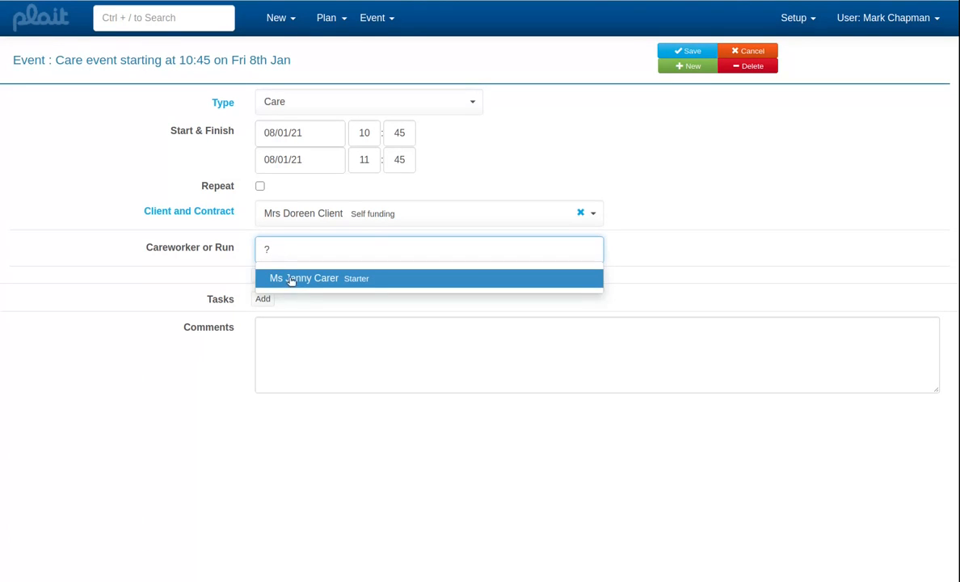
pyautogui.click(318, 280)
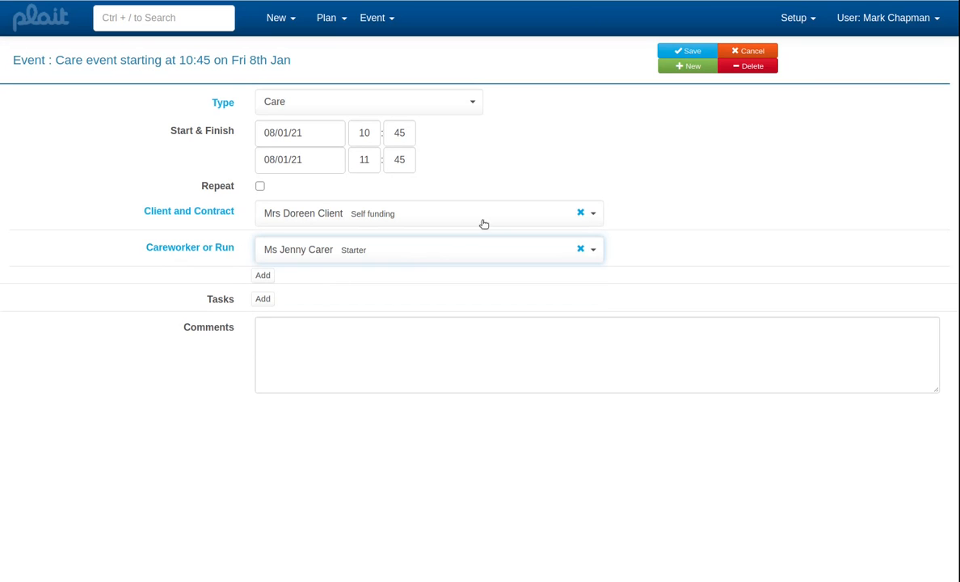
pyautogui.click(686, 53)
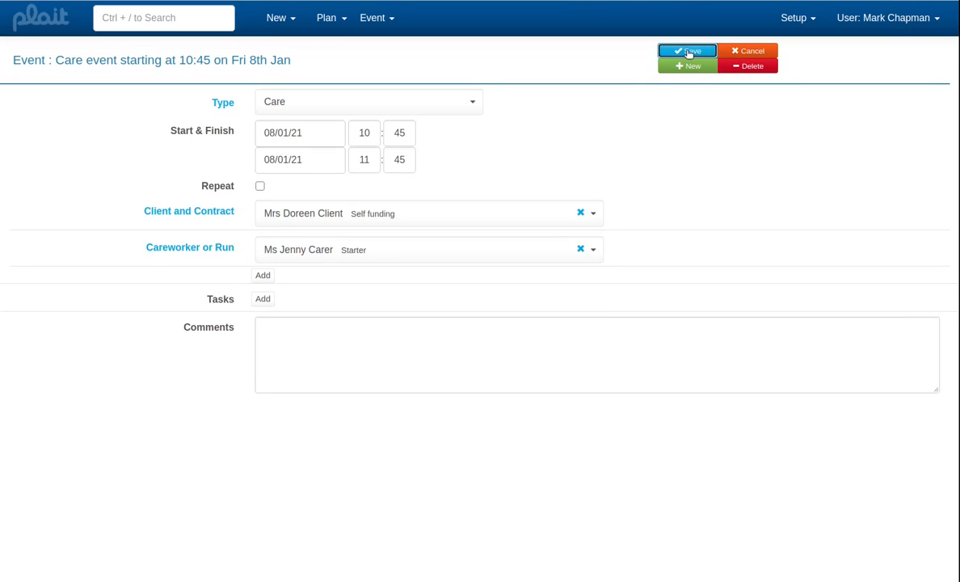
# - Show all details of the care event and examine the breakdown of its careworker cost
pyautogui.click(392, 21)
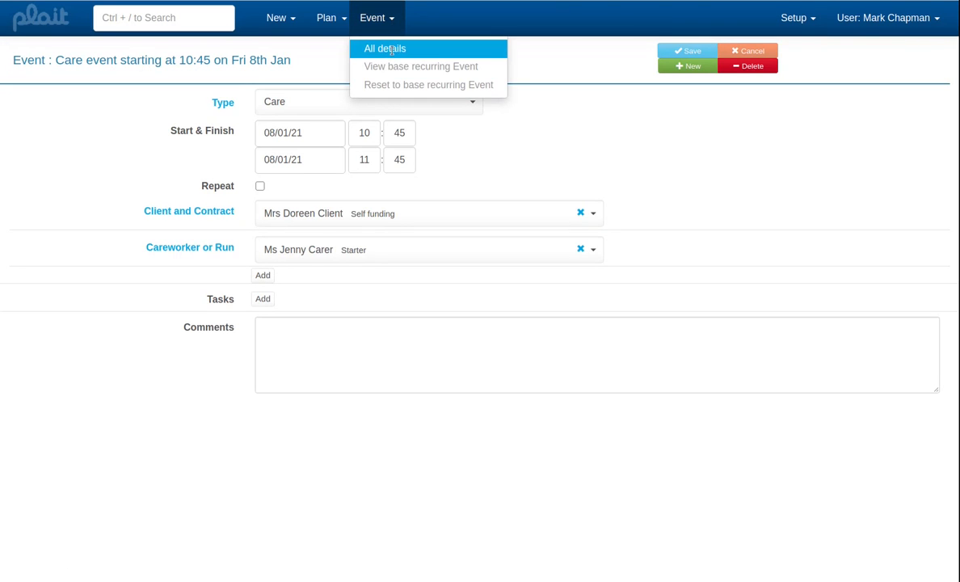
pyautogui.click(392, 50)
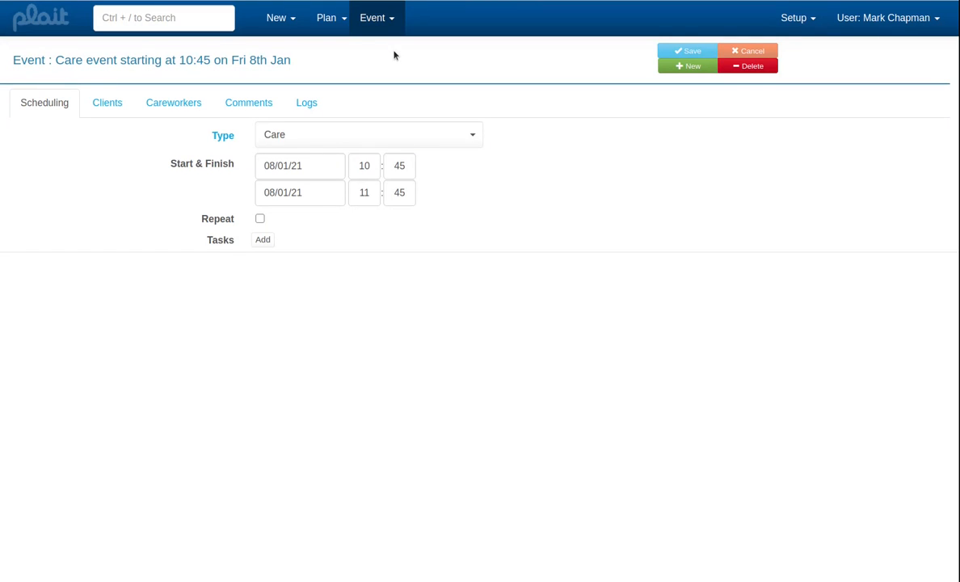
pyautogui.click(174, 106)
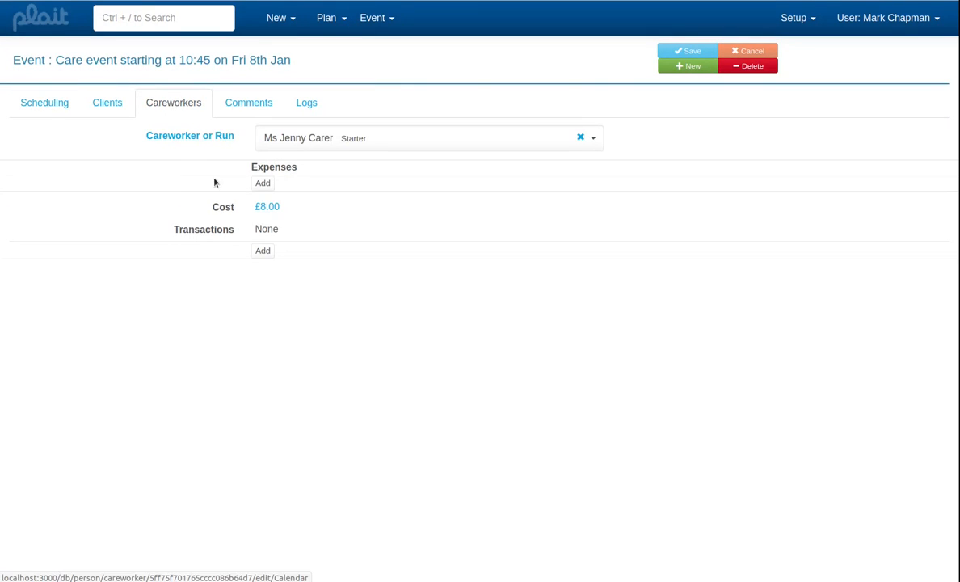
pyautogui.click(268, 206)
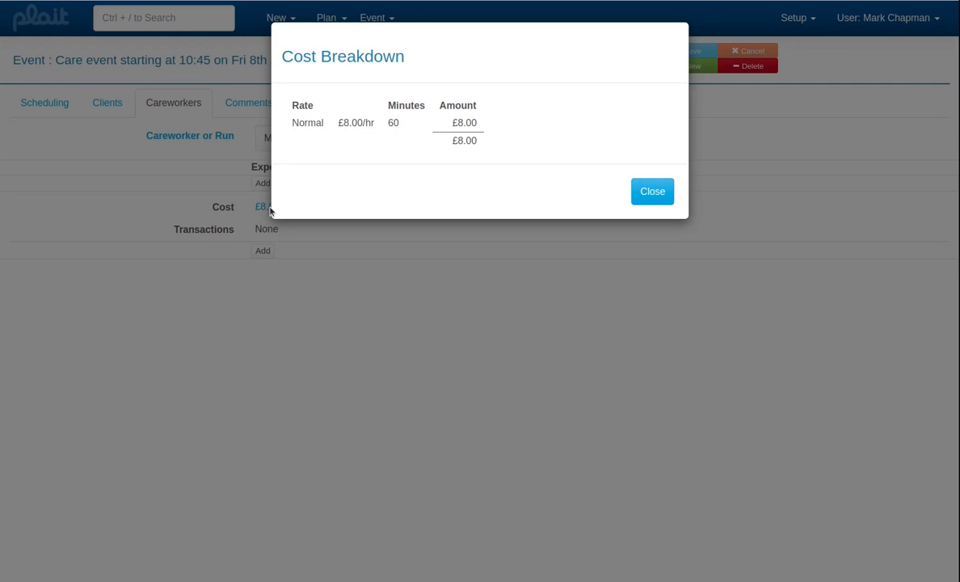
pyautogui.click(652, 194)
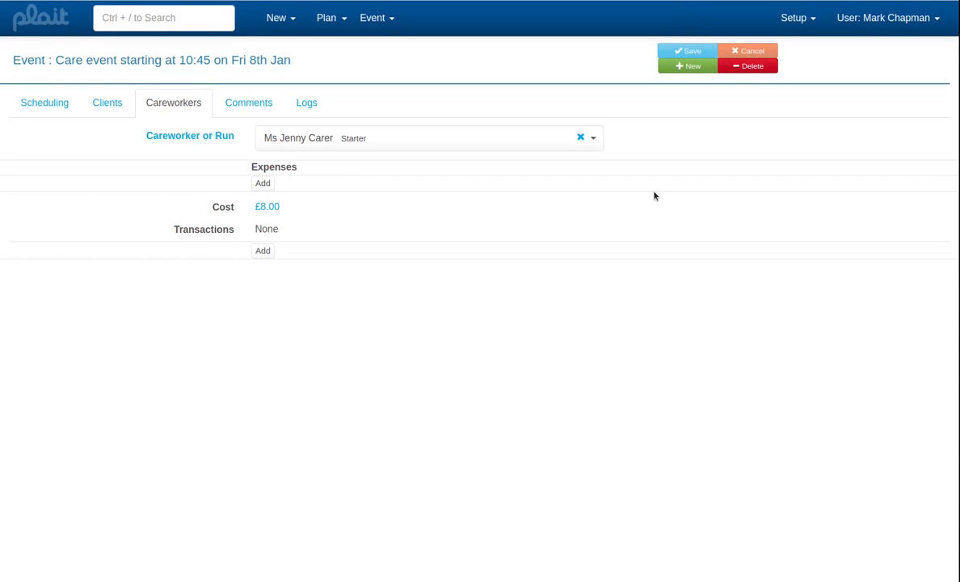
# - Search the records for "tari" and open the tariffs of the Tariffs Demo organisation
pyautogui.click(196, 22)
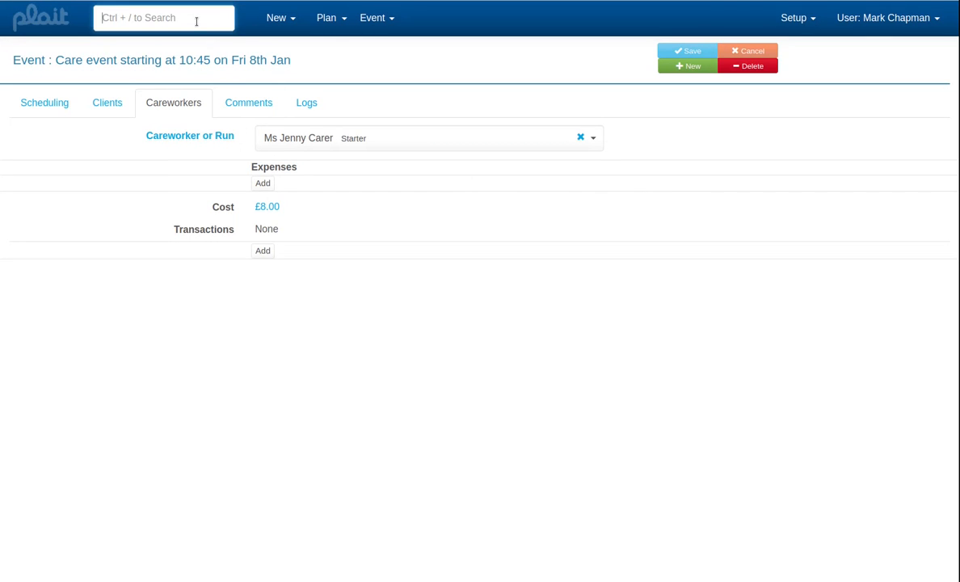
pyautogui.write('tari')
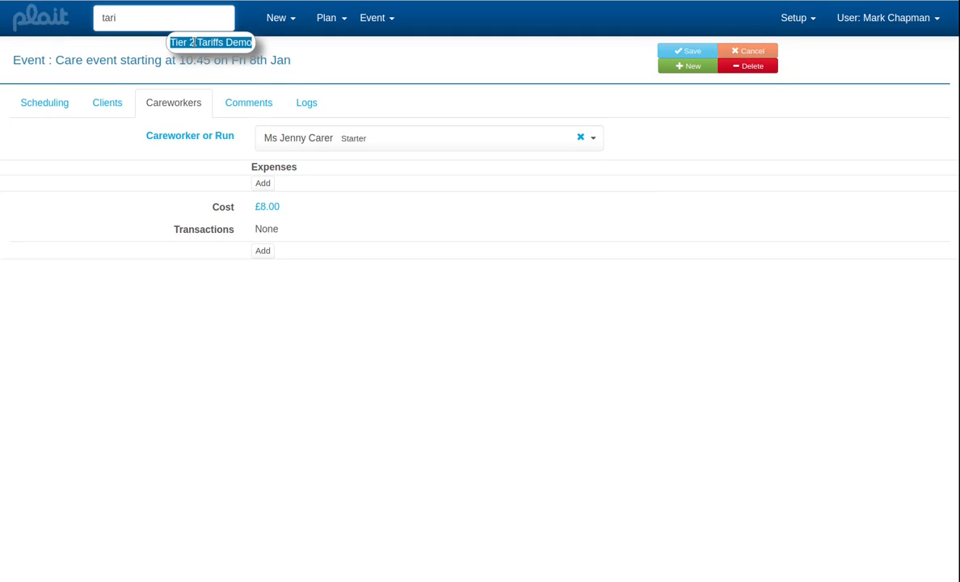
pyautogui.click(195, 44)
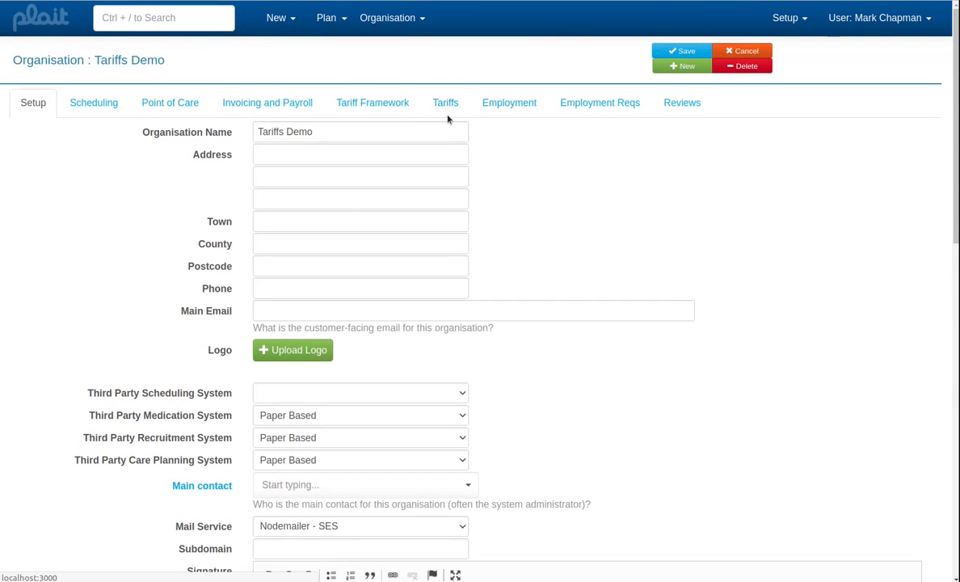
pyautogui.click(445, 105)
# - Add a charge rate named Normal to the charging scales at £17.00 per hour and £0.00 per unit
pyautogui.scroll(-3, 386, 323)
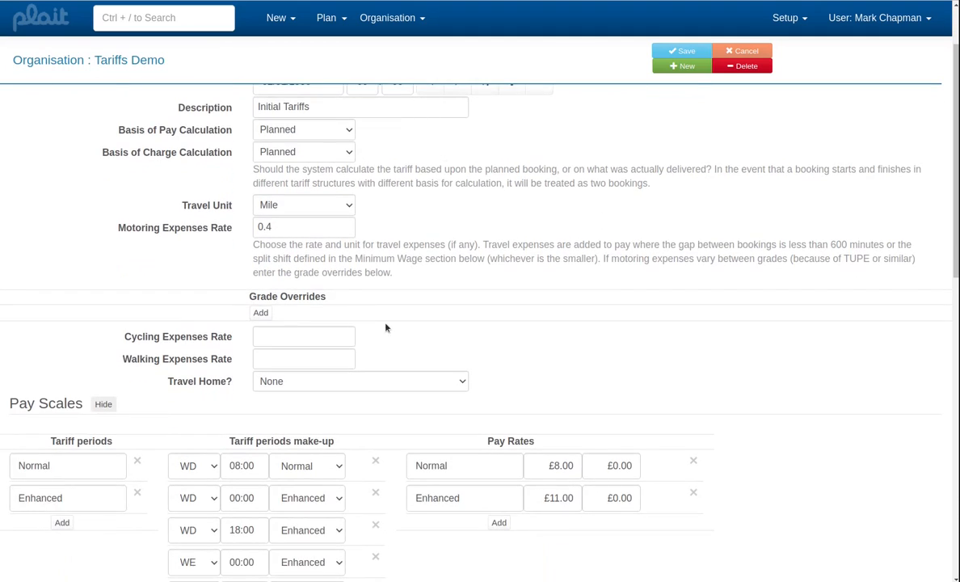
pyautogui.scroll(-6, 374, 351)
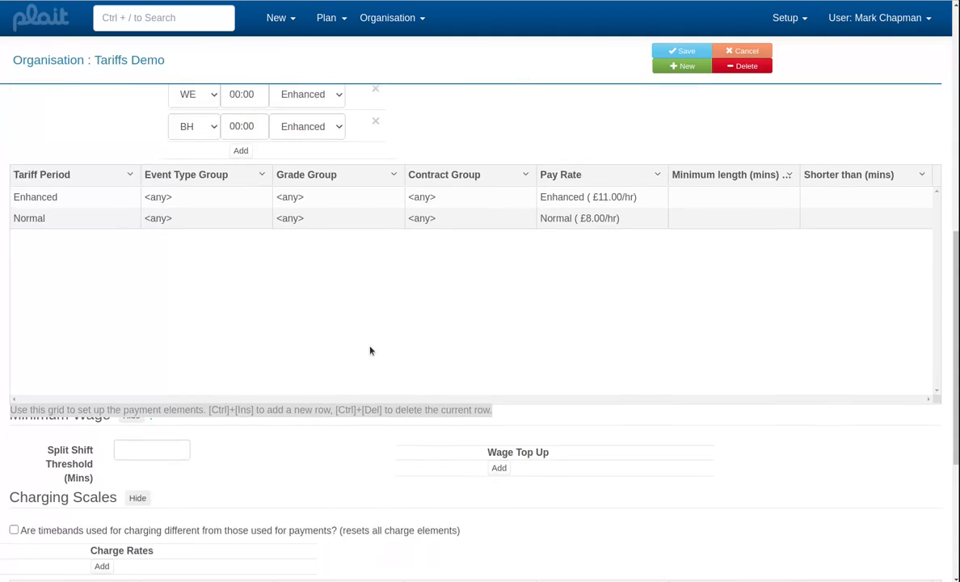
pyautogui.scroll(-1, 370, 348)
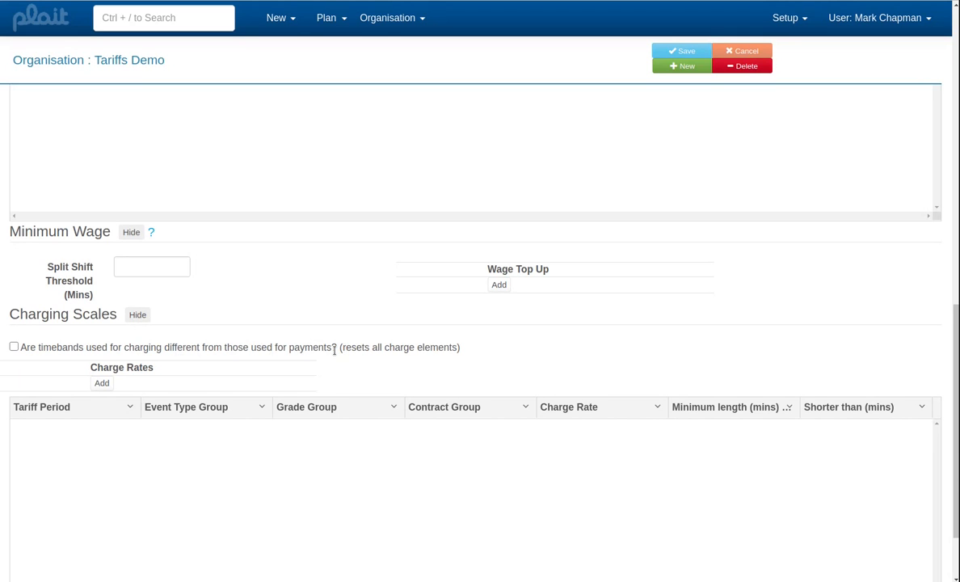
pyautogui.scroll(3, 331, 347)
pyautogui.scroll(3, 338, 350)
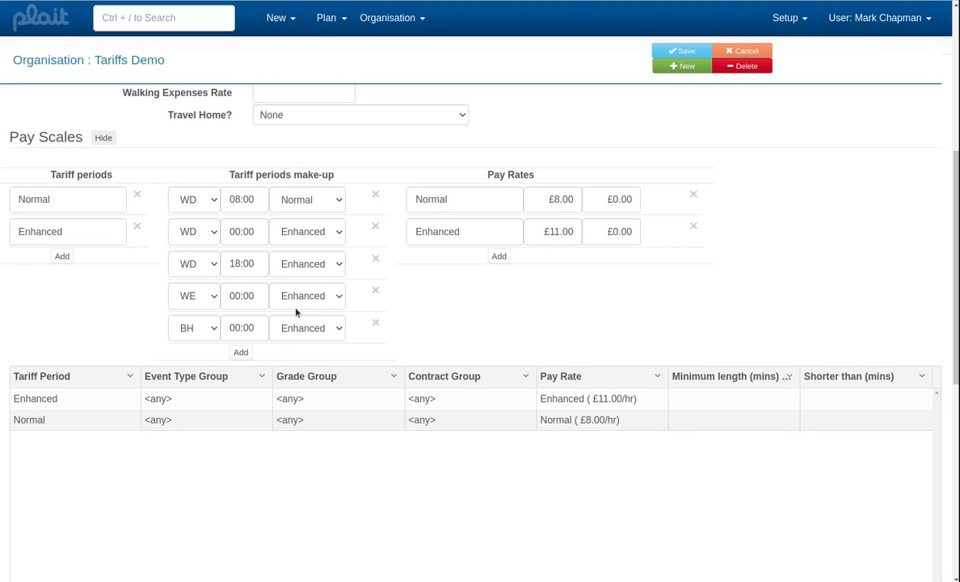
pyautogui.scroll(-5, 293, 309)
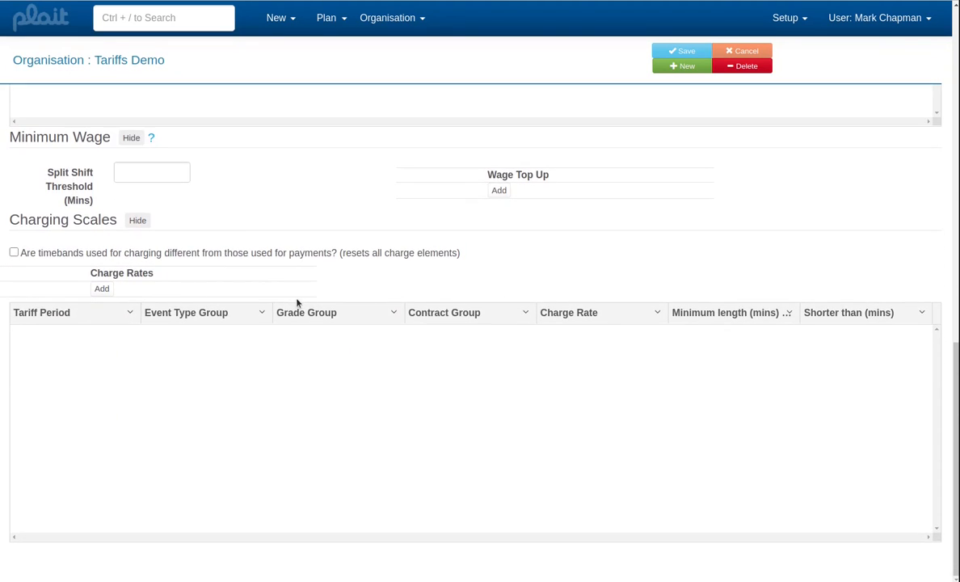
pyautogui.click(103, 289)
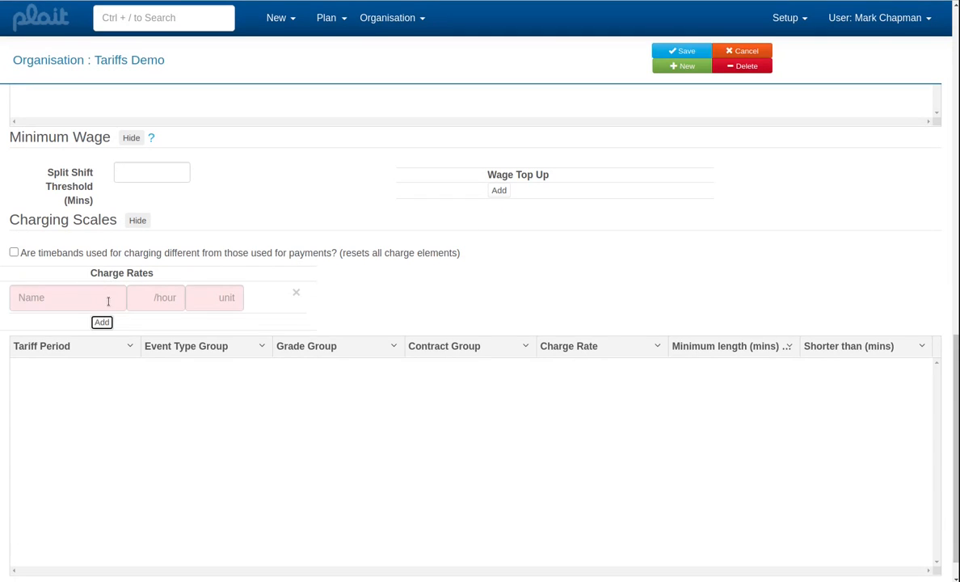
pyautogui.click(116, 305)
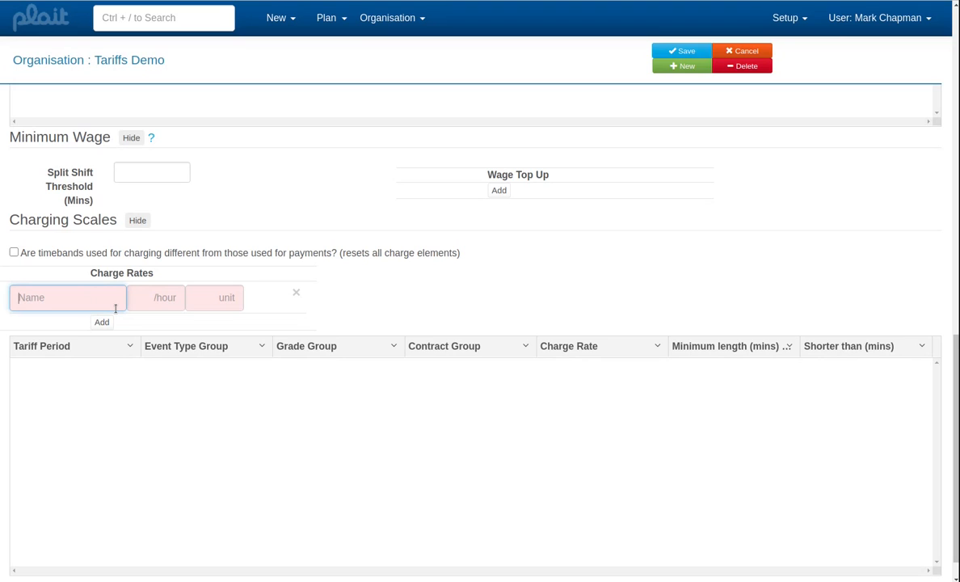
pyautogui.write('Normal')
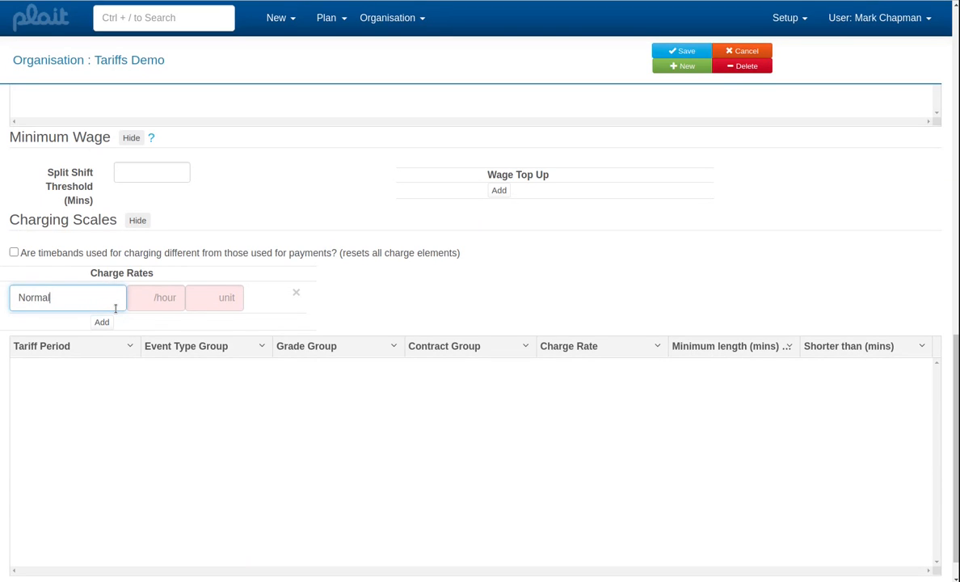
pyautogui.press('Tab')
pyautogui.write('17')
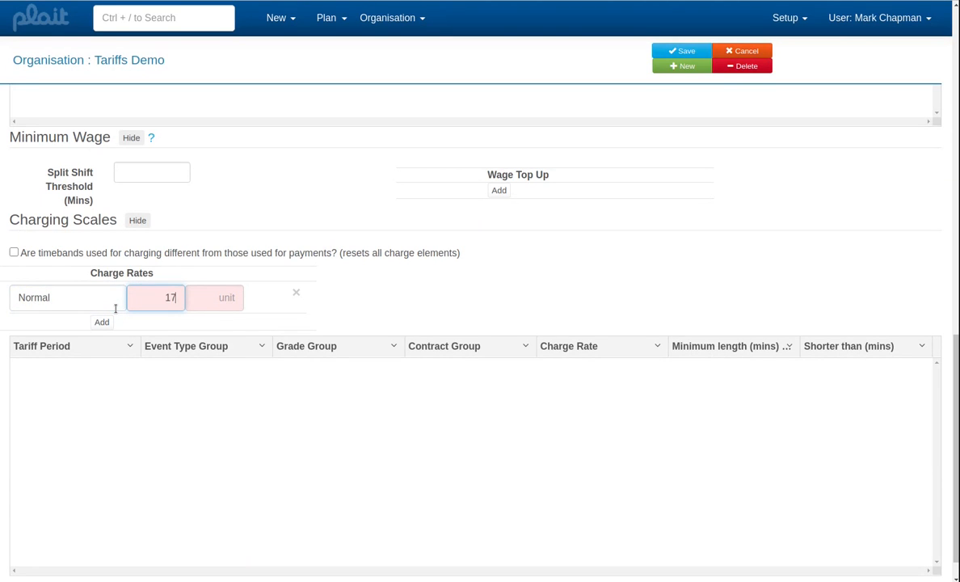
pyautogui.press('Tab')
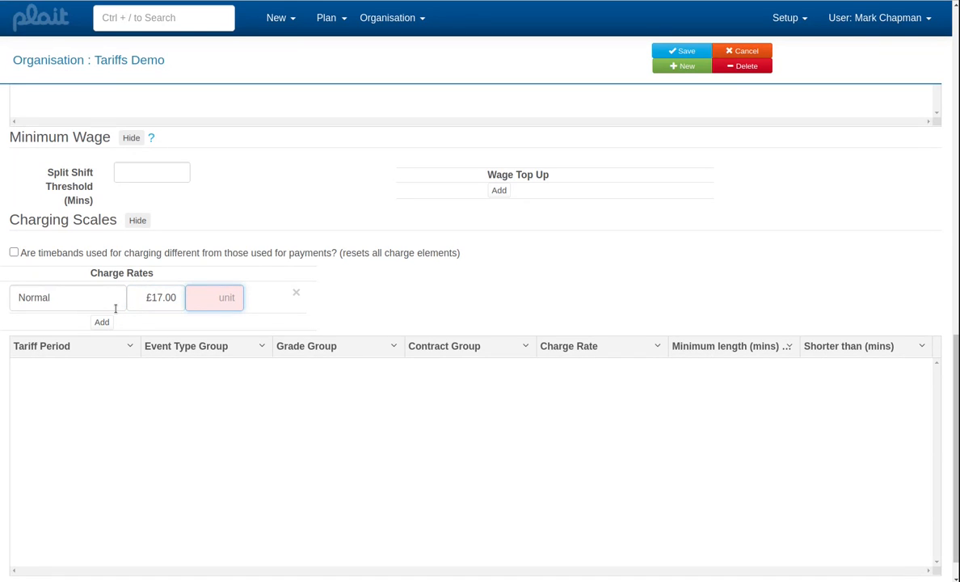
pyautogui.write('0')
pyautogui.press('Tab')
# - Add a charge rate named Enhanced at £21.00 per hour and £0.00 per unit, and save the organisation
pyautogui.click(99, 320)
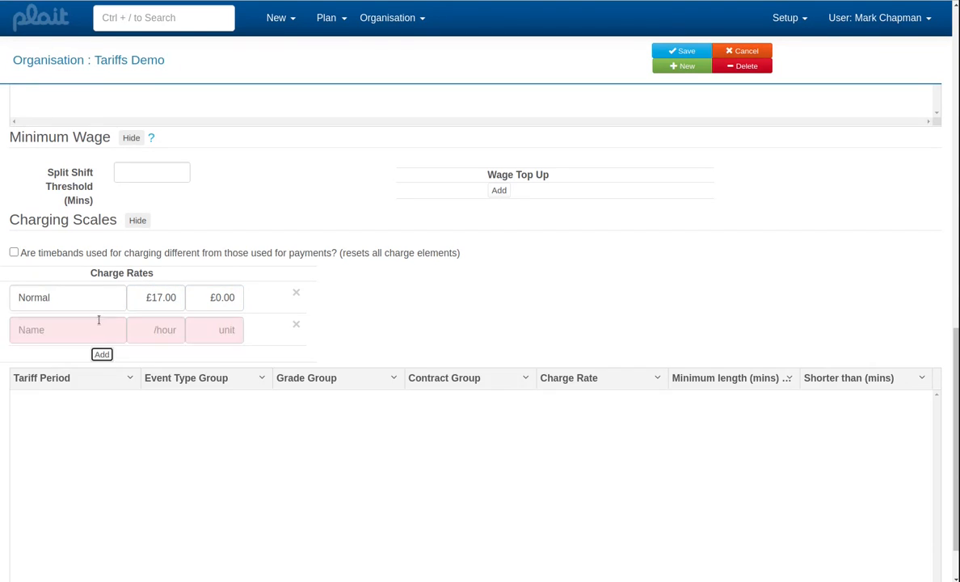
pyautogui.click(101, 330)
pyautogui.write('En')
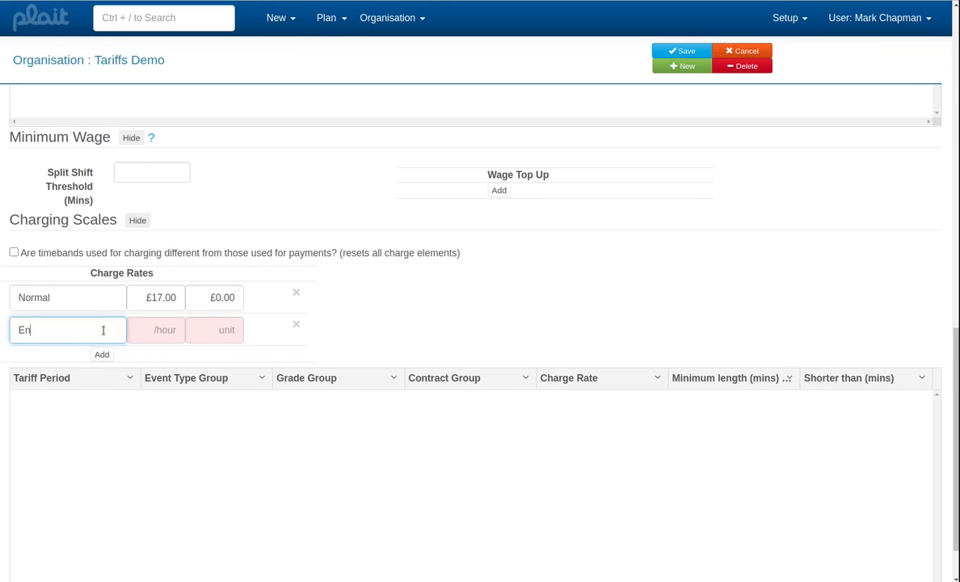
pyautogui.write('hanced')
pyautogui.click(163, 331)
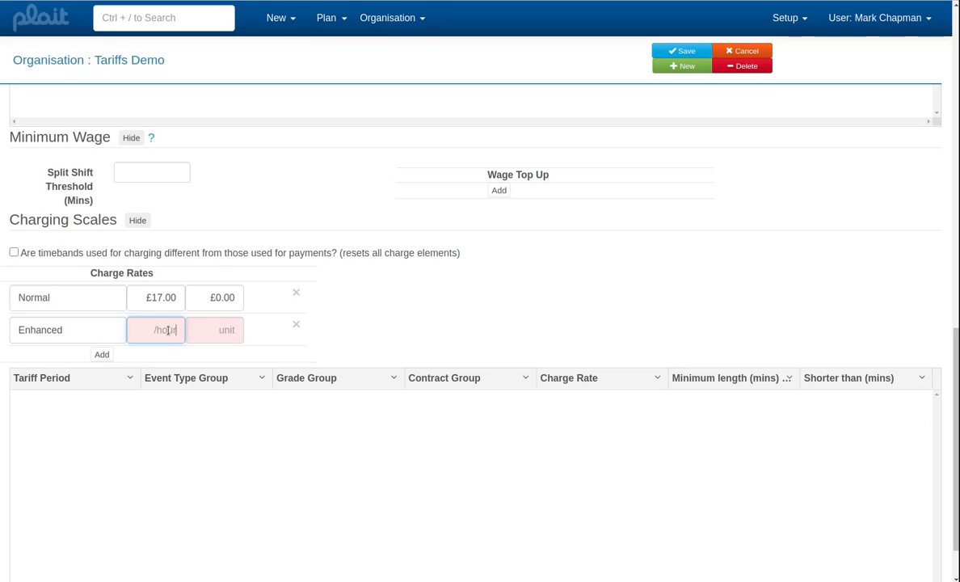
pyautogui.write('21')
pyautogui.click(198, 329)
pyautogui.write('0')
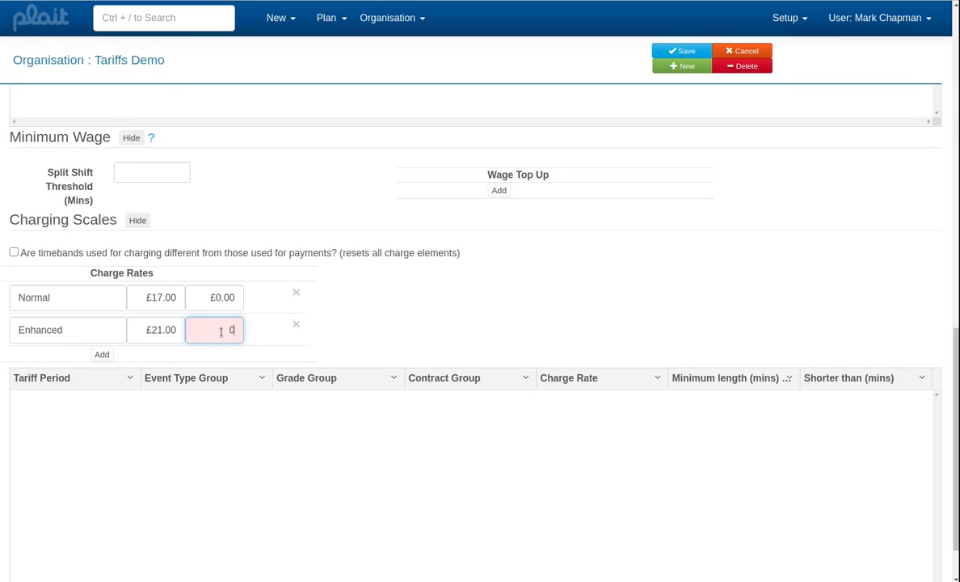
pyautogui.press('Tab')
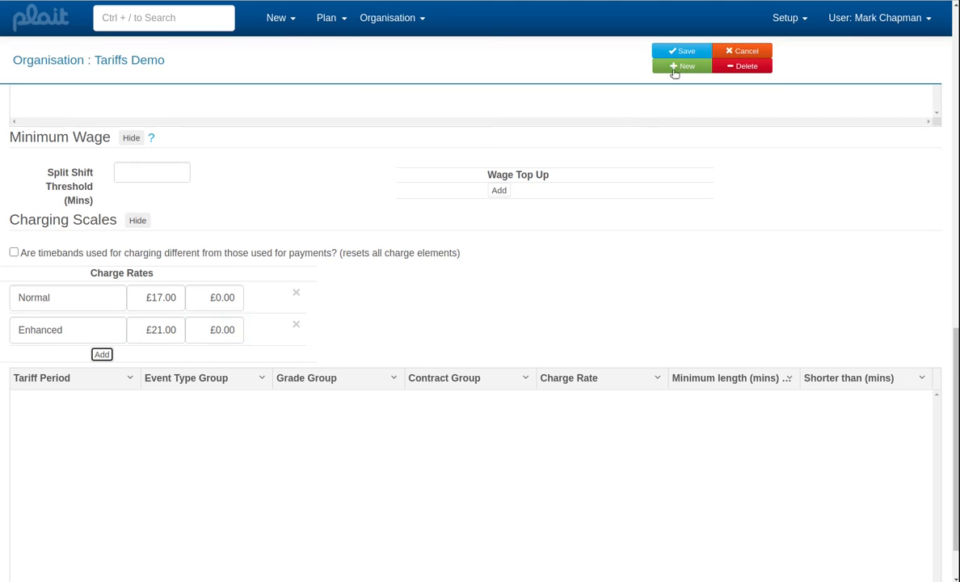
pyautogui.click(681, 54)
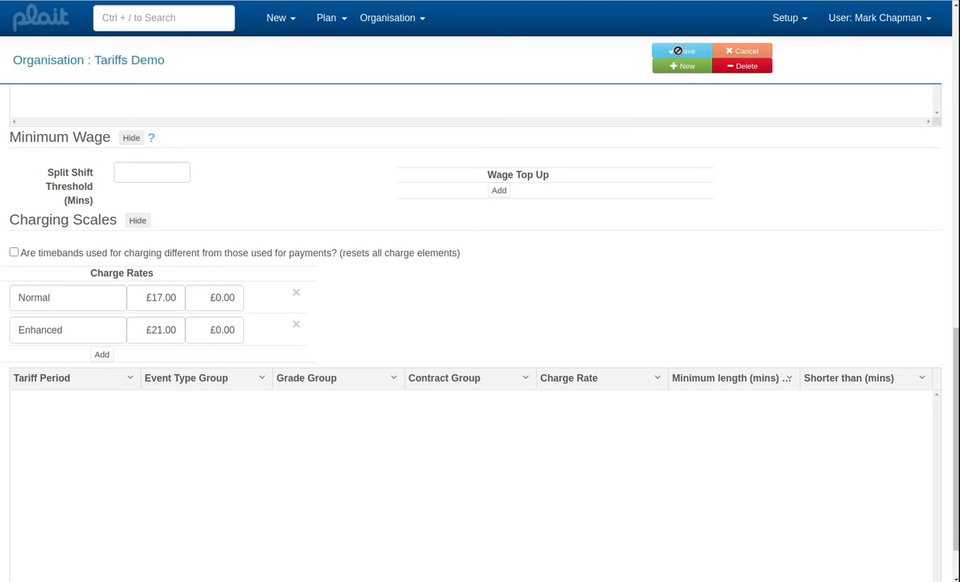
pyautogui.click(15, 253)
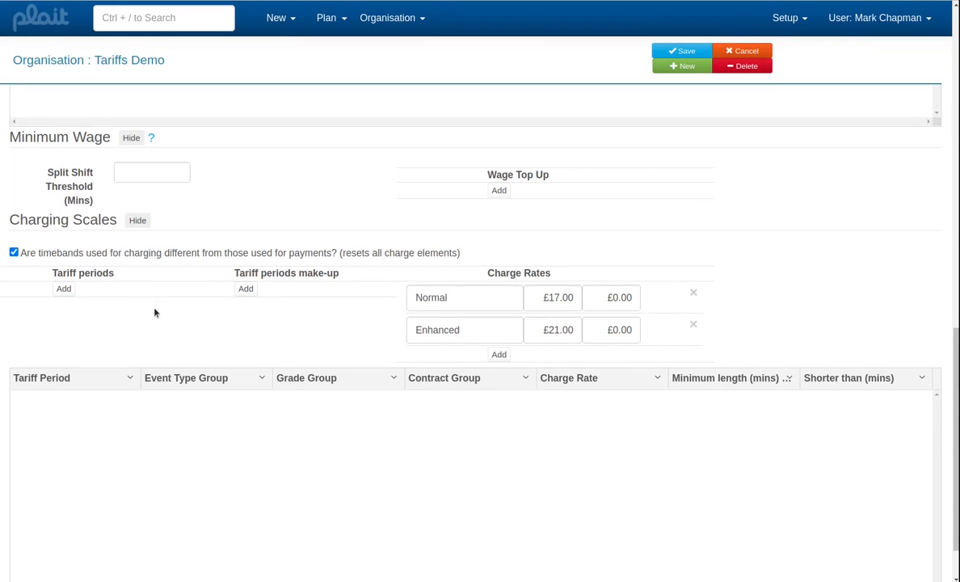
pyautogui.scroll(1, 159, 314)
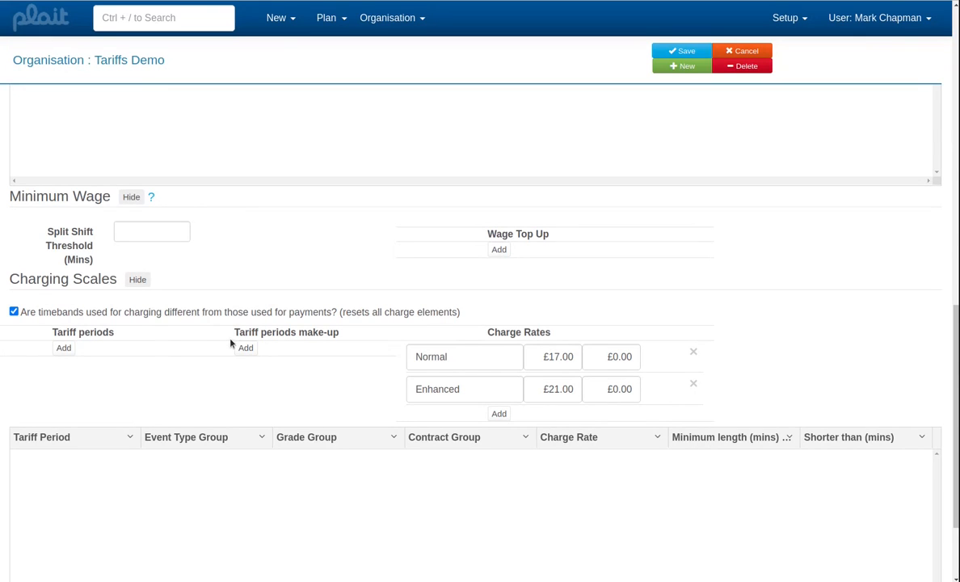
pyautogui.click(739, 55)
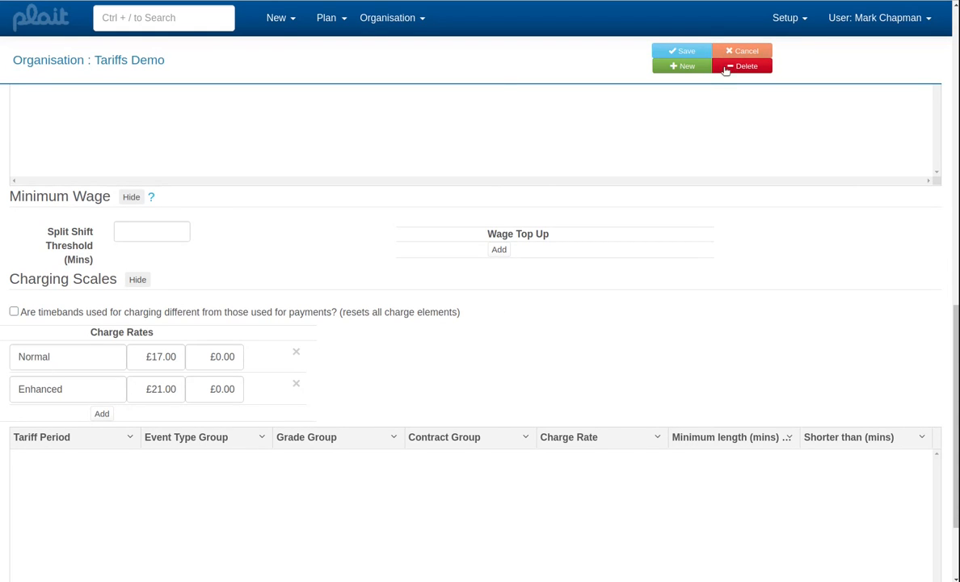
# - Add a charge element to the charging grid that applies the Normal charge rate to the Normal tariff period
pyautogui.doubleClick(250, 499)
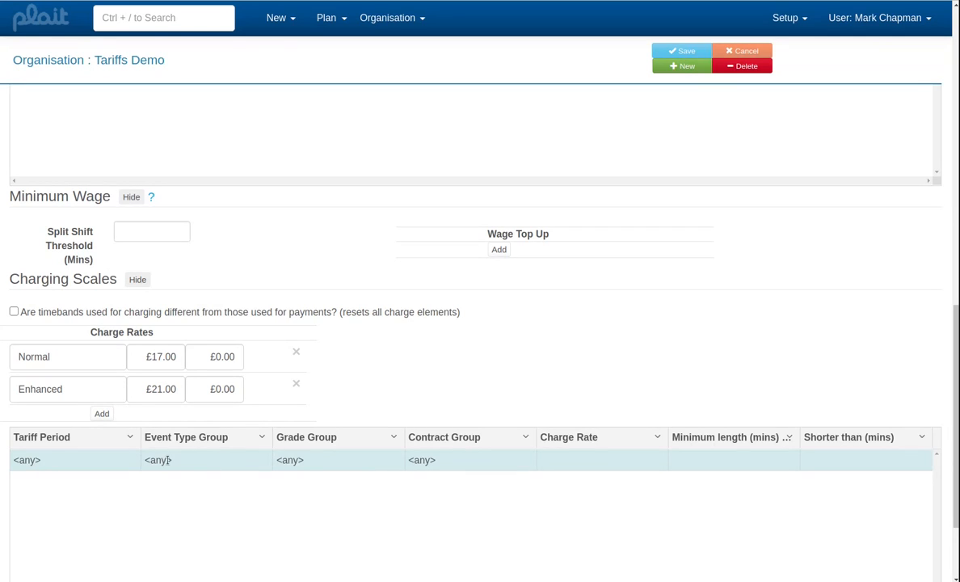
pyautogui.click(103, 459)
pyautogui.scroll(-1, 103, 458)
pyautogui.click(75, 376)
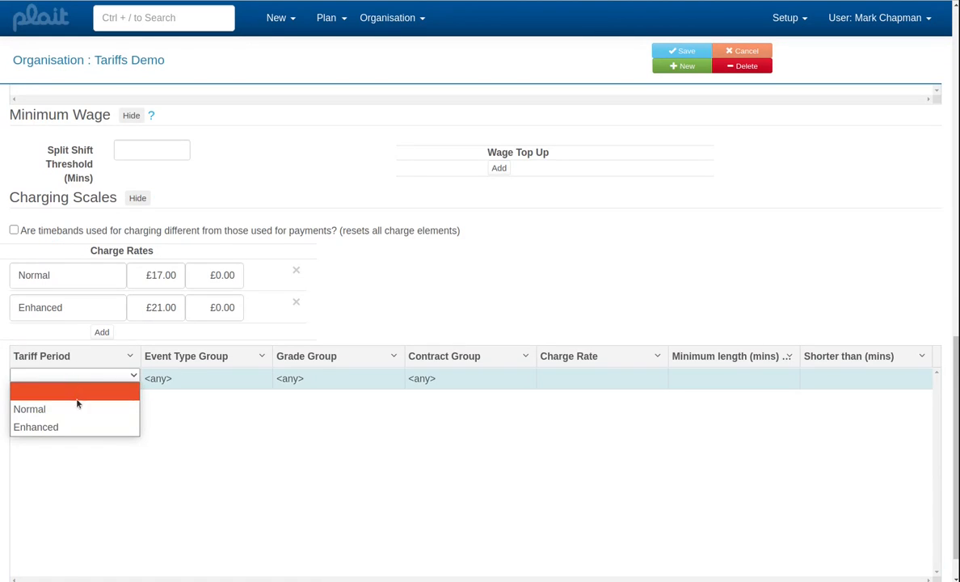
pyautogui.click(78, 408)
pyautogui.press('Tab')
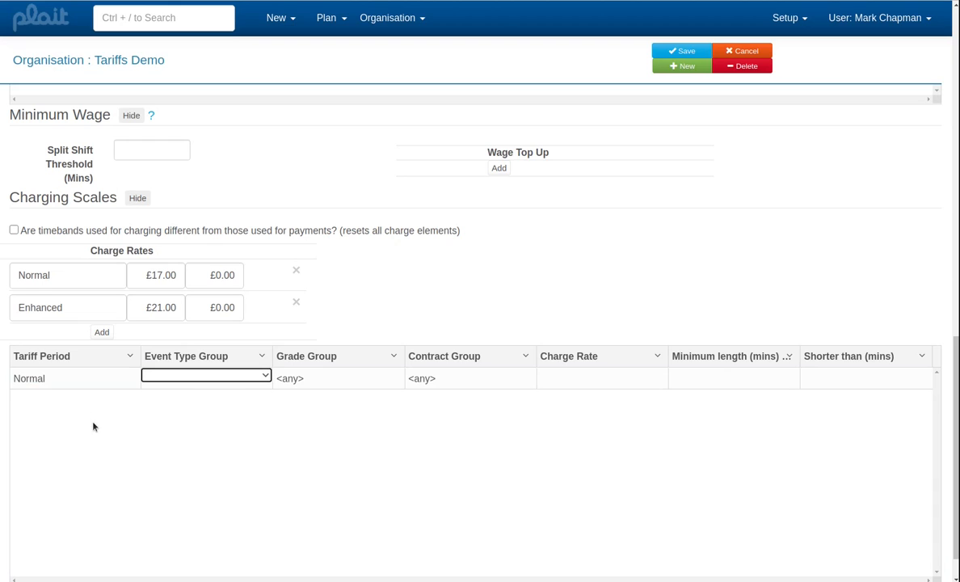
pyautogui.click(587, 383)
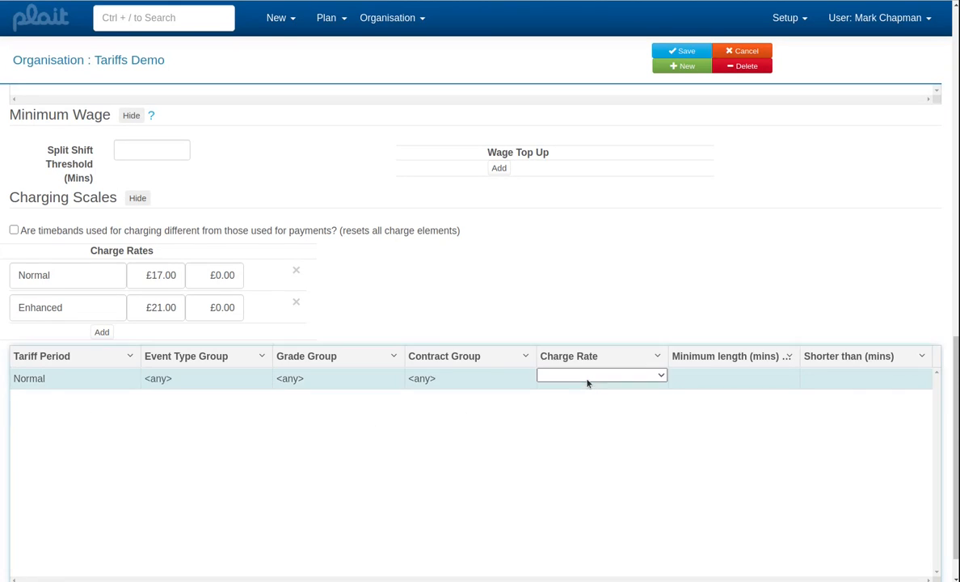
pyautogui.click(594, 380)
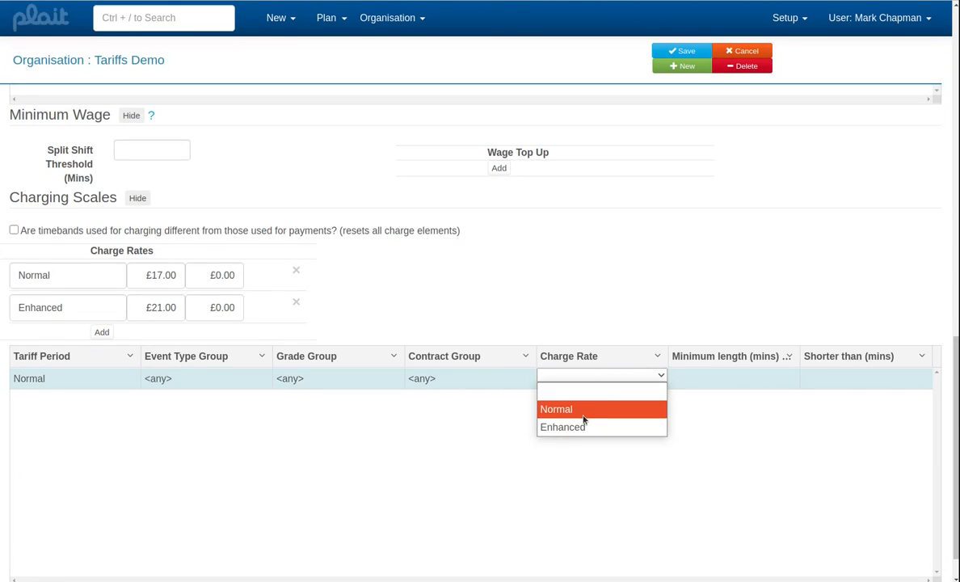
pyautogui.click(558, 407)
pyautogui.press('Tab')
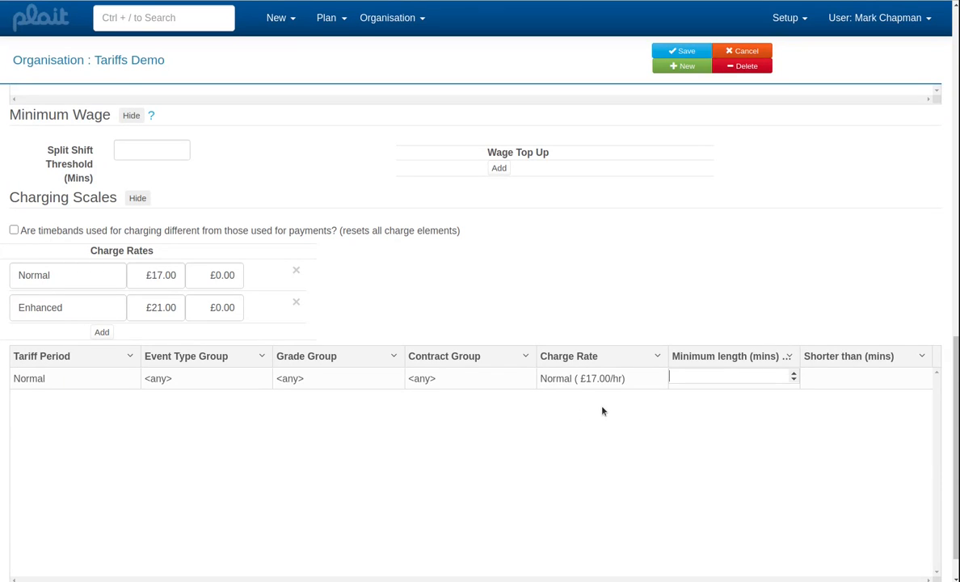
pyautogui.press('Tab')
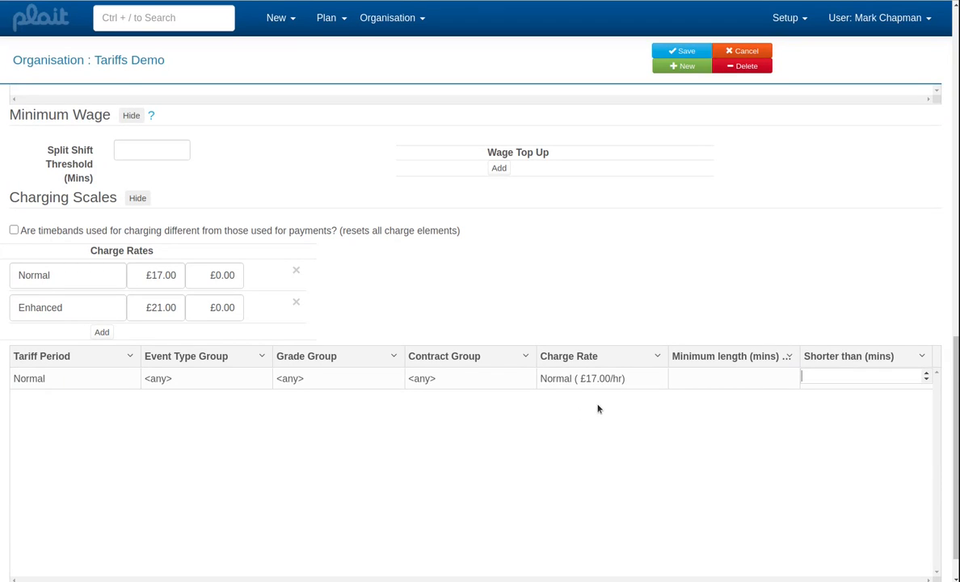
pyautogui.press('Tab')
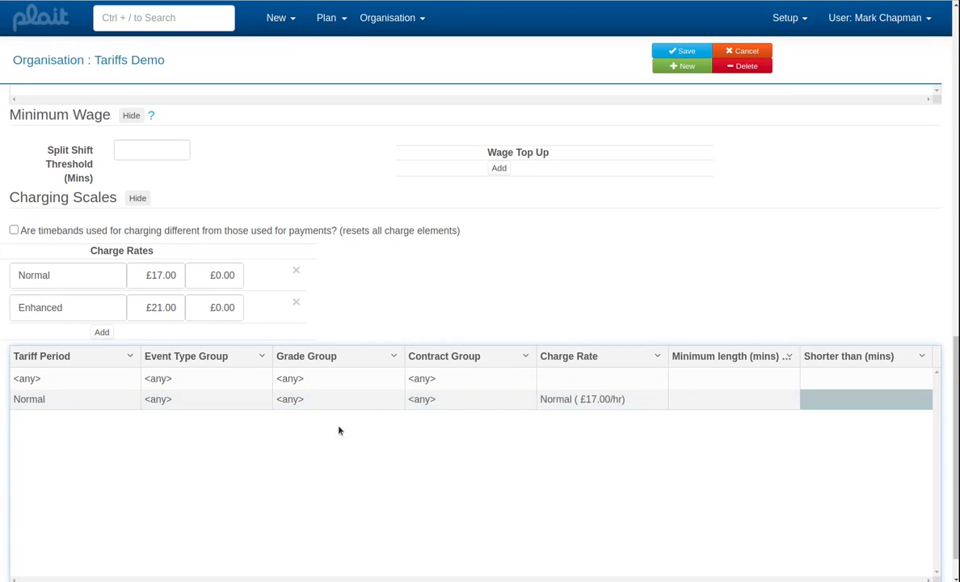
# - Assign the Enhanced charge rate to the Enhanced tariff period in the new charge element row, and save the organisation
pyautogui.click(125, 383)
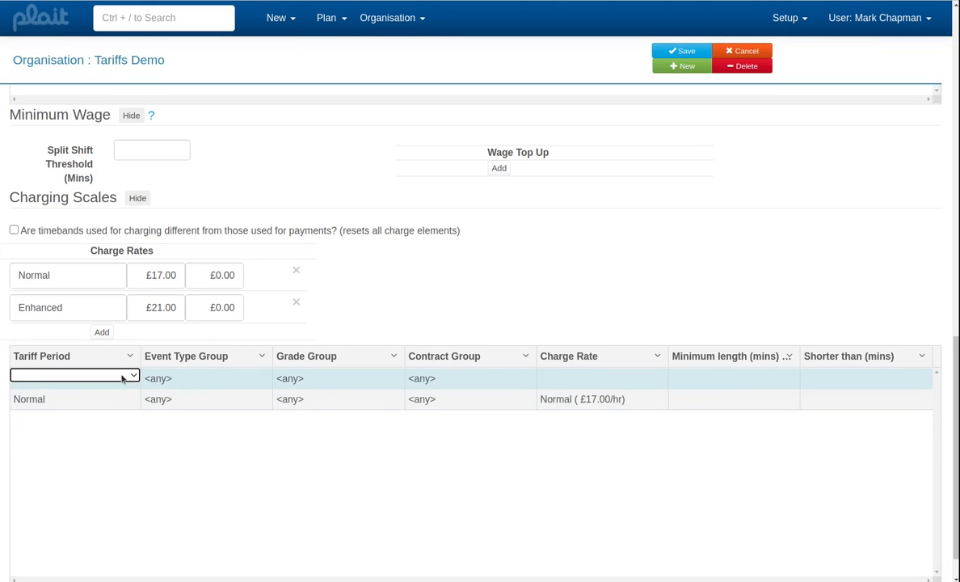
pyautogui.click(128, 375)
pyautogui.click(117, 425)
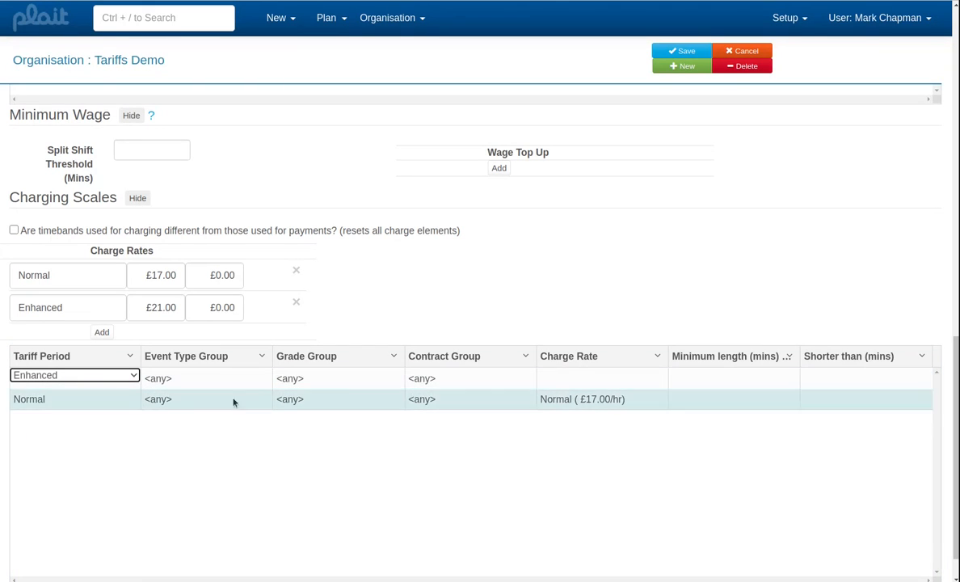
pyautogui.click(554, 378)
pyautogui.click(554, 379)
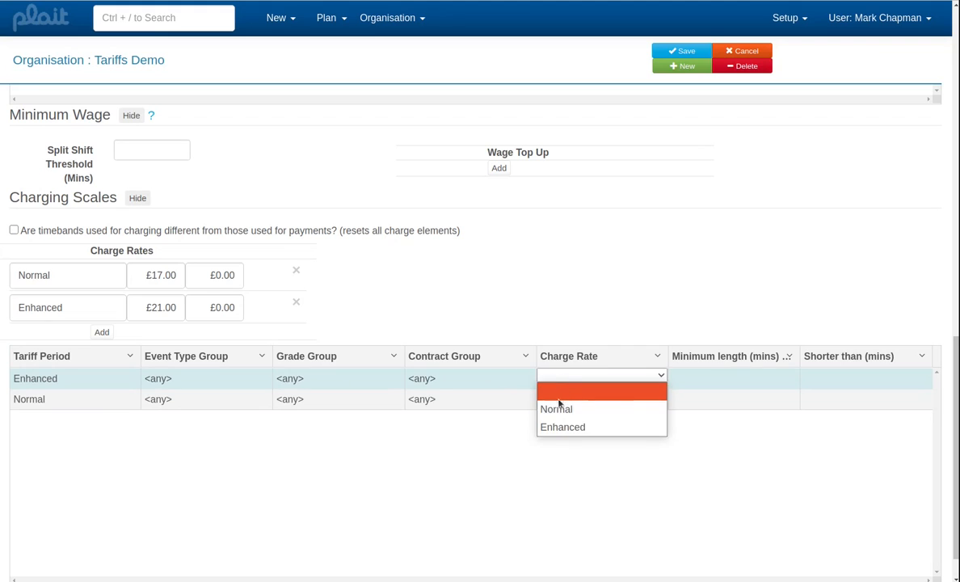
pyautogui.click(563, 427)
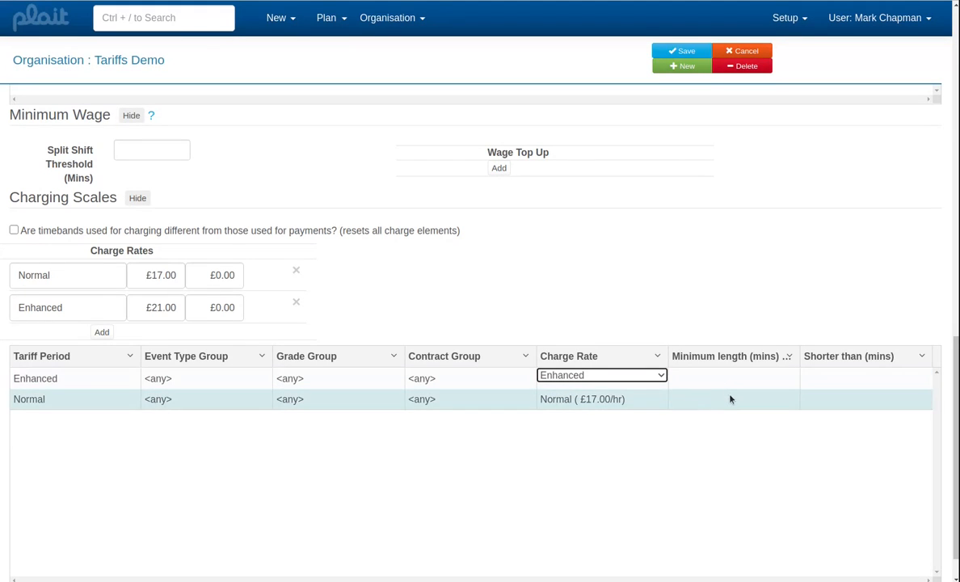
pyautogui.press('Tab')
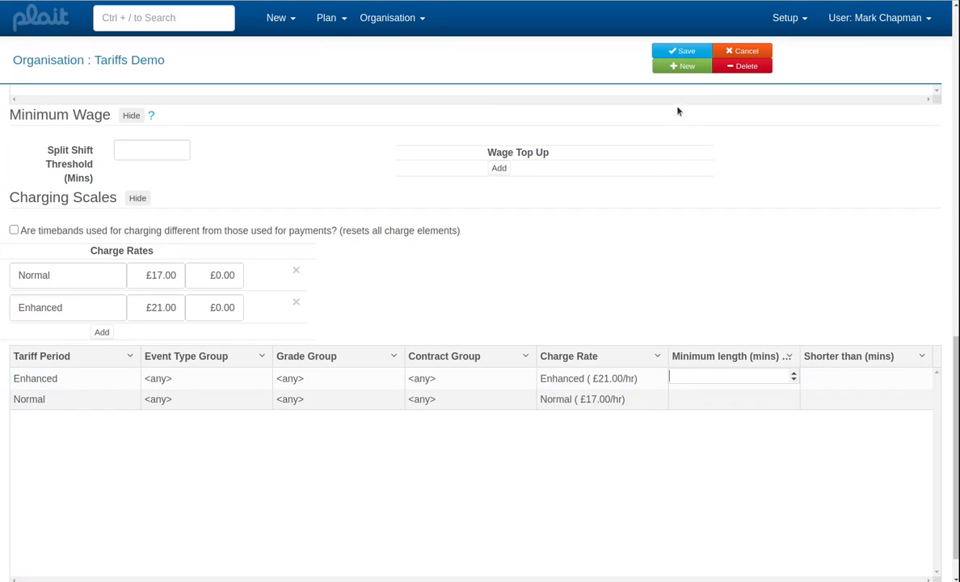
pyautogui.click(681, 49)
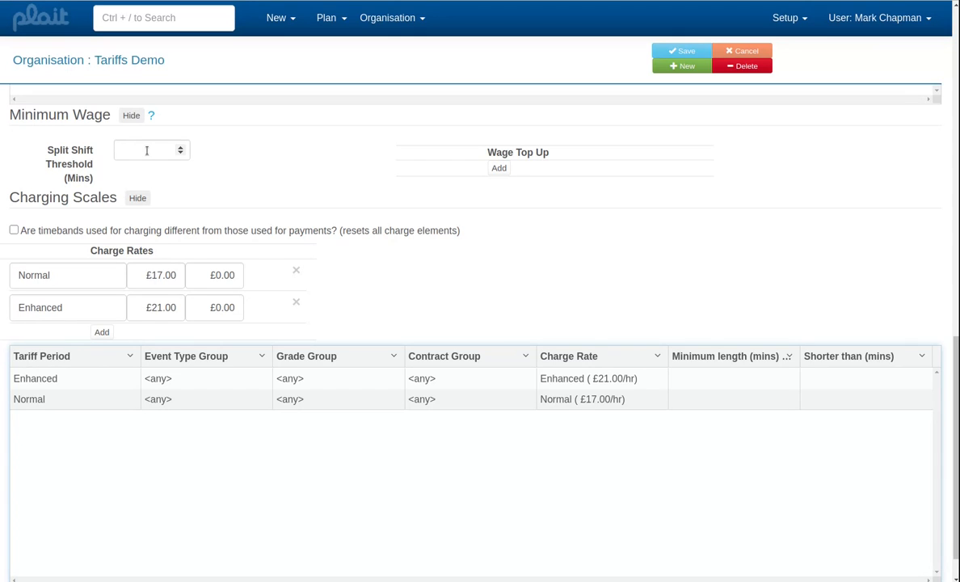
# - Set the minimum wage split shift threshold to 60 minutes
pyautogui.click(146, 150)
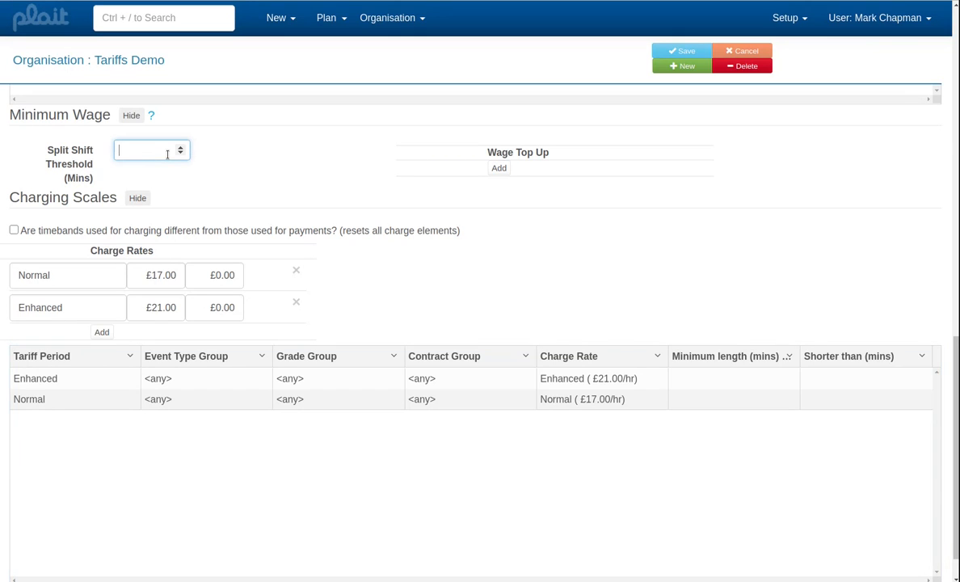
pyautogui.write('60')
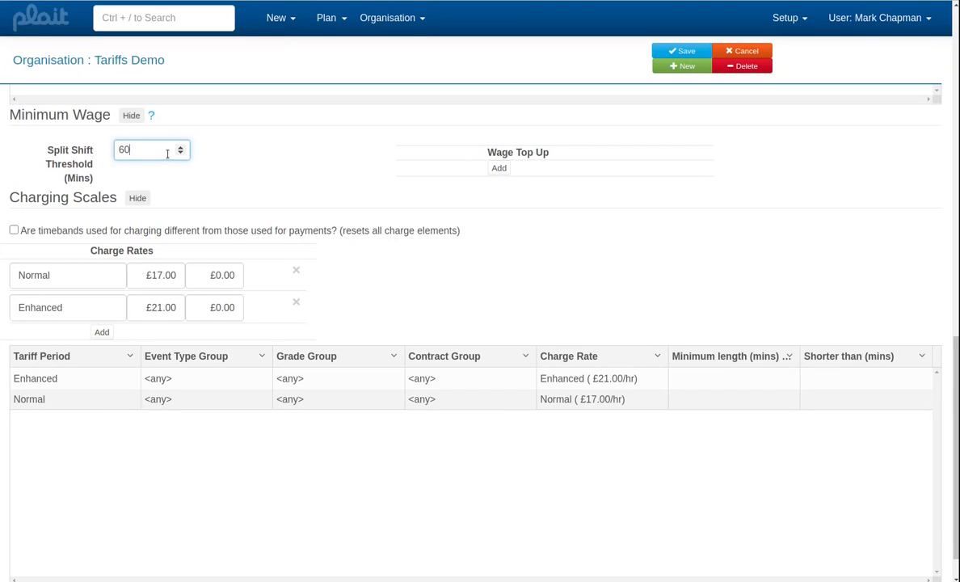
pyautogui.click(499, 168)
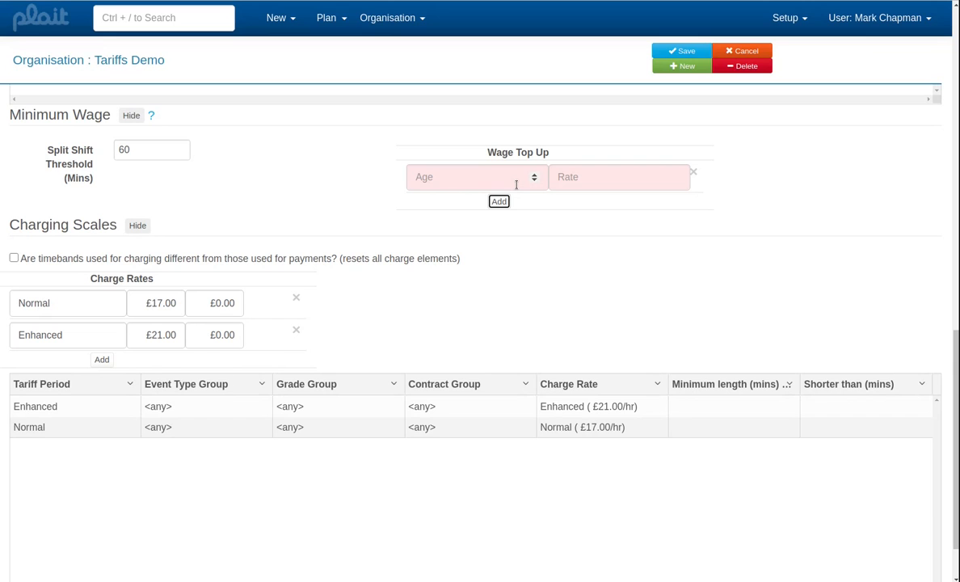
pyautogui.scroll(5, 520, 171)
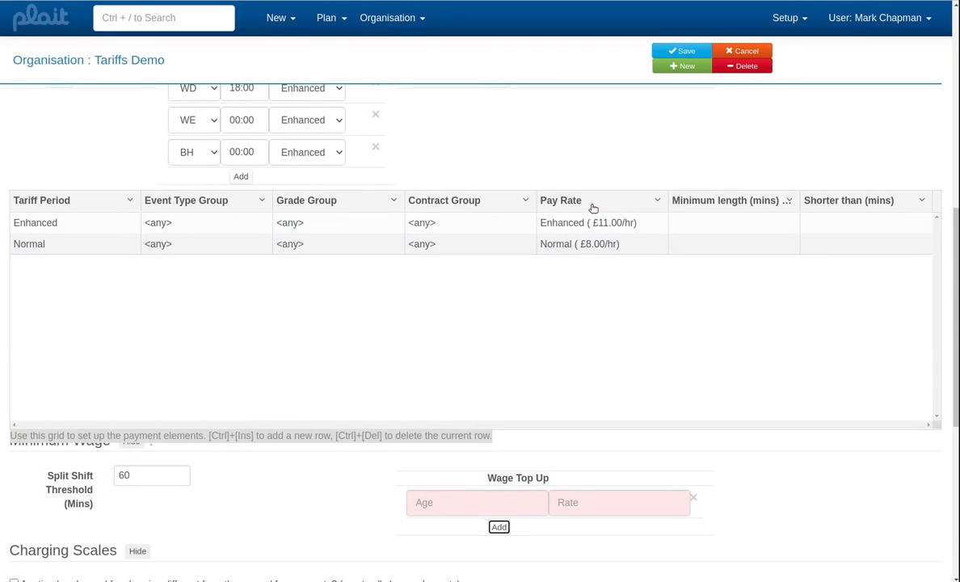
pyautogui.scroll(2, 593, 208)
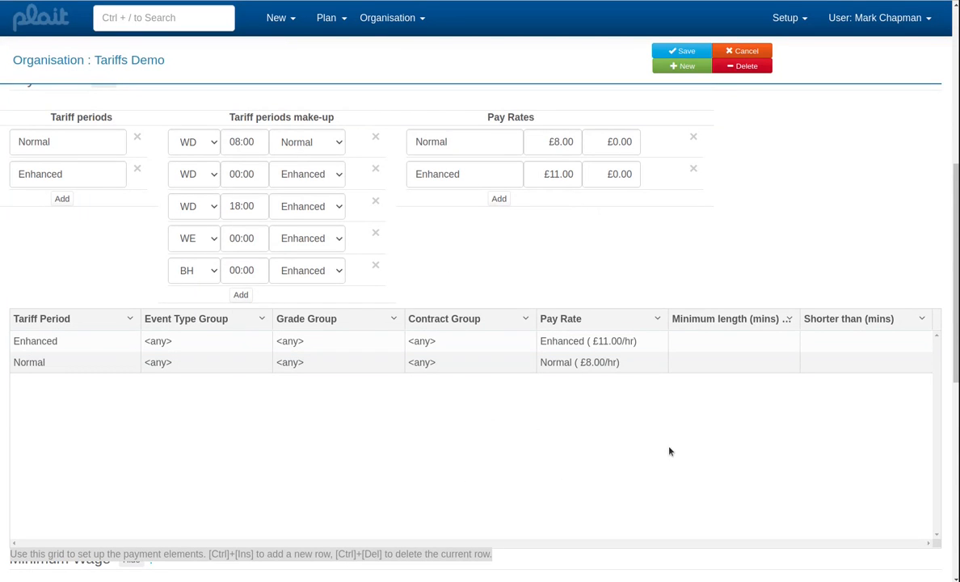
pyautogui.scroll(-5, 669, 450)
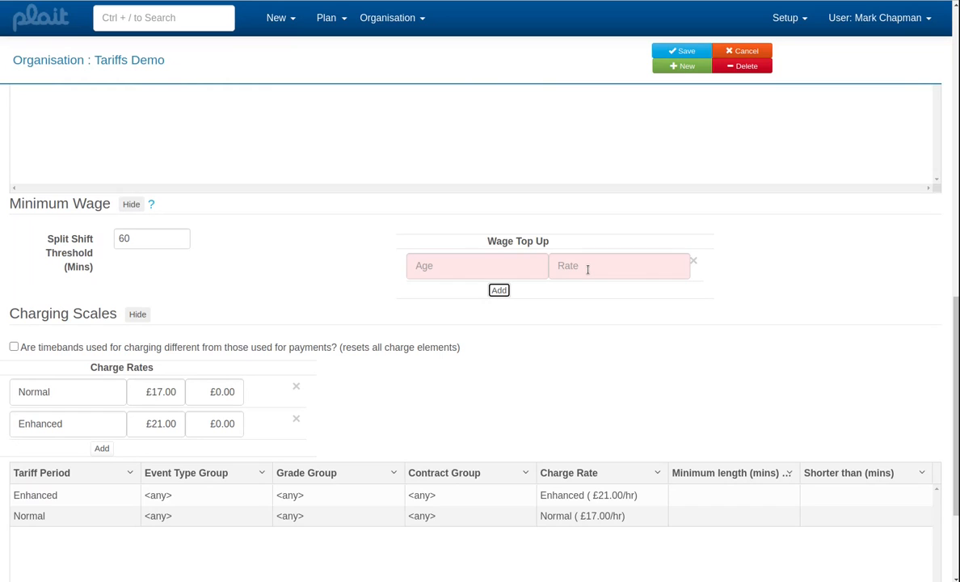
pyautogui.click(604, 304)
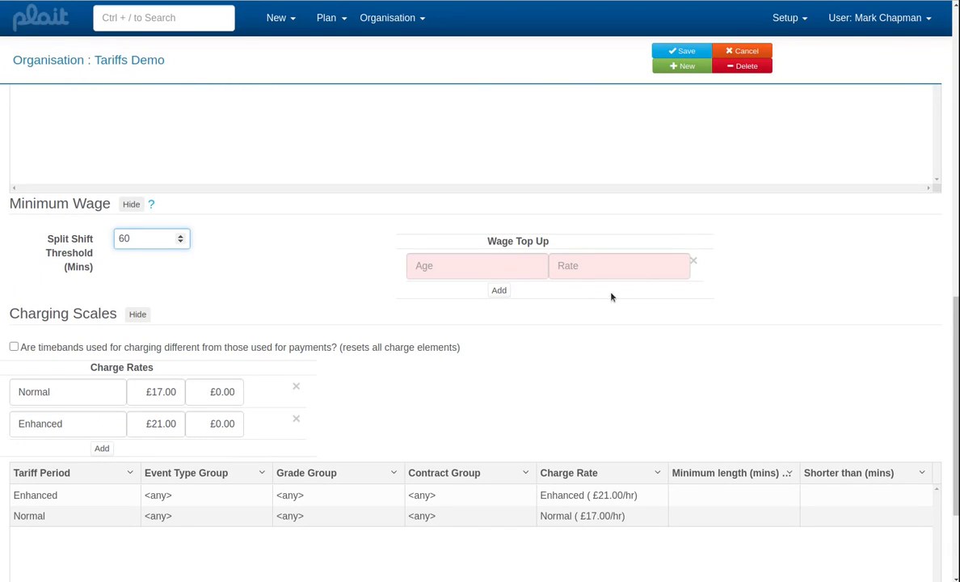
pyautogui.click(694, 261)
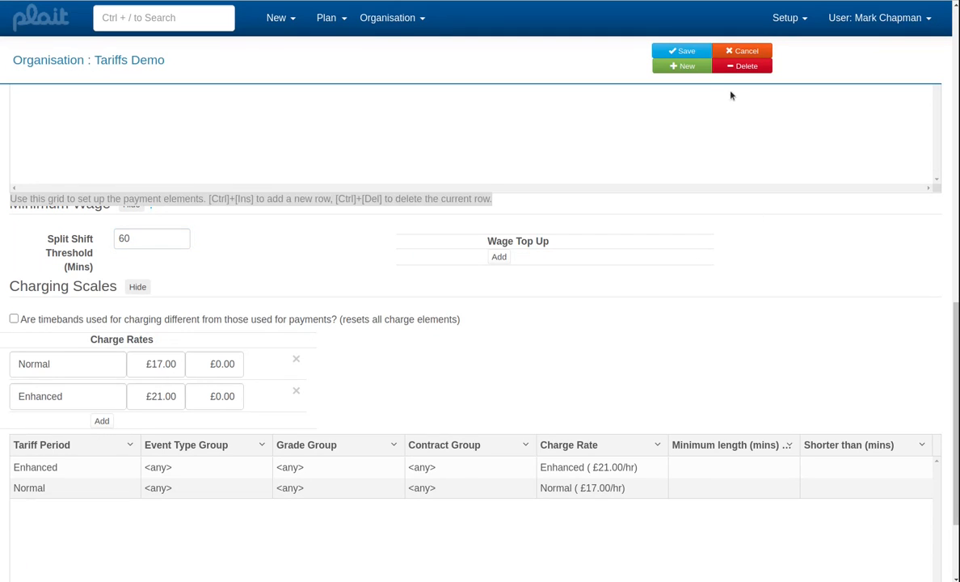
# - Save the organisation and open the demo client's record by searching for "clie"
pyautogui.click(682, 53)
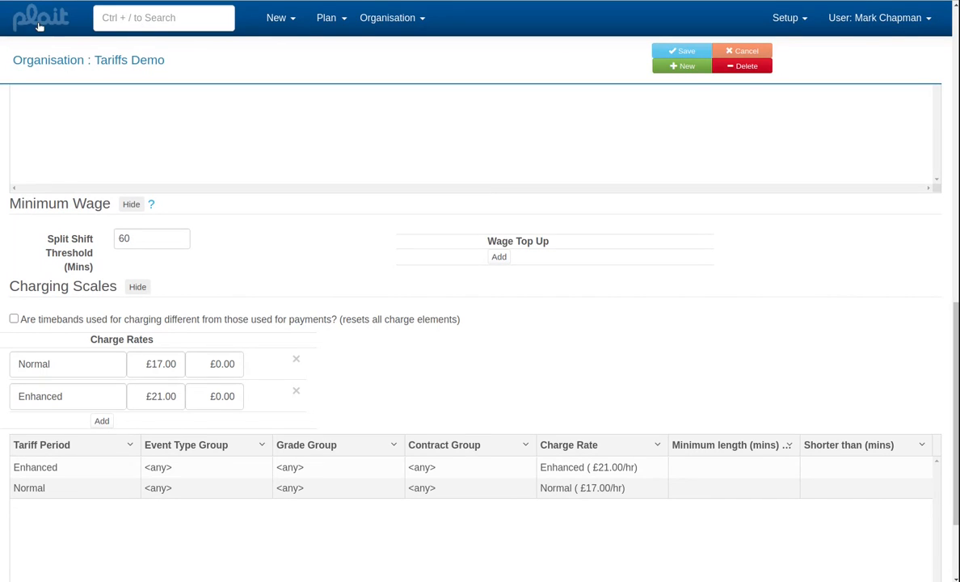
pyautogui.click(148, 23)
pyautogui.click(147, 22)
pyautogui.write('clie')
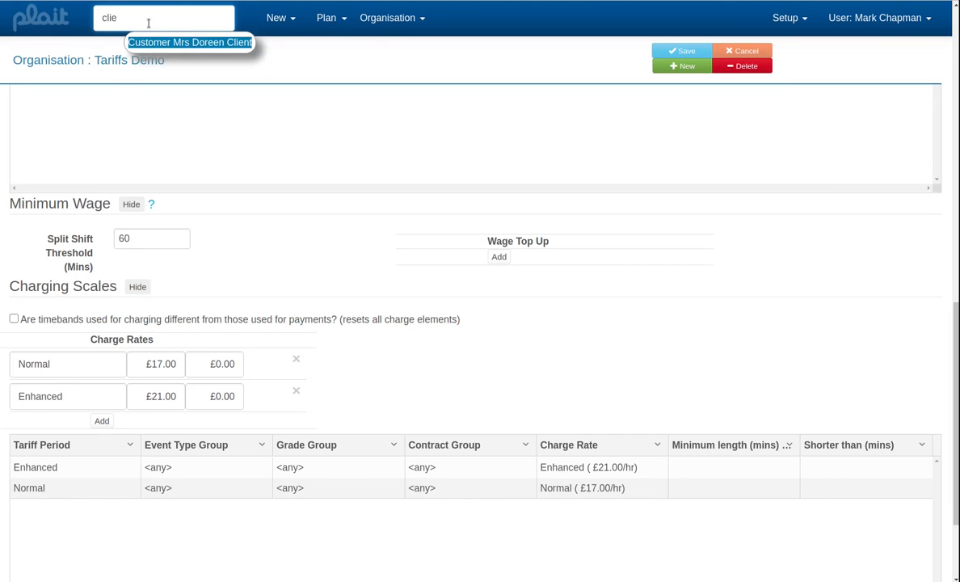
pyautogui.press('Return')
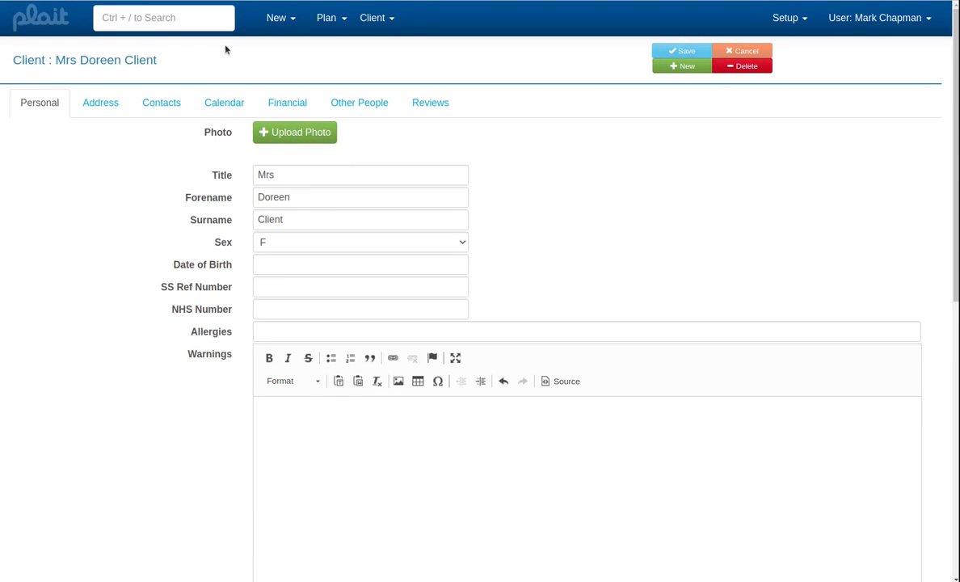
# - Open the 10:45 Care event on Fri 08/01 from the client's calendar in the tabbed screen and view the client's charge breakdown
pyautogui.click(232, 105)
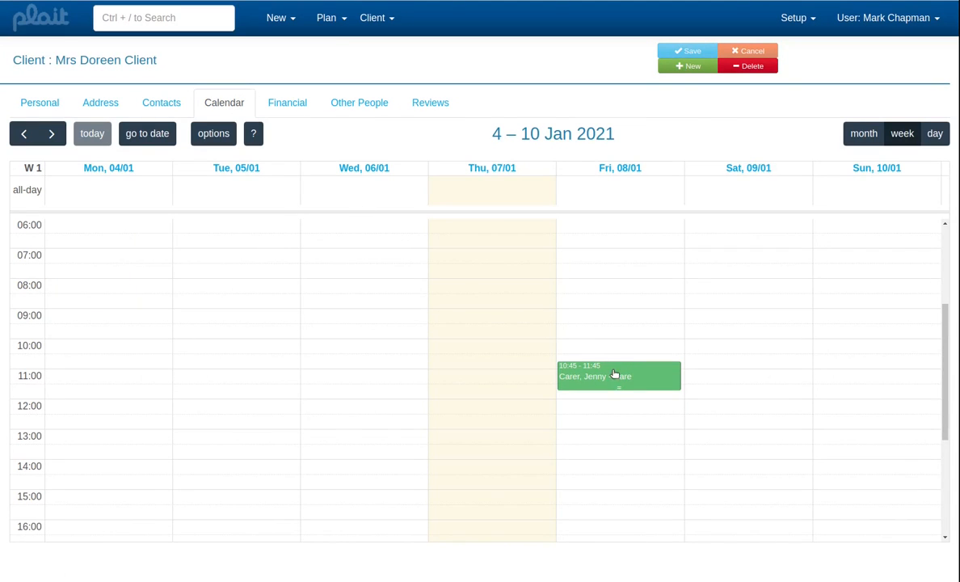
pyautogui.click(618, 376)
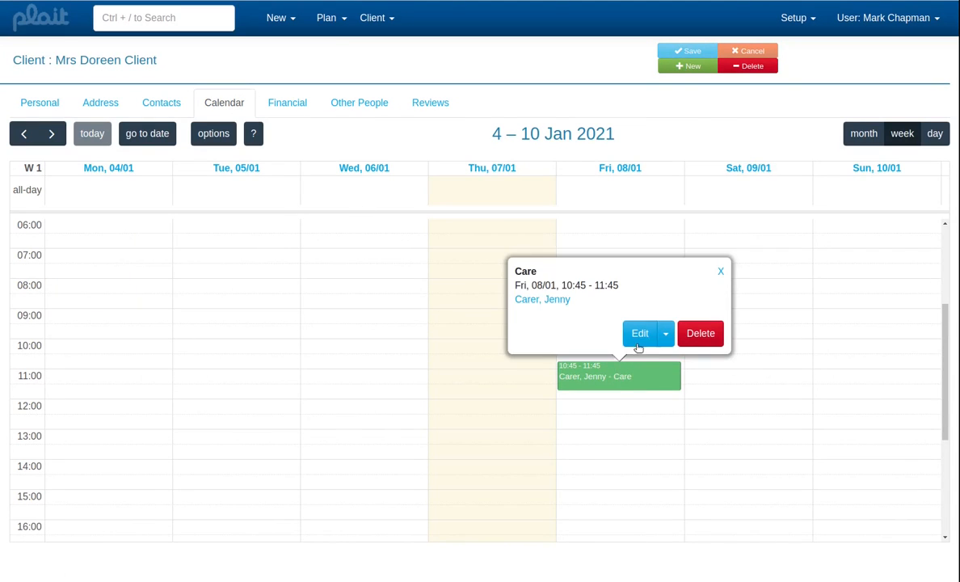
pyautogui.click(666, 339)
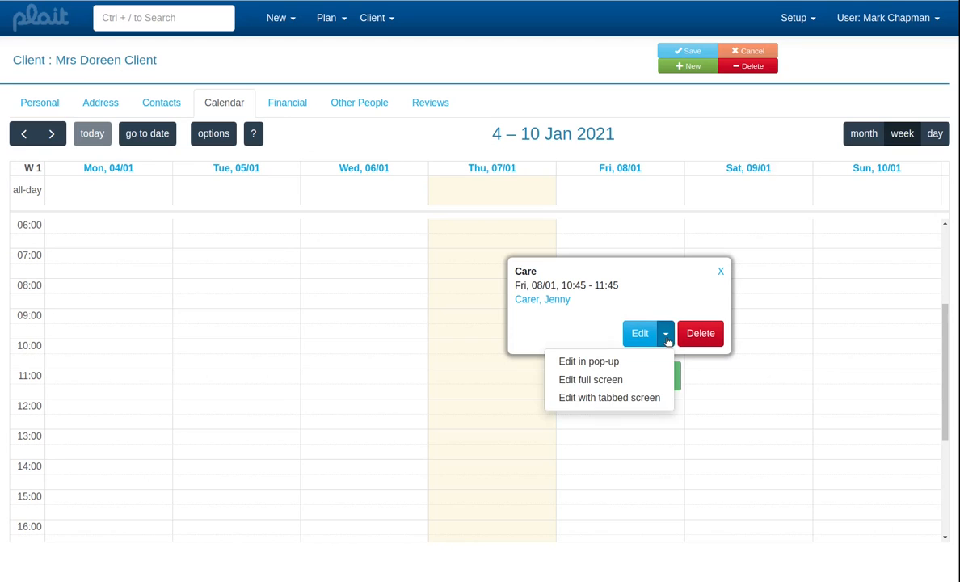
pyautogui.click(617, 397)
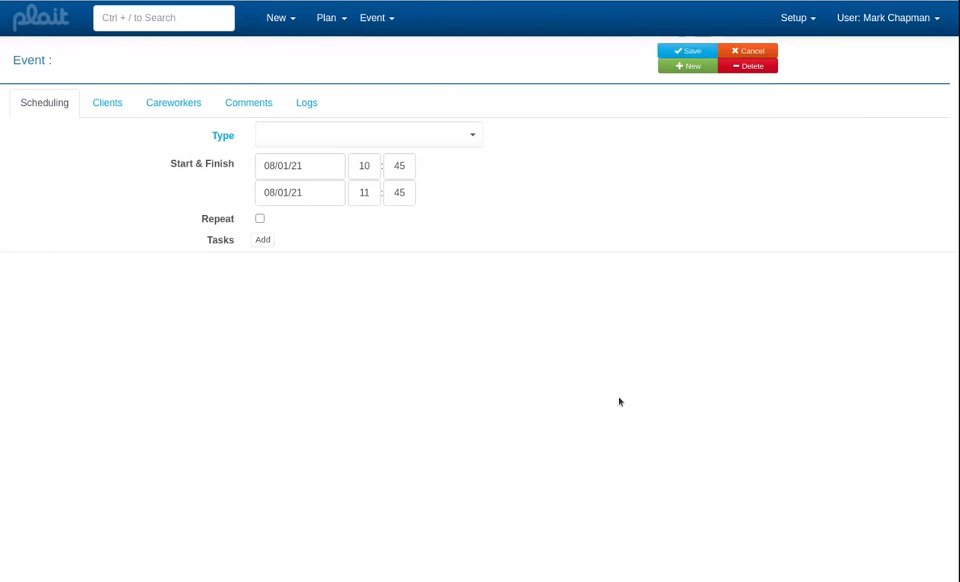
pyautogui.click(111, 105)
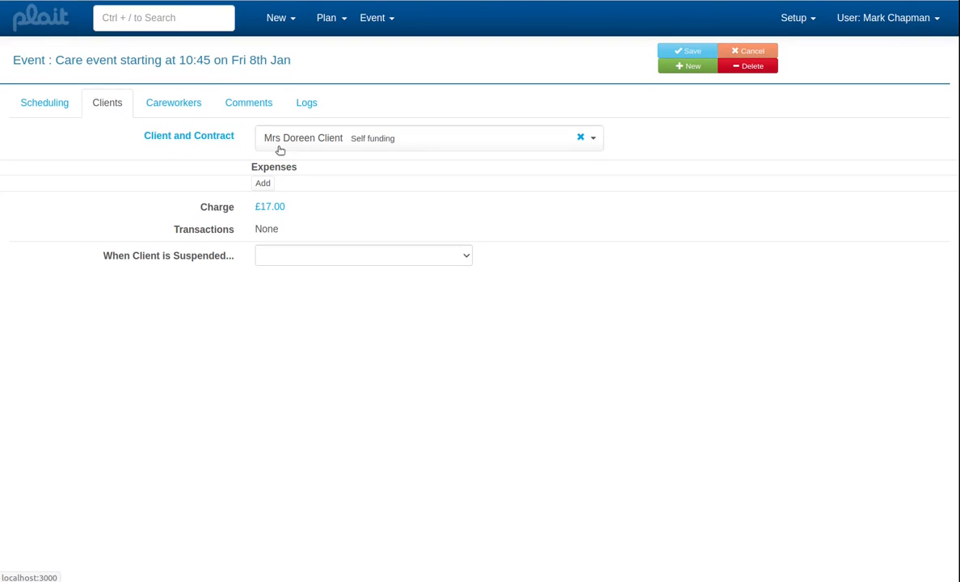
pyautogui.click(275, 208)
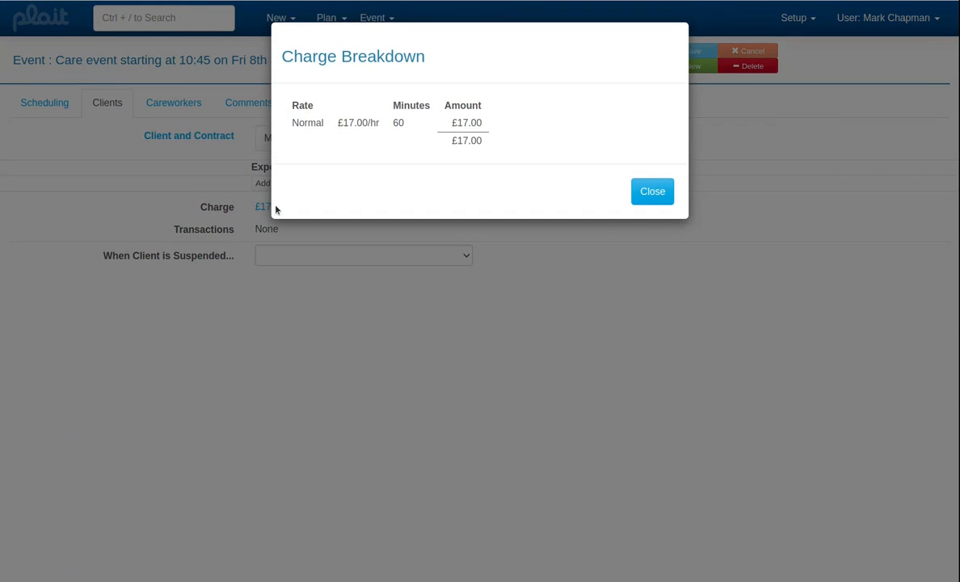